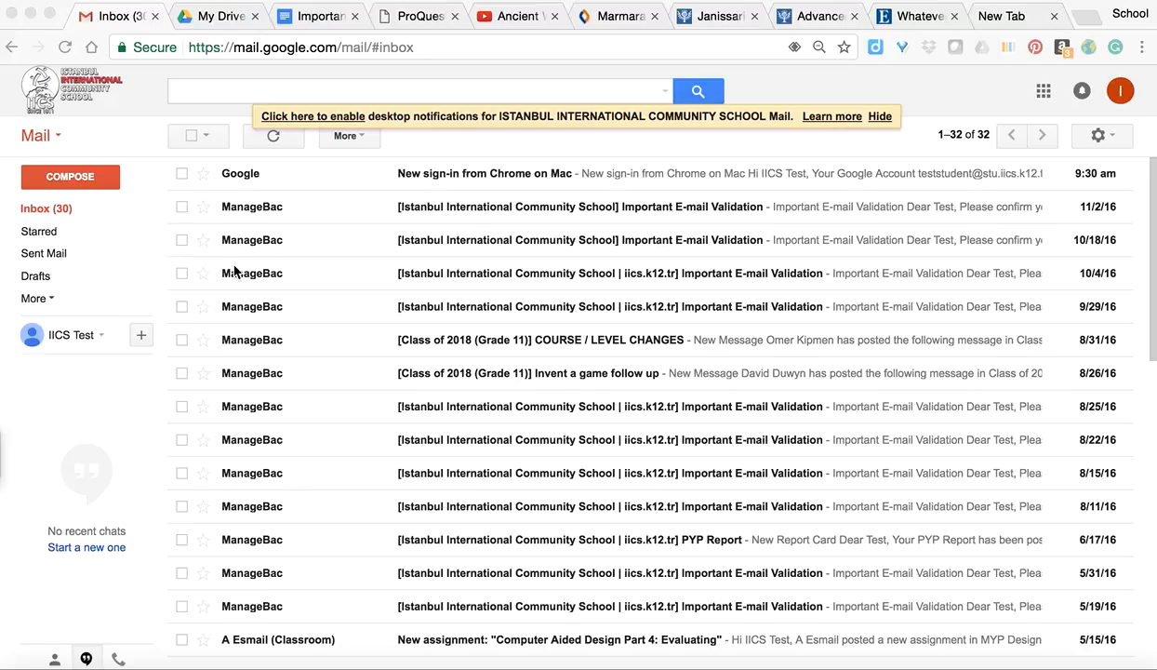
- Open NoodleTools from the Google apps and save the profile with 2018 as the expected graduation year
left_click(1043, 96)
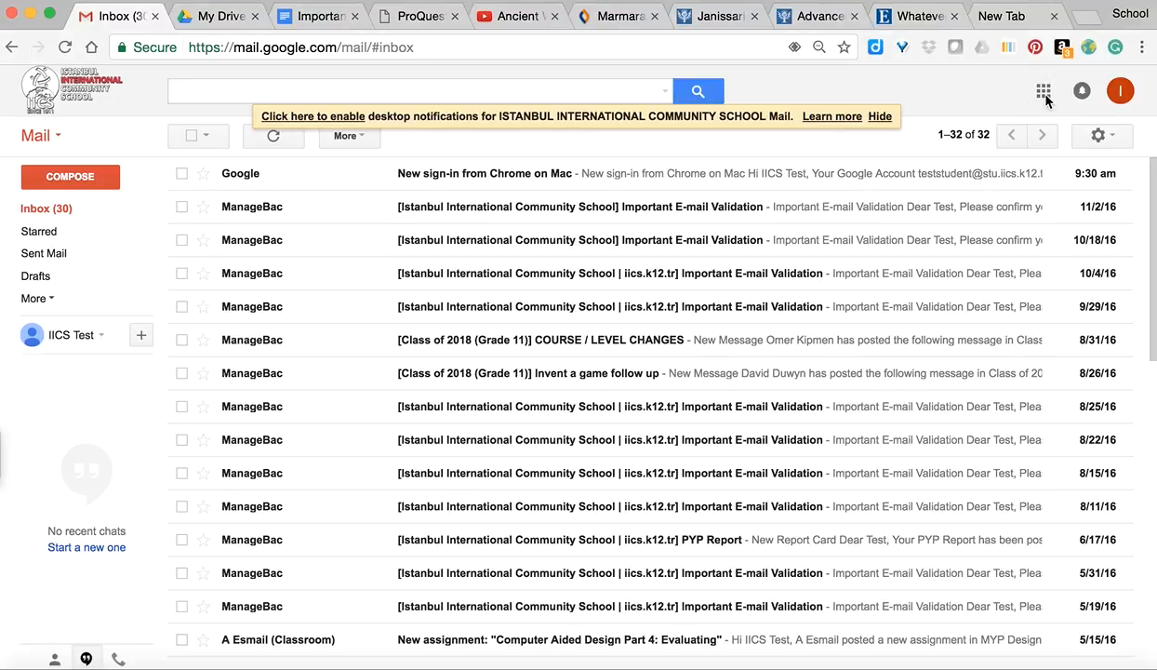
left_click(1044, 97)
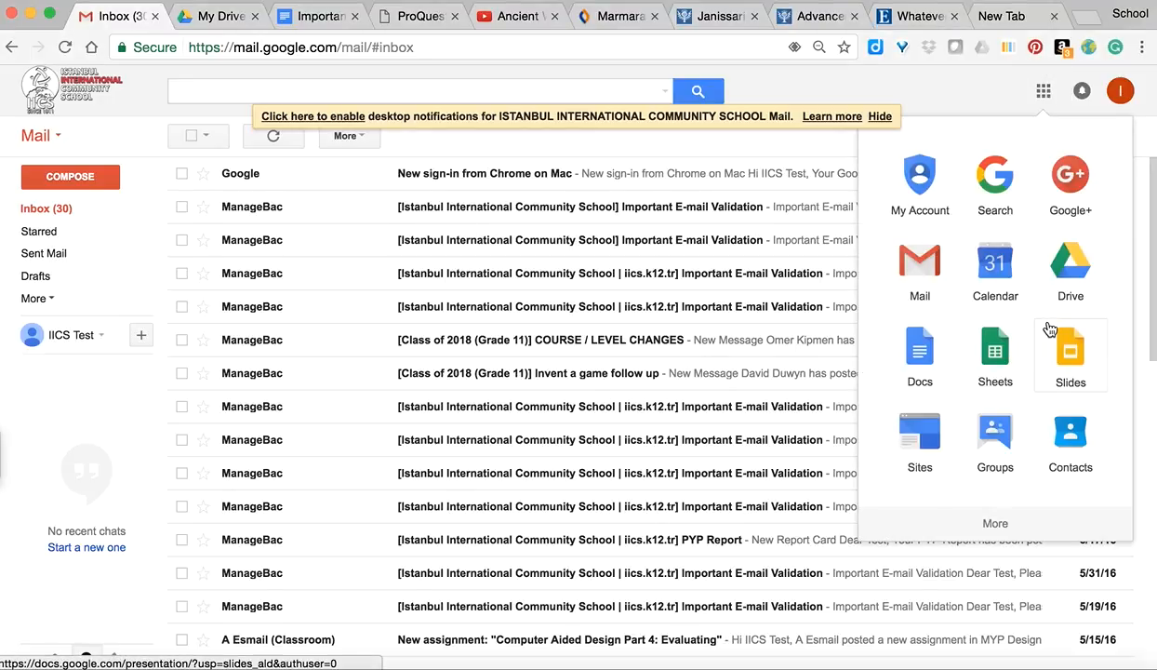
left_click(994, 535)
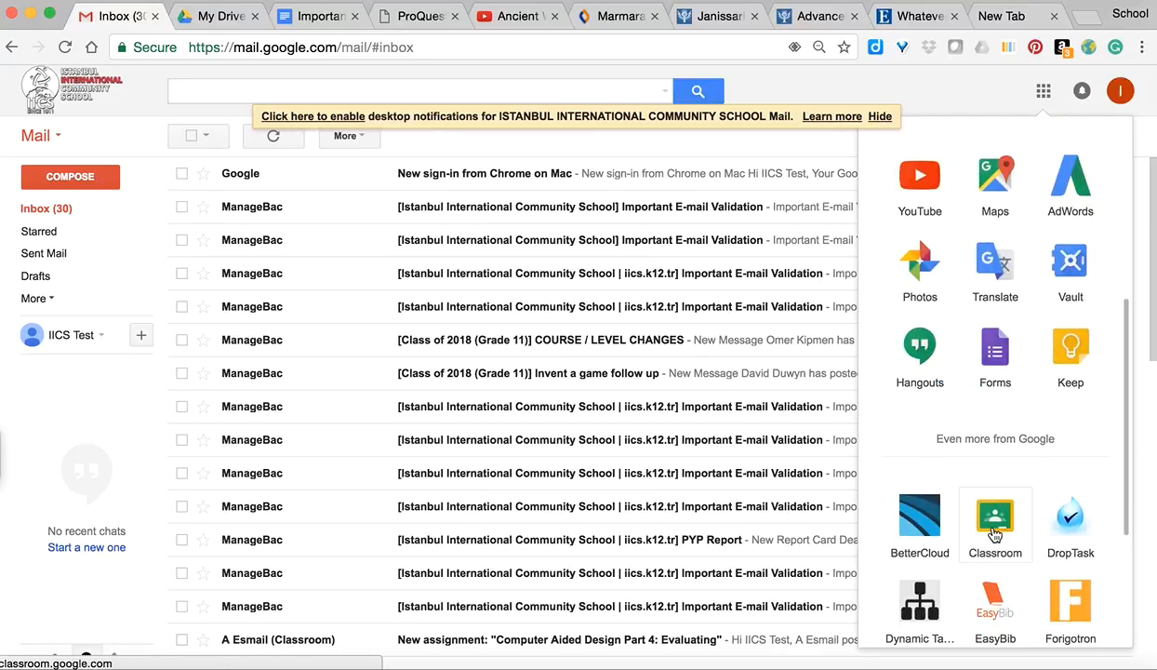
left_click_drag(1127, 426, 1121, 545)
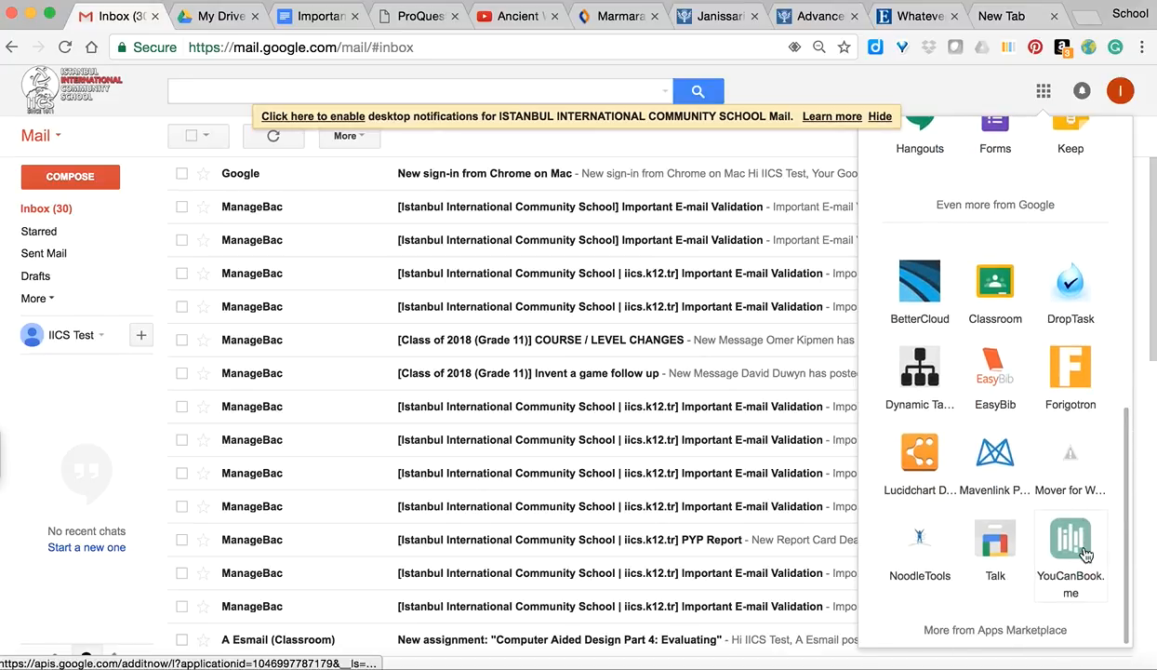
left_click(924, 556)
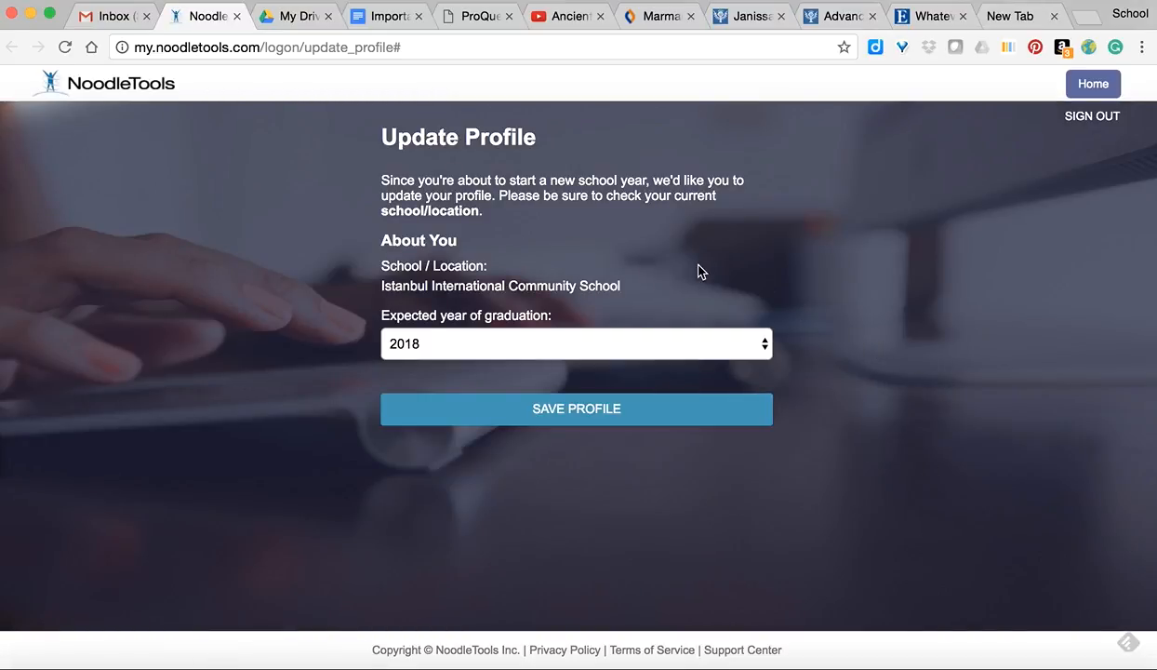
left_click(568, 415)
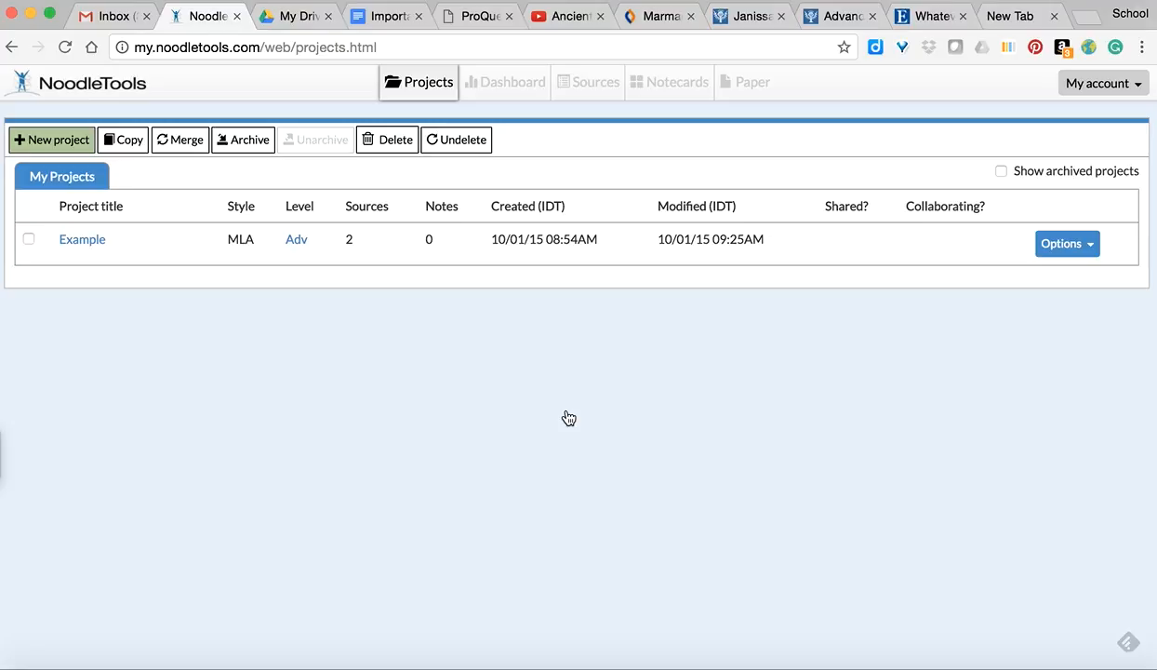
- Start a new project and title it "Grade 10 Humanities research Ottoman Empire"
left_click(58, 140)
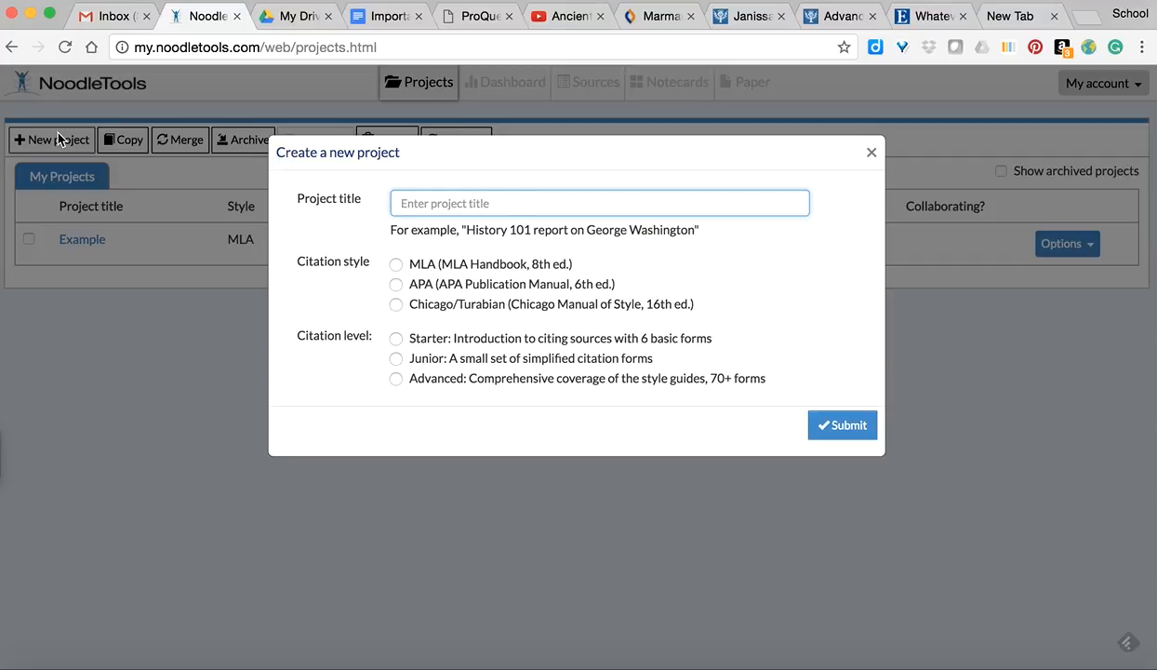
type("Grade 10 ")
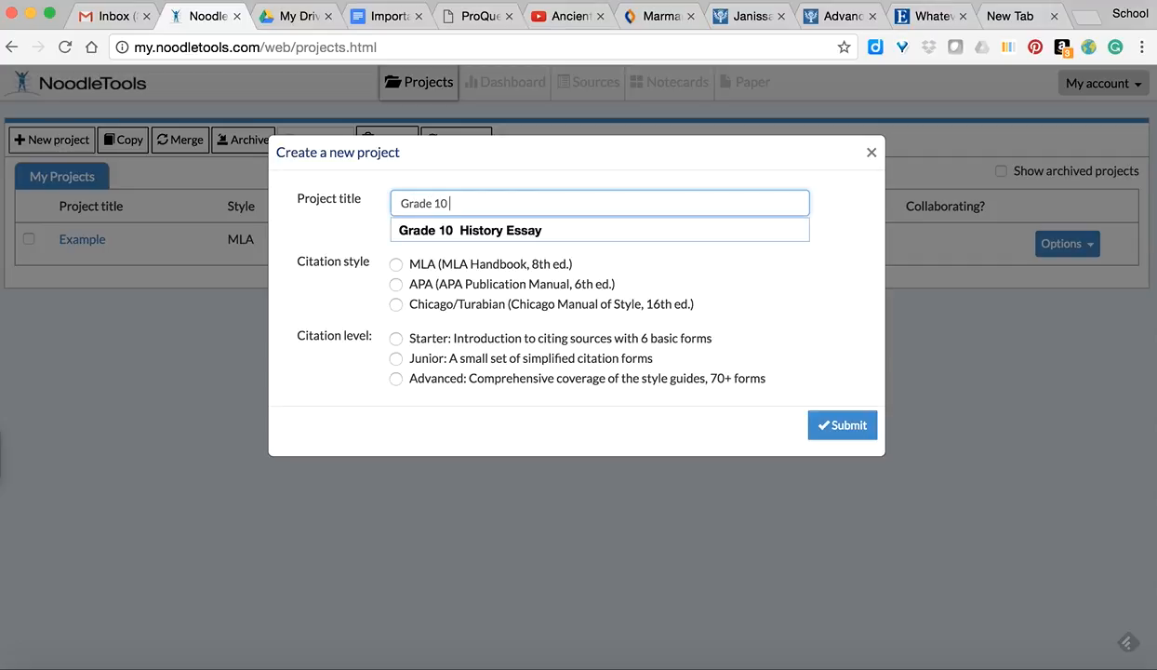
type("Humn")
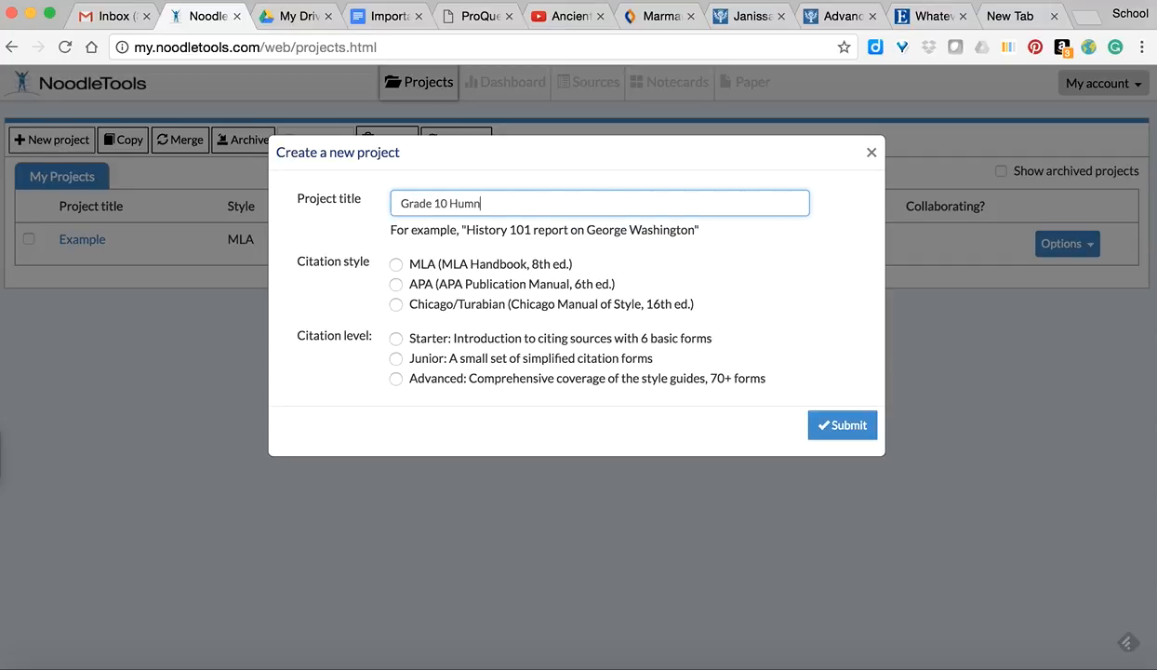
type("ities research Otttom")
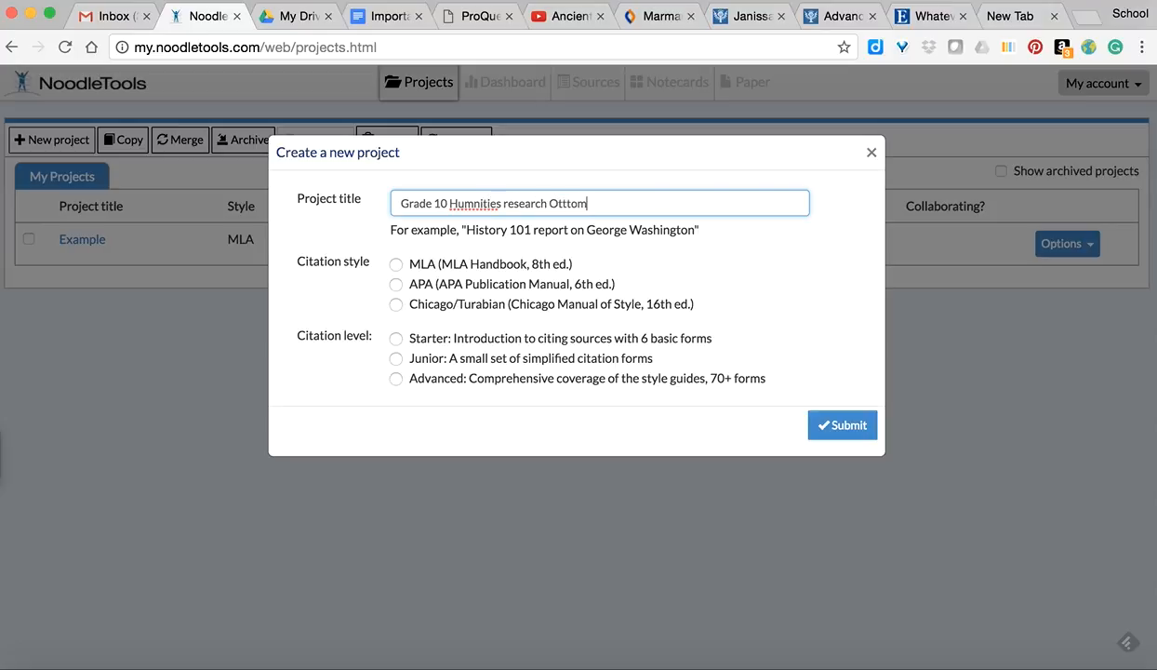
type("an Empire")
left_click(475, 204)
type("an")
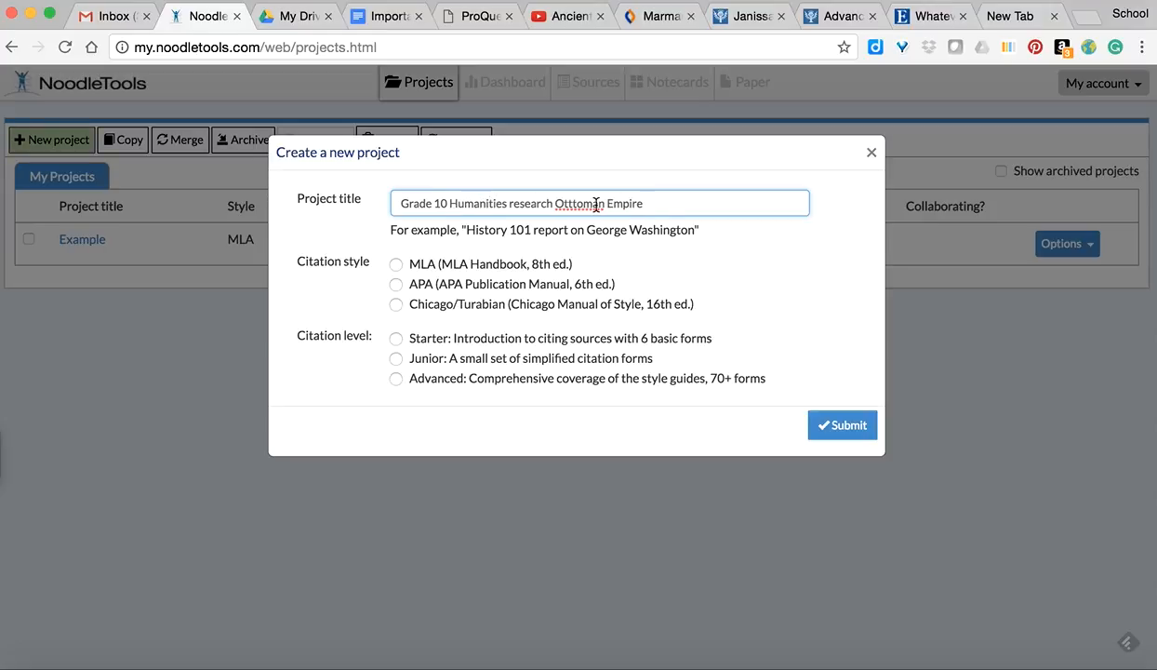
left_click(569, 204)
key("BackSpace")
key("BackSpace")
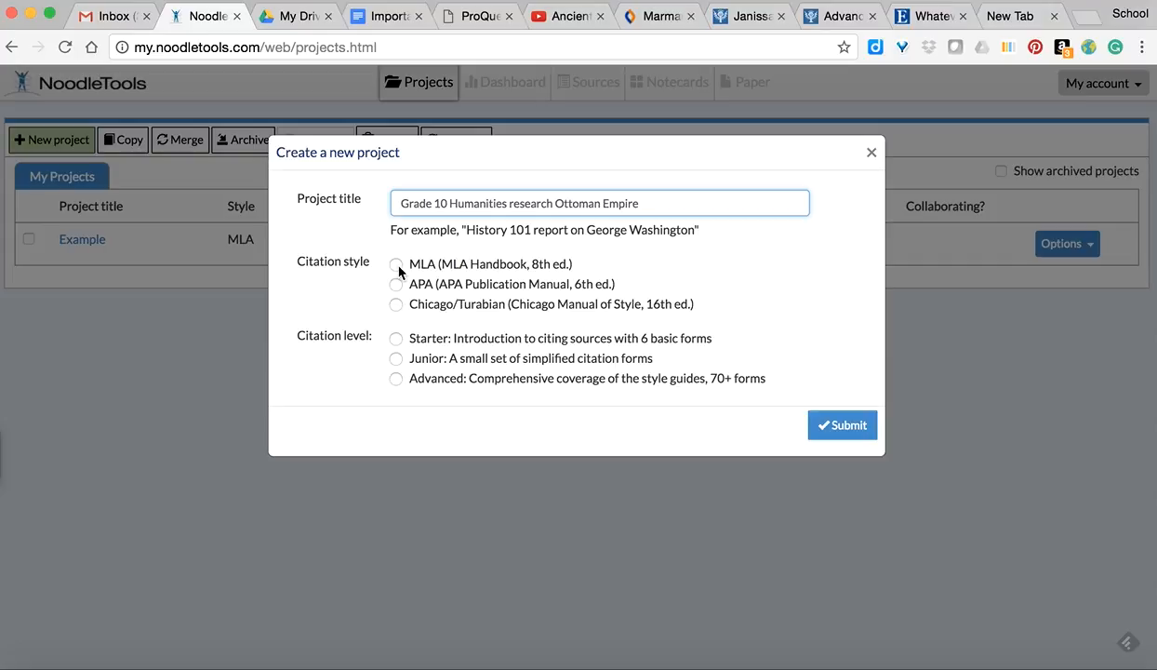
- Set the project's citation style to MLA and its citation level to Advanced, and create the project
left_click(398, 267)
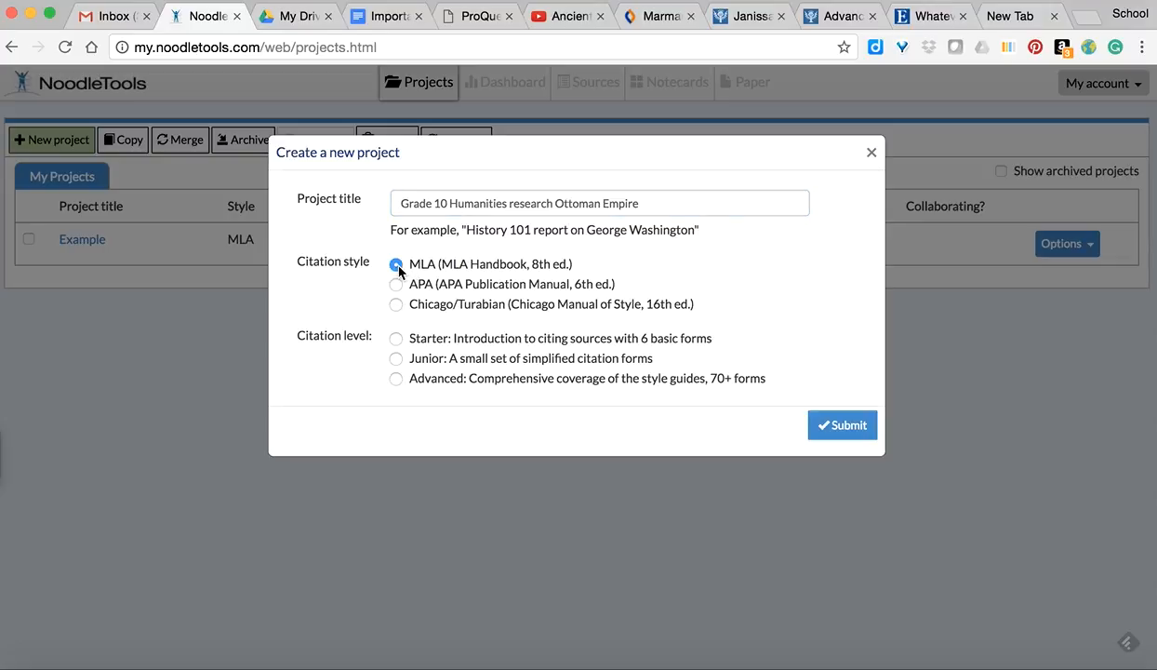
left_click(396, 380)
left_click(864, 434)
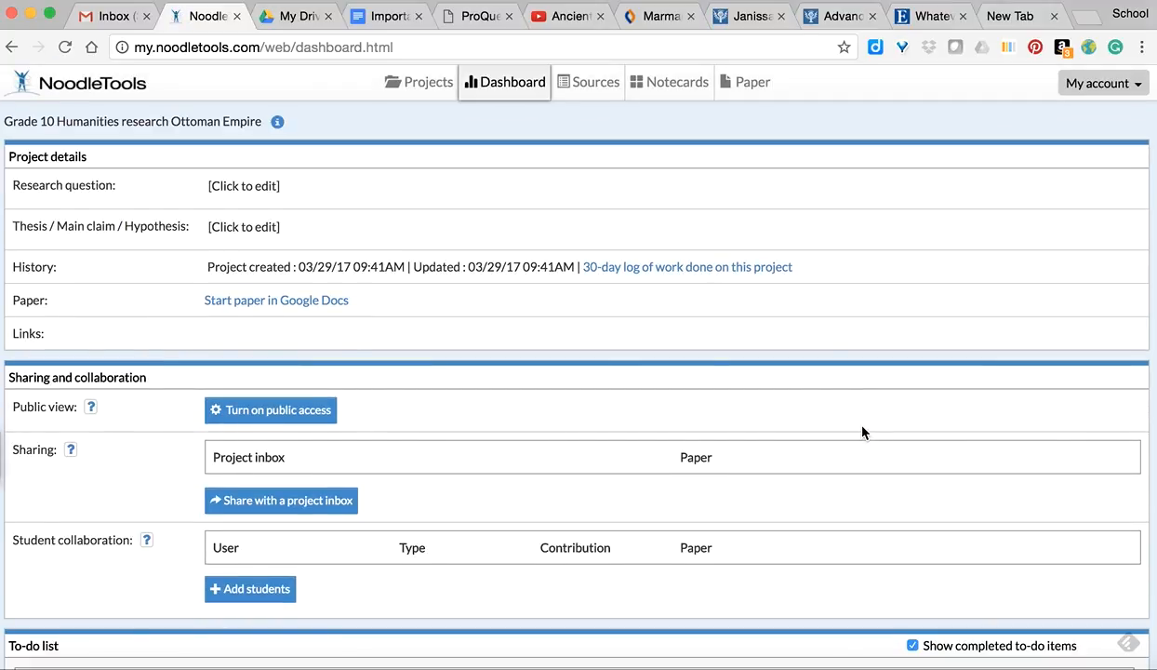
- Start a new citation in the project's sources and check the Janissaries documentary on YouTube as the source
scroll(460, 443, "down", 2)
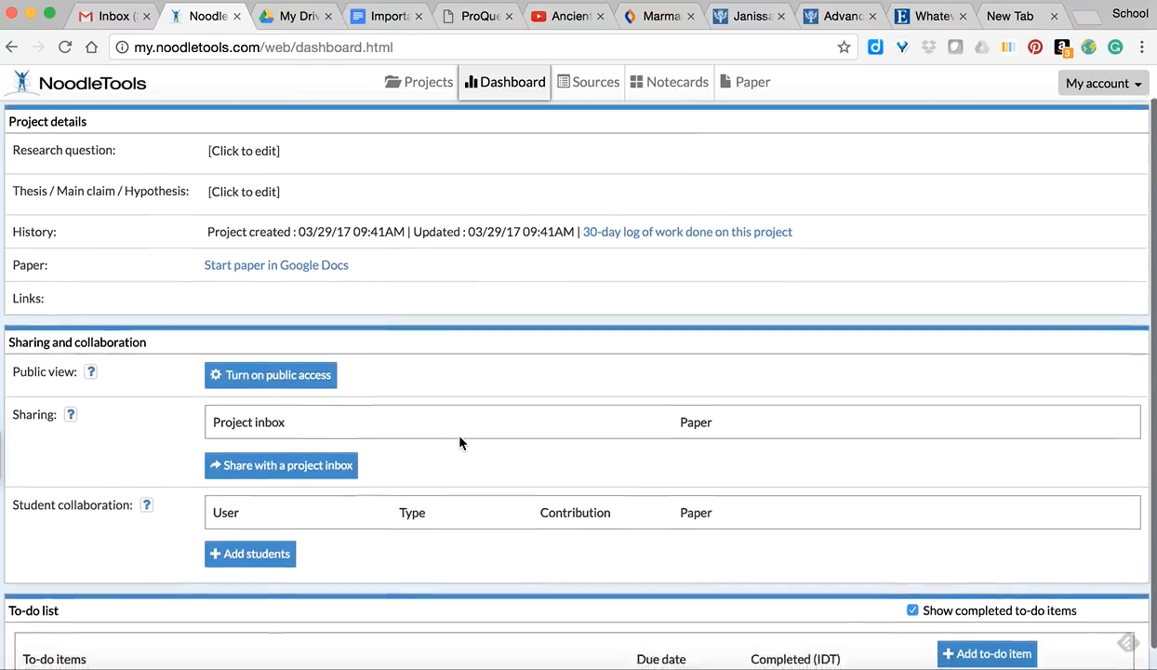
scroll(460, 443, "up", 2)
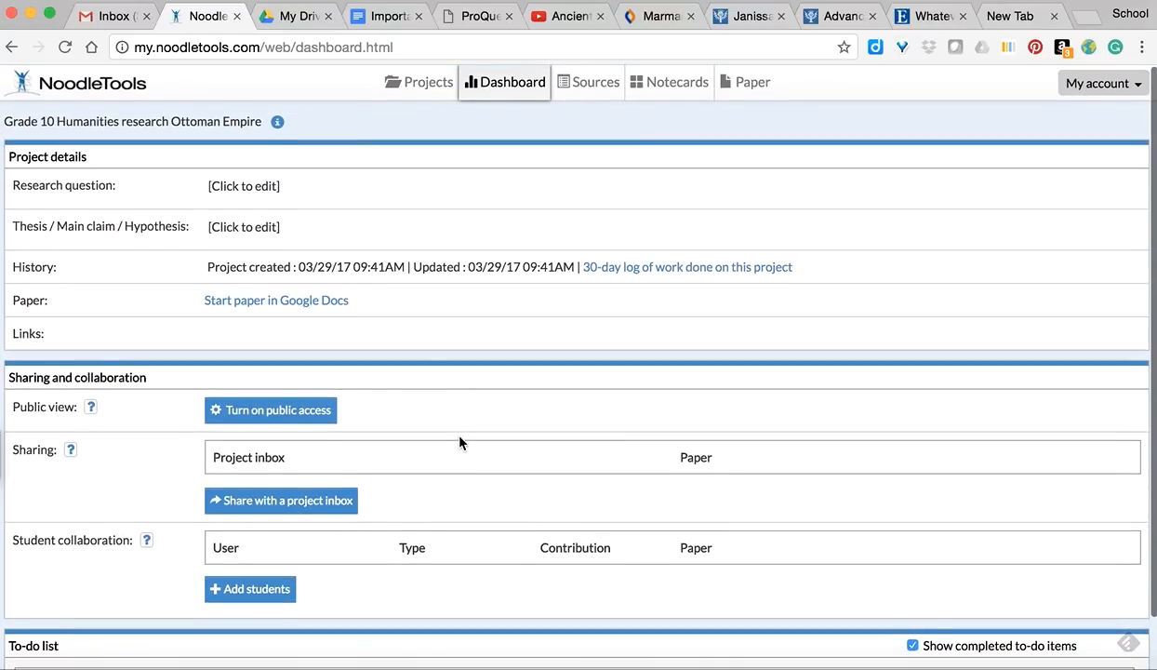
left_click(596, 90)
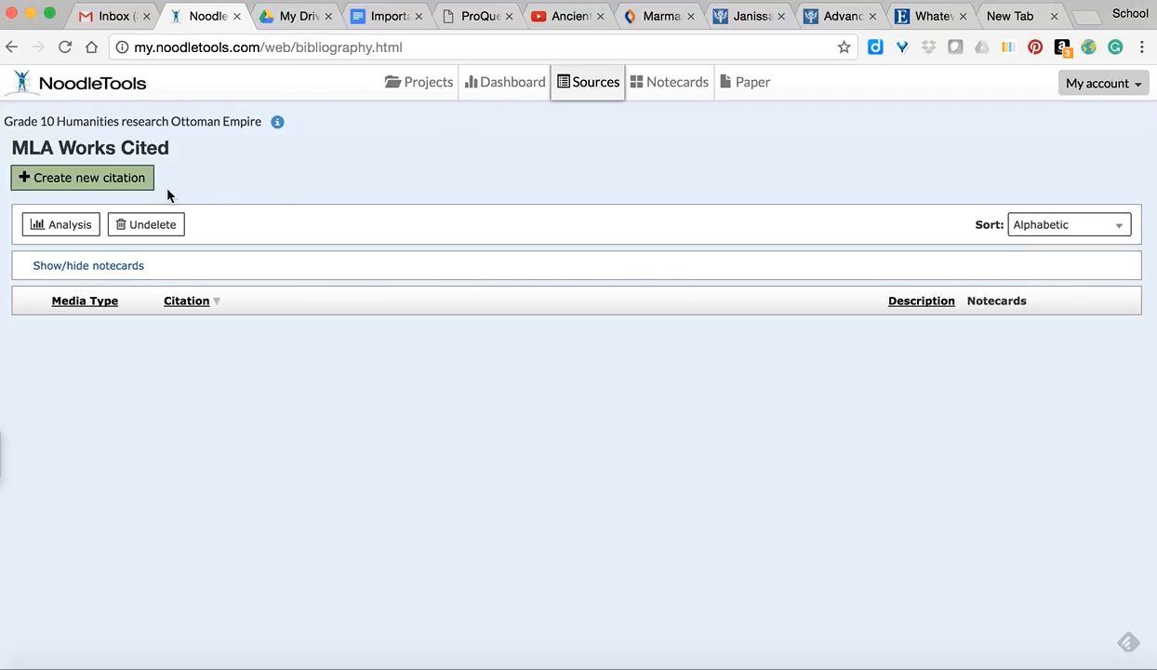
left_click(105, 179)
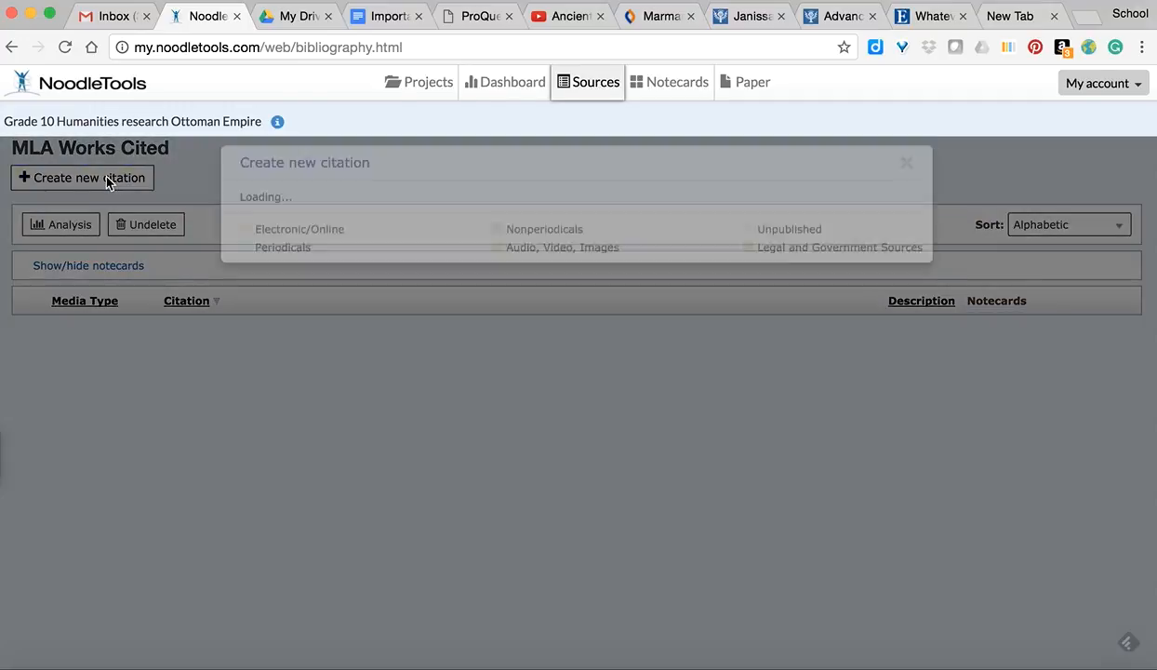
left_click(568, 16)
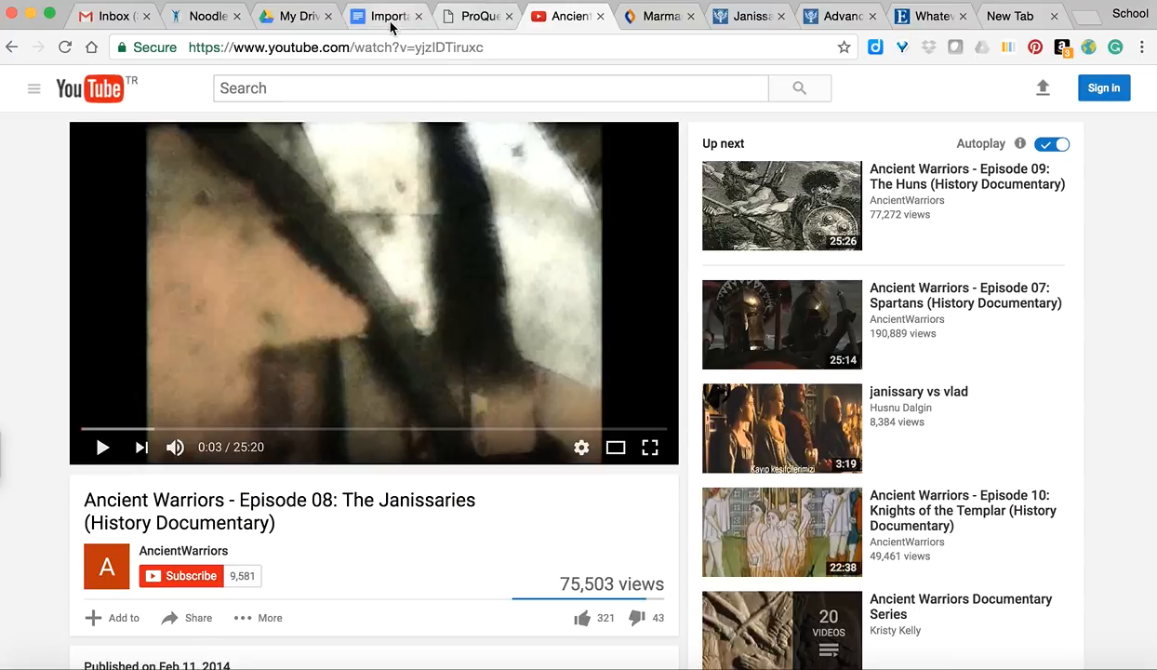
left_click(206, 17)
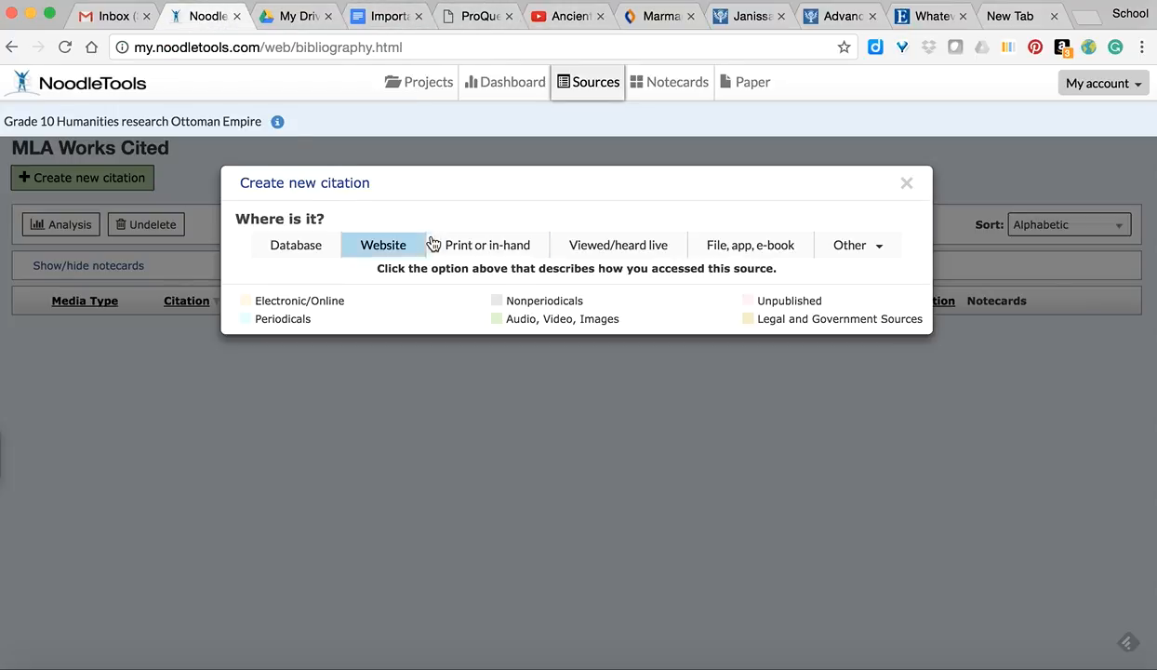
- Choose a viewed television program found on a website as the source, and switch the form to a video clip of a TV show
left_click(614, 248)
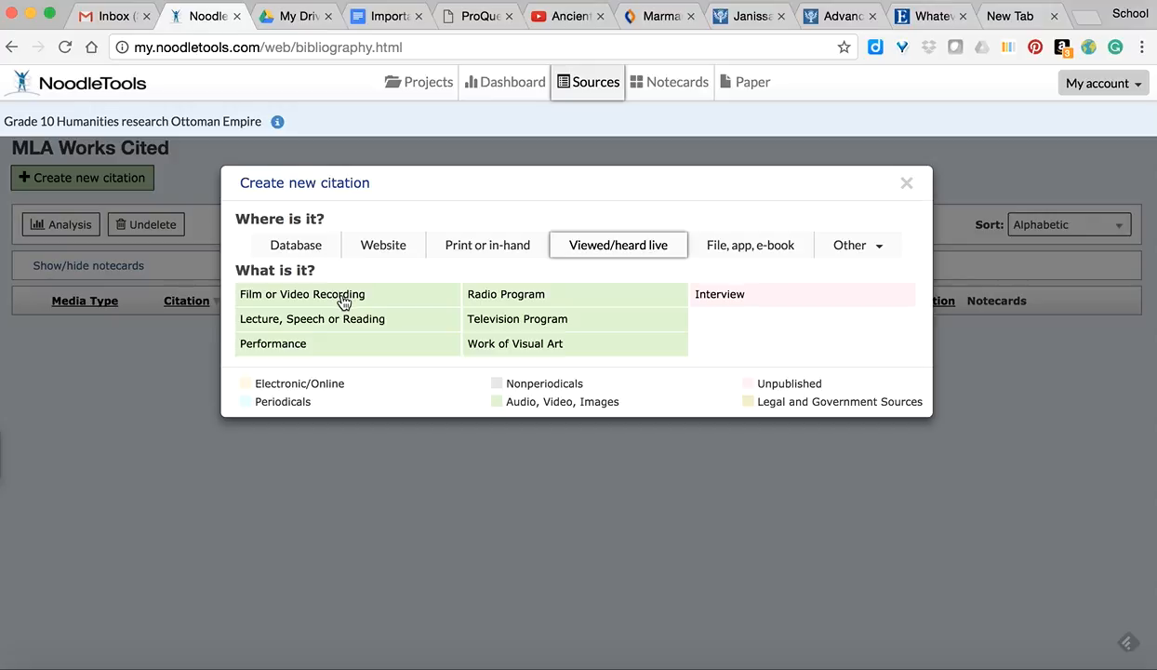
left_click(489, 326)
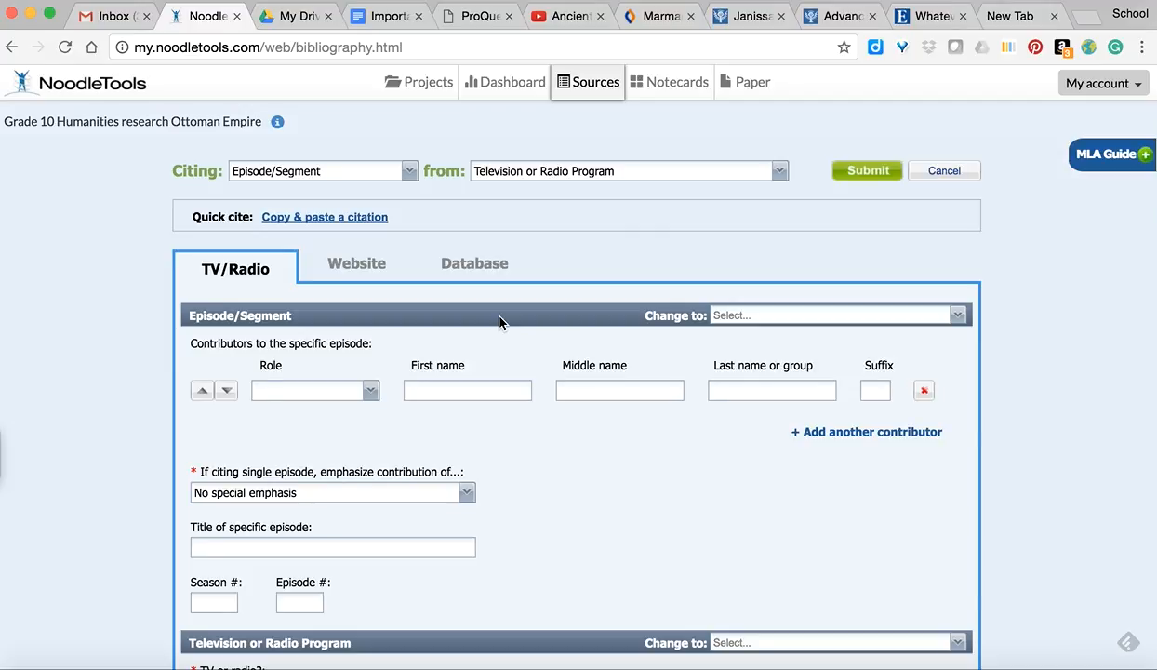
left_click(366, 268)
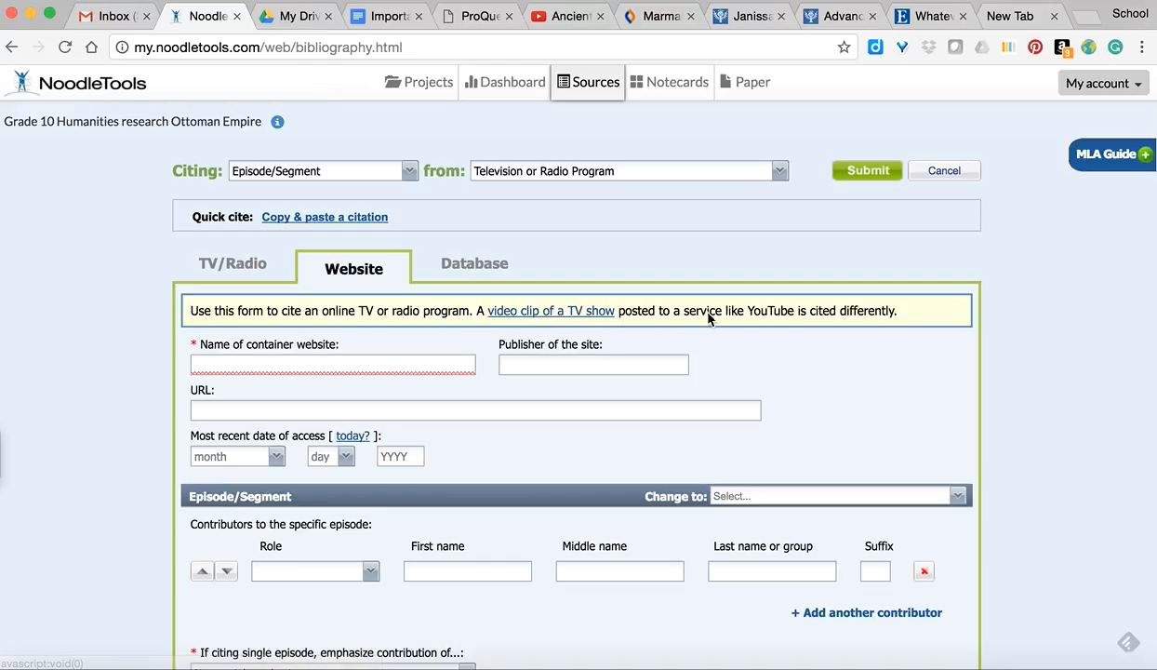
left_click(552, 317)
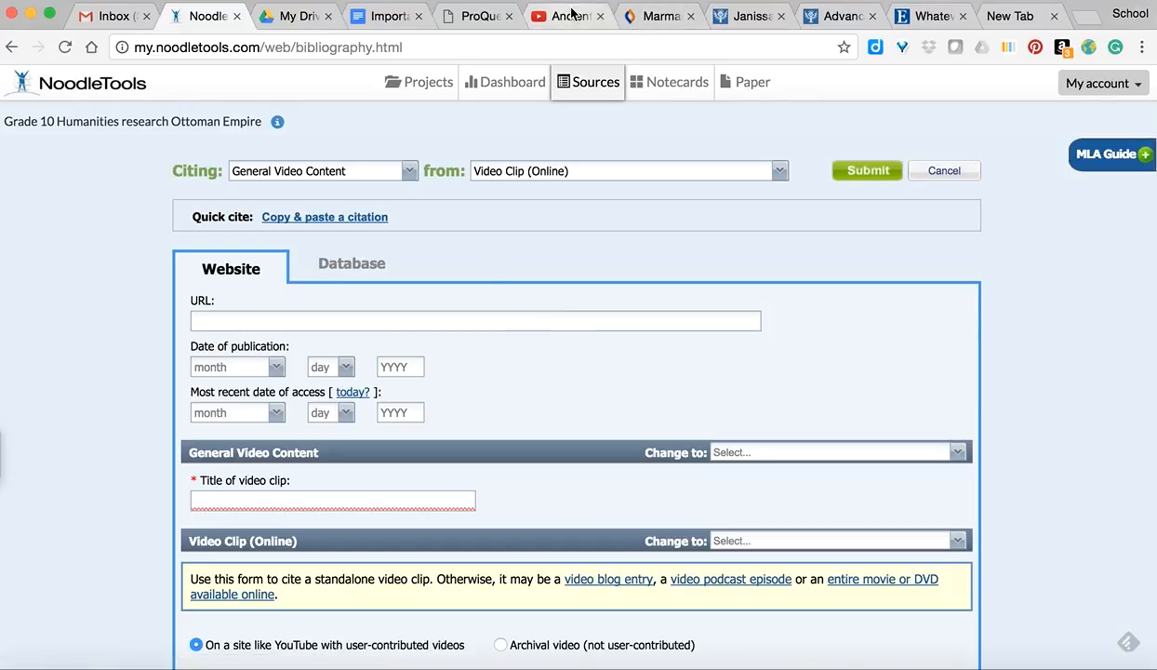
- Copy the Janissaries video's web address from YouTube into the citation's URL in NoodleTools
left_click(564, 16)
left_click(486, 46)
key("super+c")
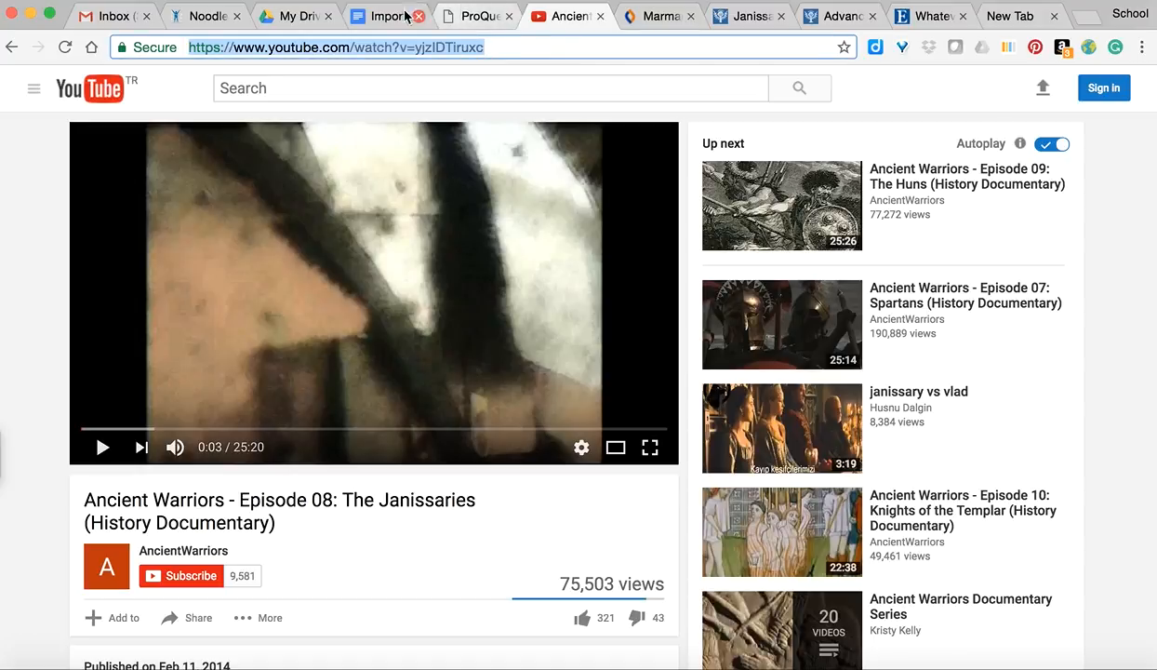
left_click(221, 13)
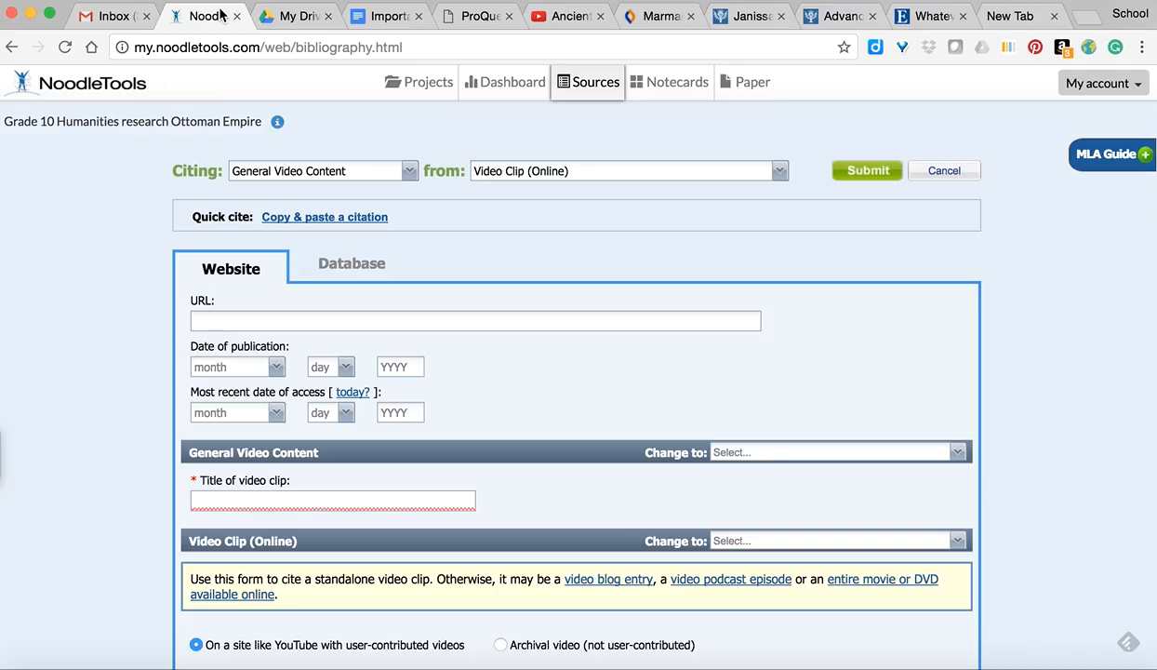
left_click(224, 325)
key("super+v")
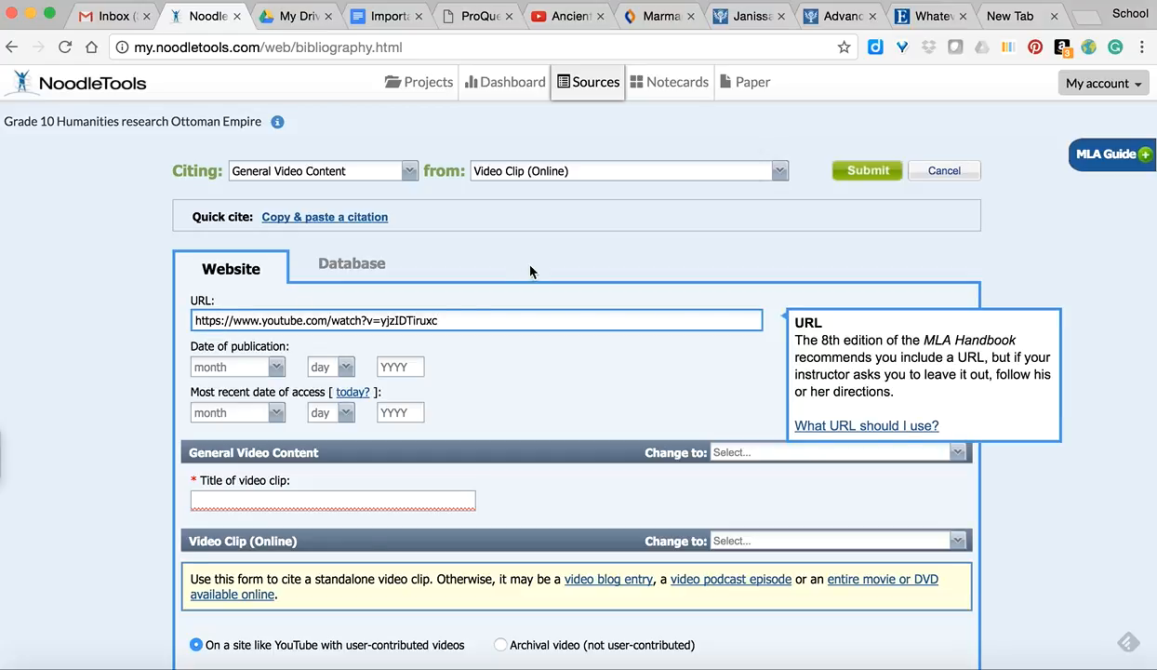
- Look up the video's publication date on YouTube, enter February 11, 2014 in the citation, and fill the access date with today's date
left_click(573, 15)
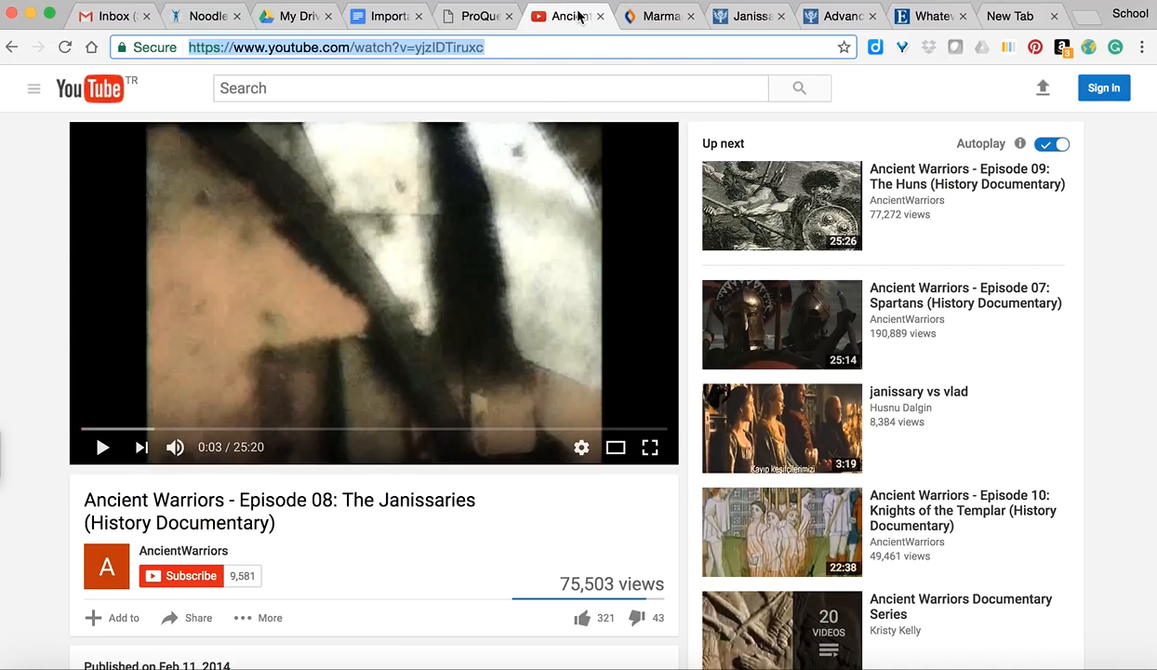
scroll(462, 640, "down", 2)
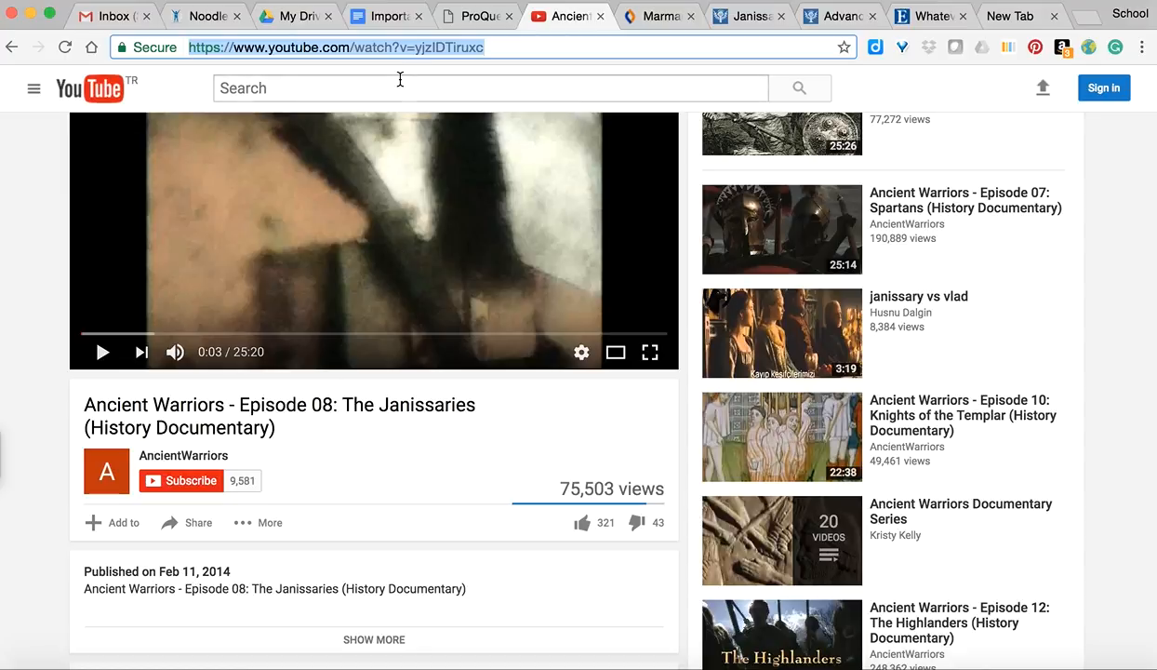
left_click(217, 17)
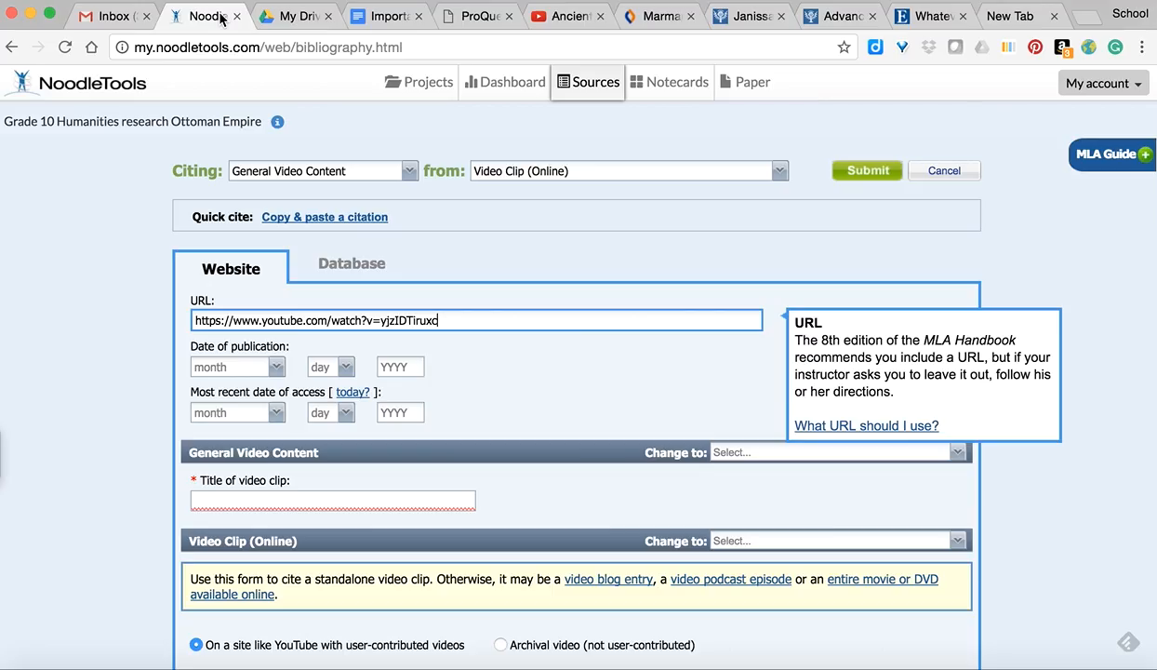
left_click(276, 373)
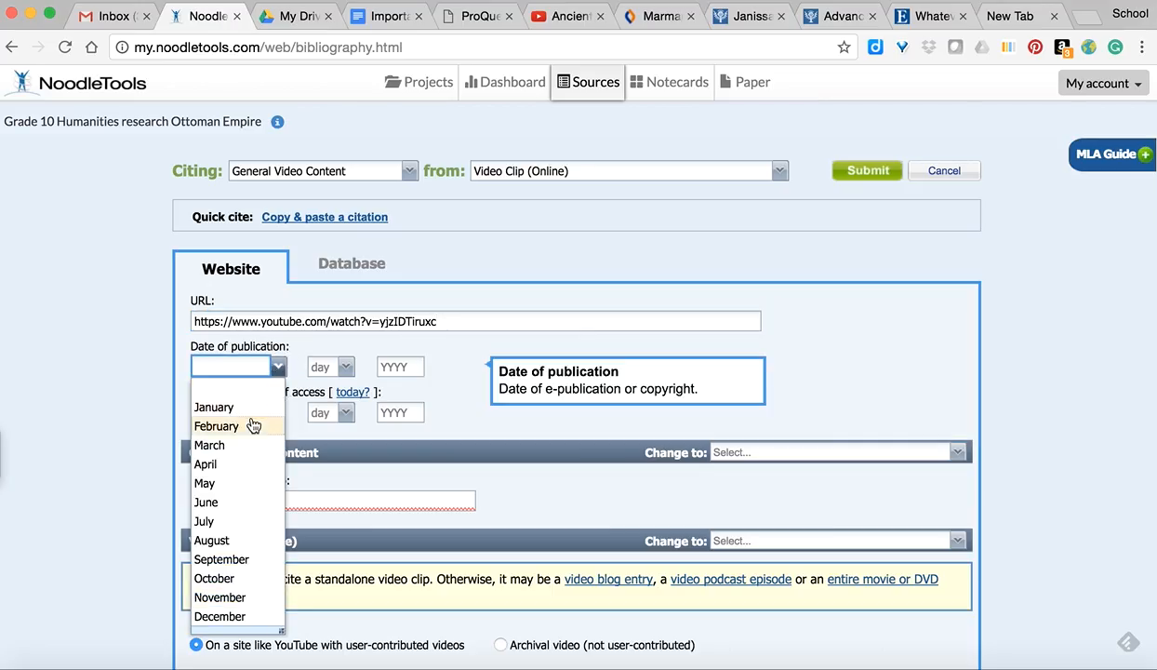
left_click(249, 422)
left_click(333, 366)
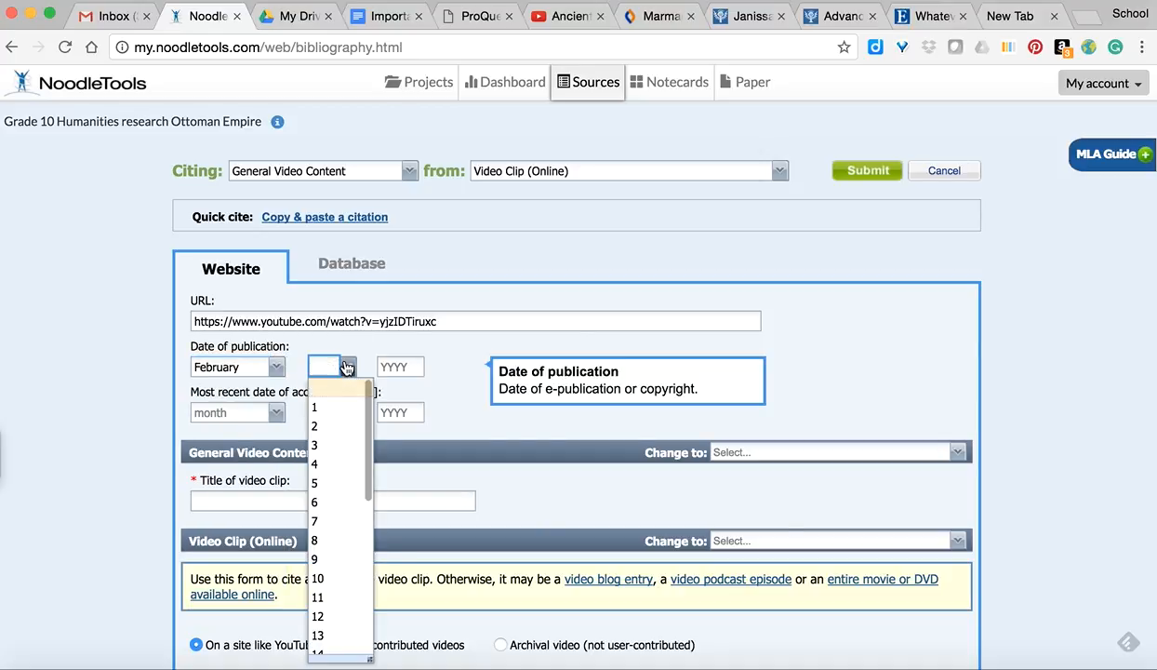
left_click(318, 598)
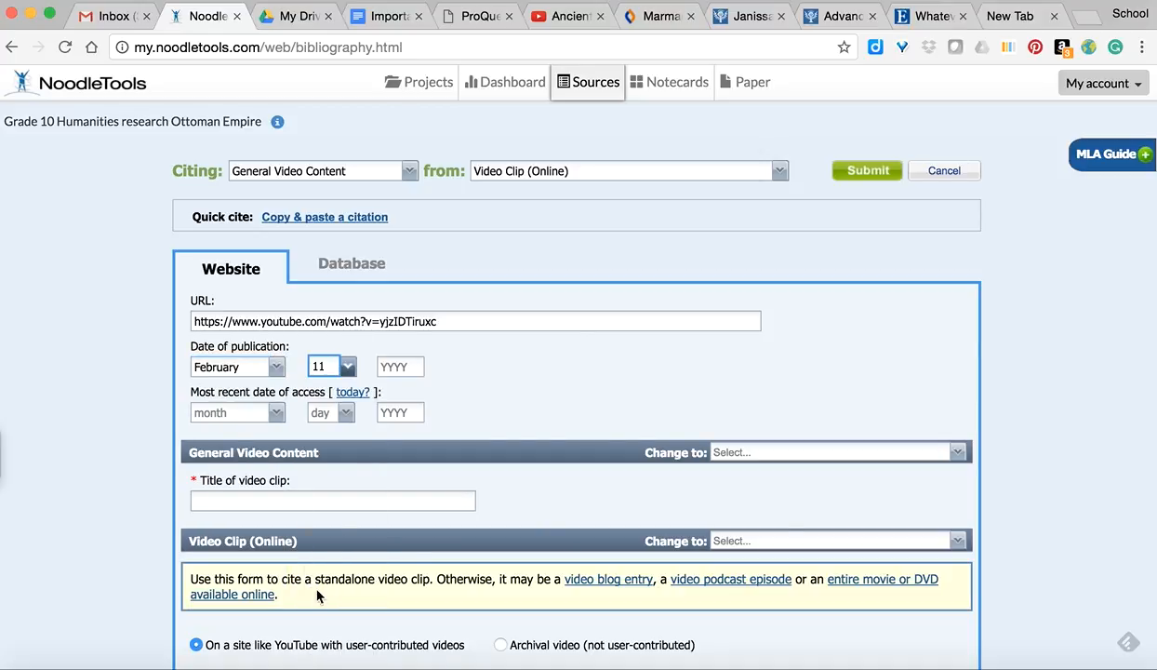
left_click(408, 365)
type("2014")
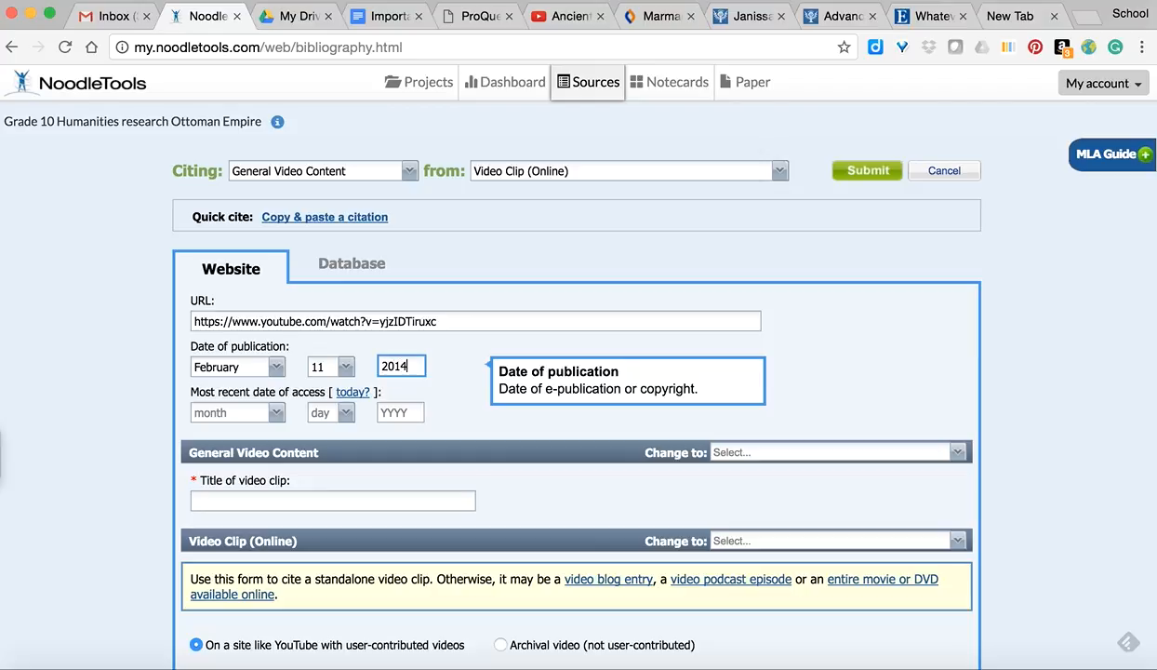
left_click(352, 392)
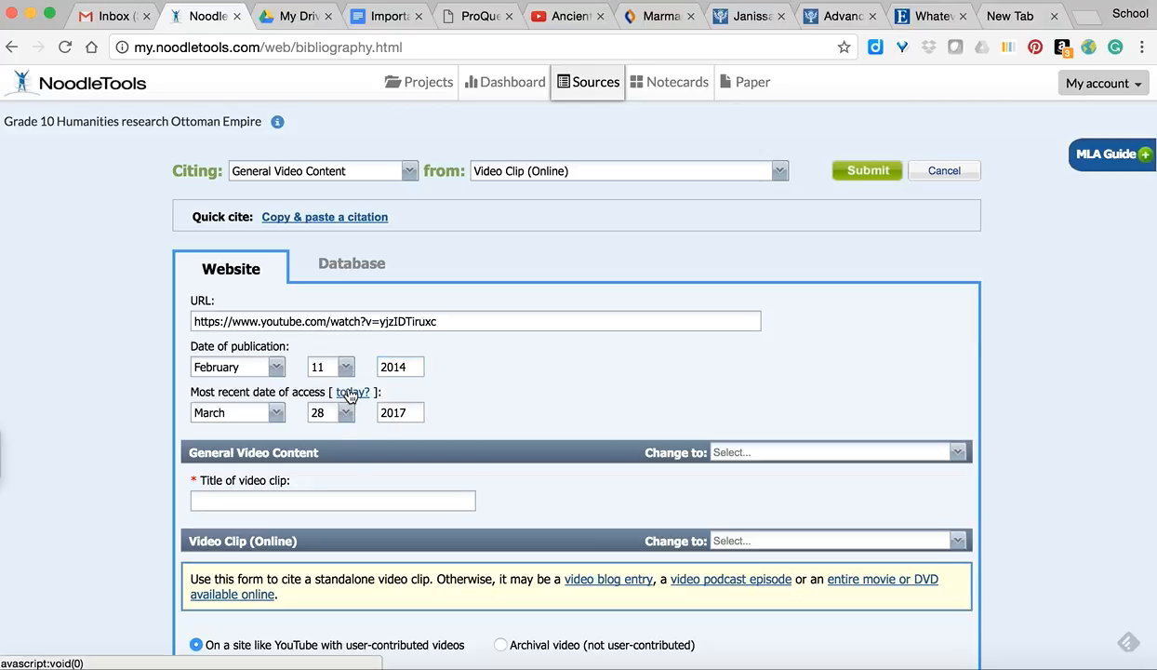
- Copy the Janissaries video's full title from YouTube into the citation's title of video clip in NoodleTools
scroll(312, 502, "down", 3)
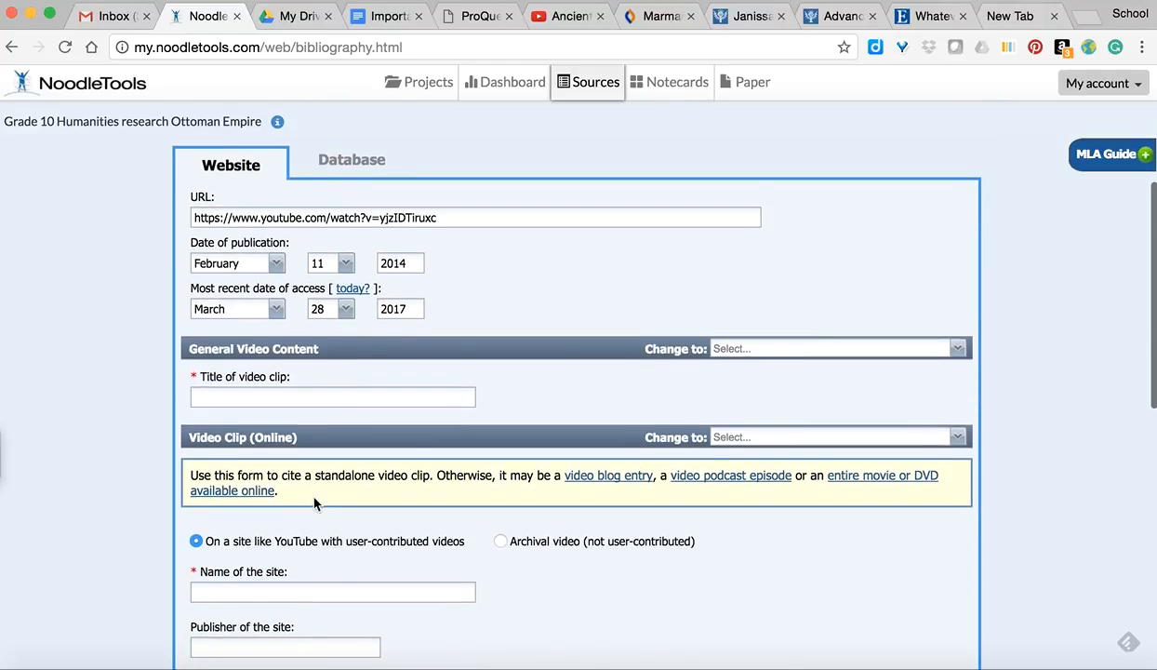
scroll(314, 503, "down", 1)
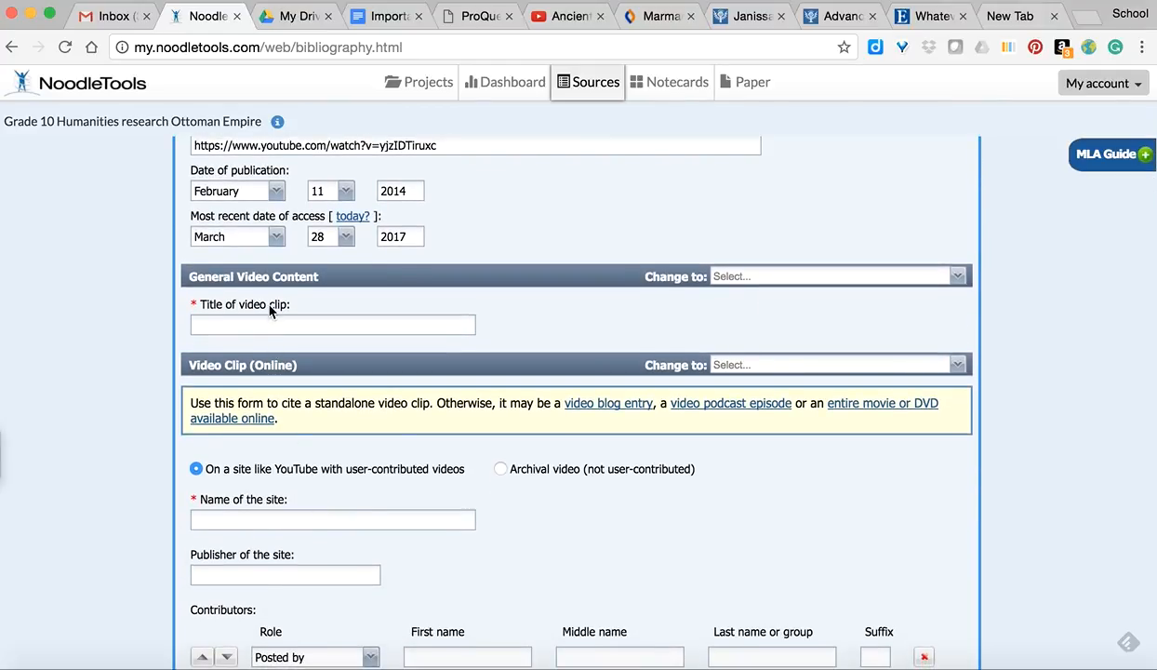
left_click(567, 16)
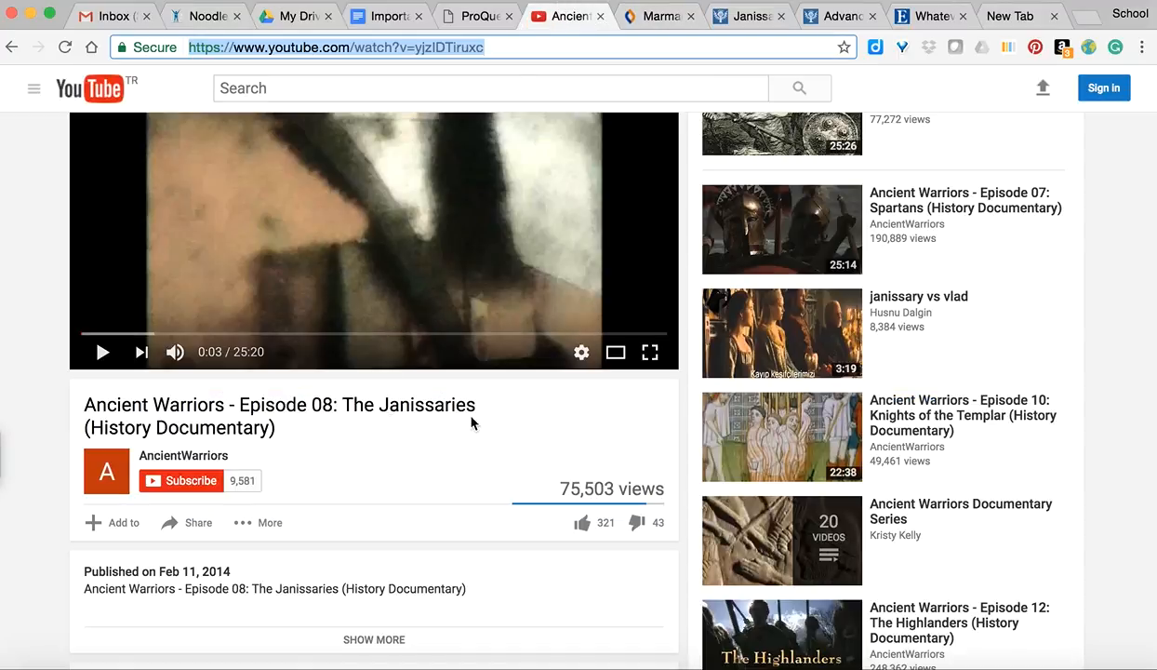
left_click_drag(284, 427, 83, 415)
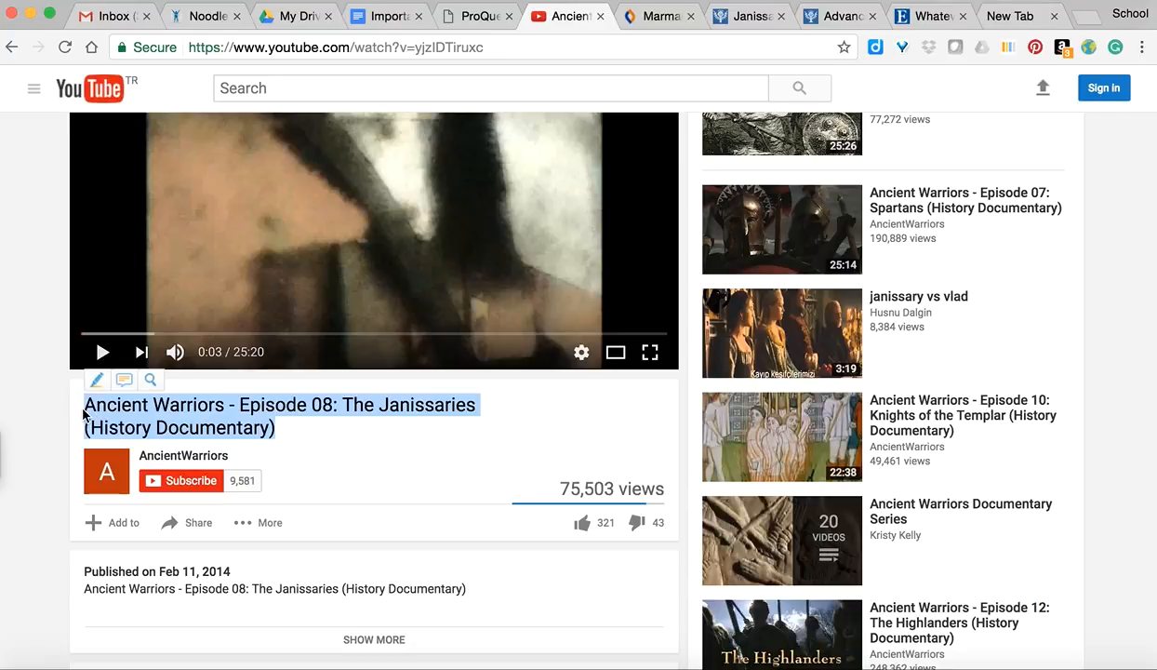
left_click(219, 16)
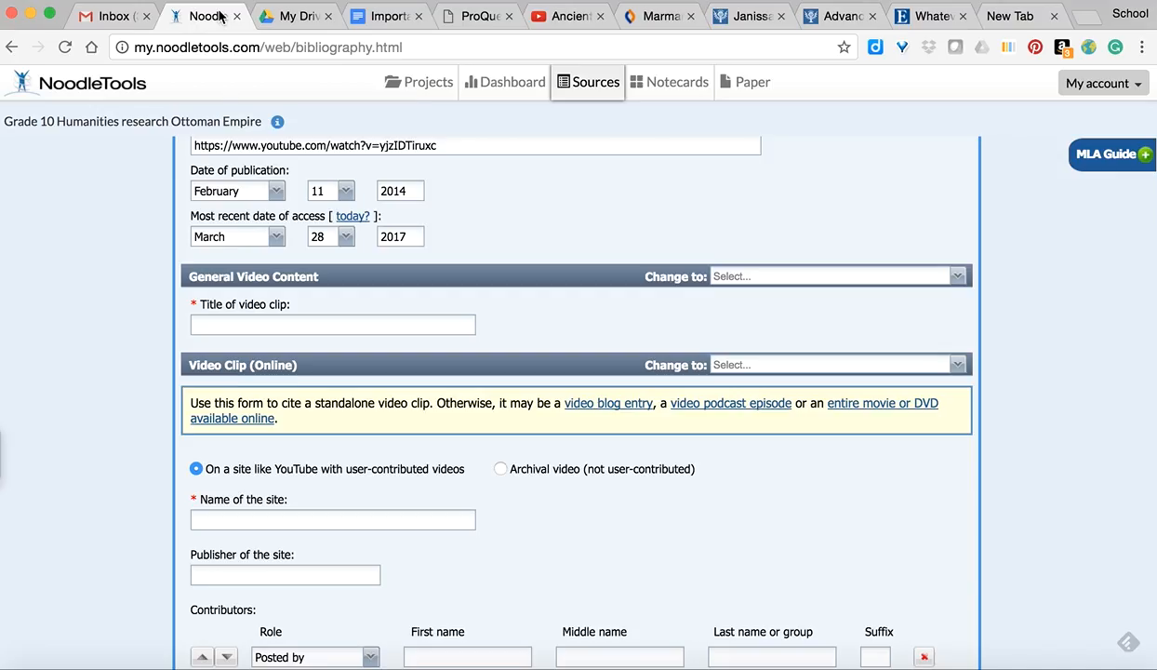
left_click(240, 323)
key("super+v")
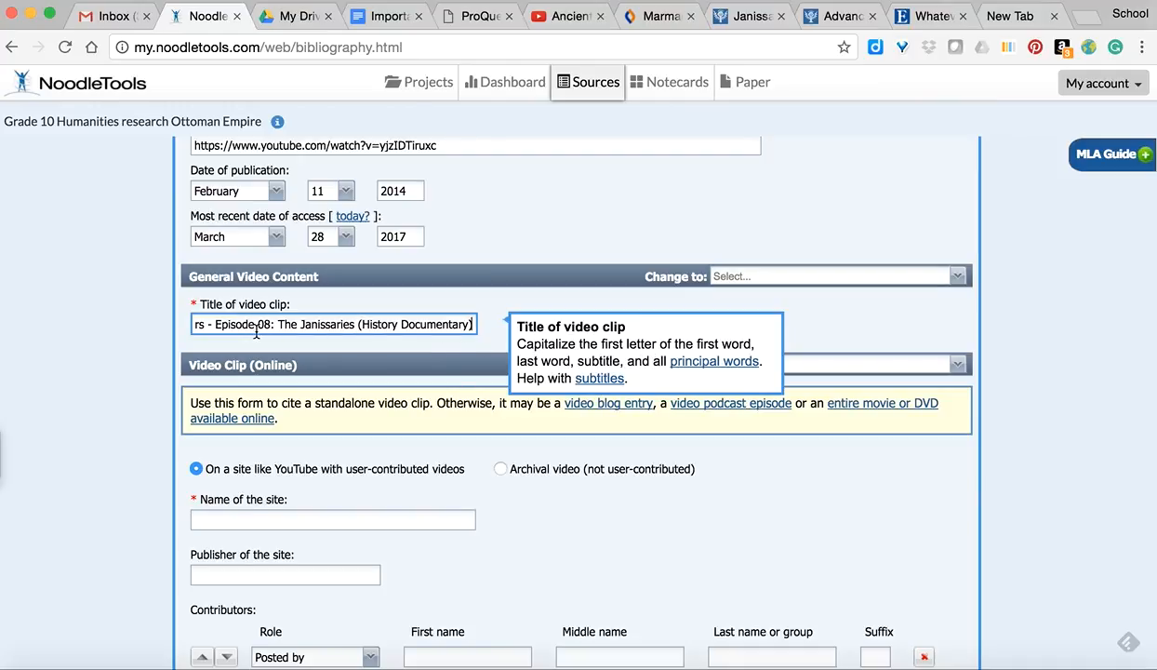
scroll(248, 326, "left", 2)
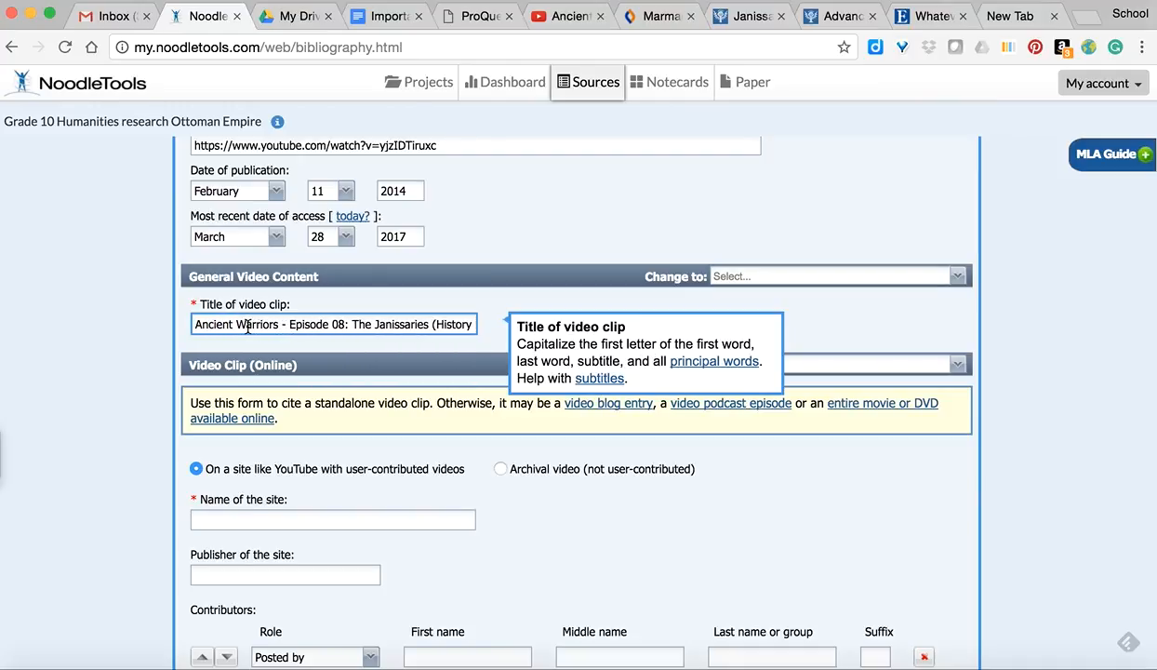
scroll(247, 326, "right", 3)
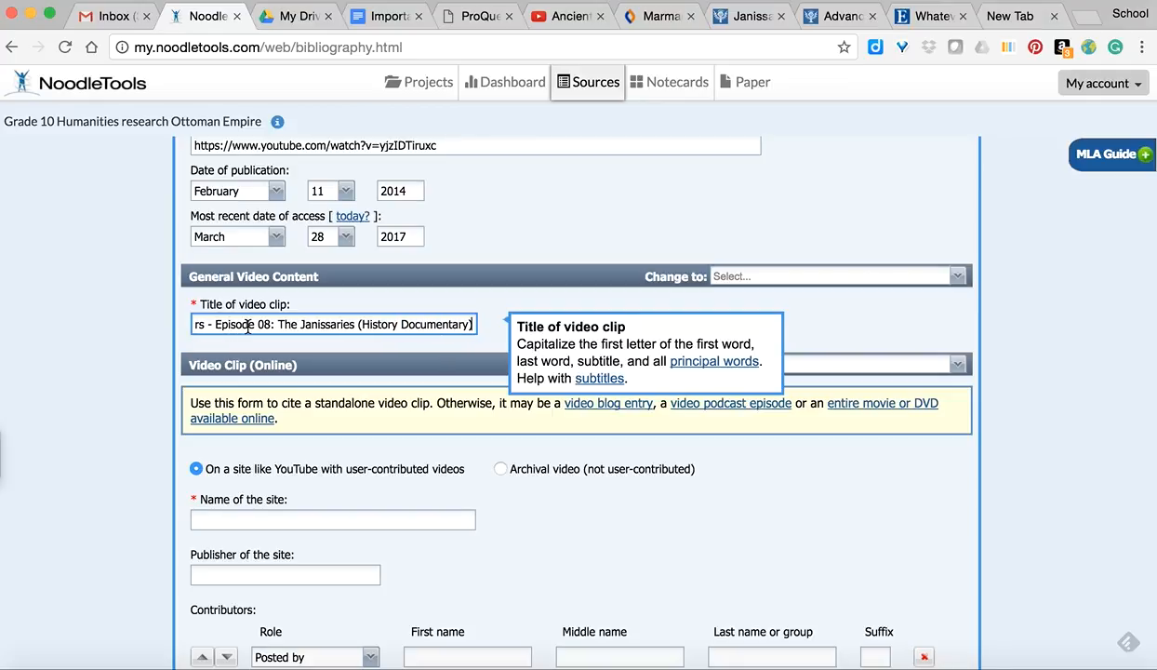
scroll(247, 325, "left", 2)
scroll(247, 326, "up", 1)
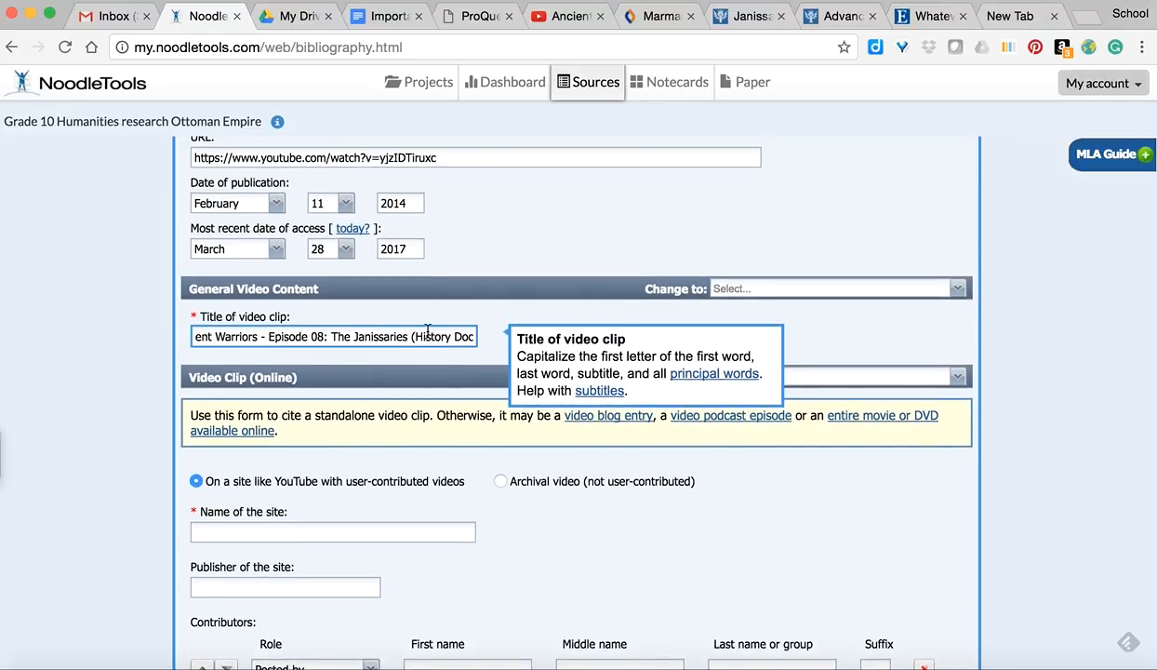
- Enter YouTube as the name of the site in the citation form
scroll(780, 489, "down", 2)
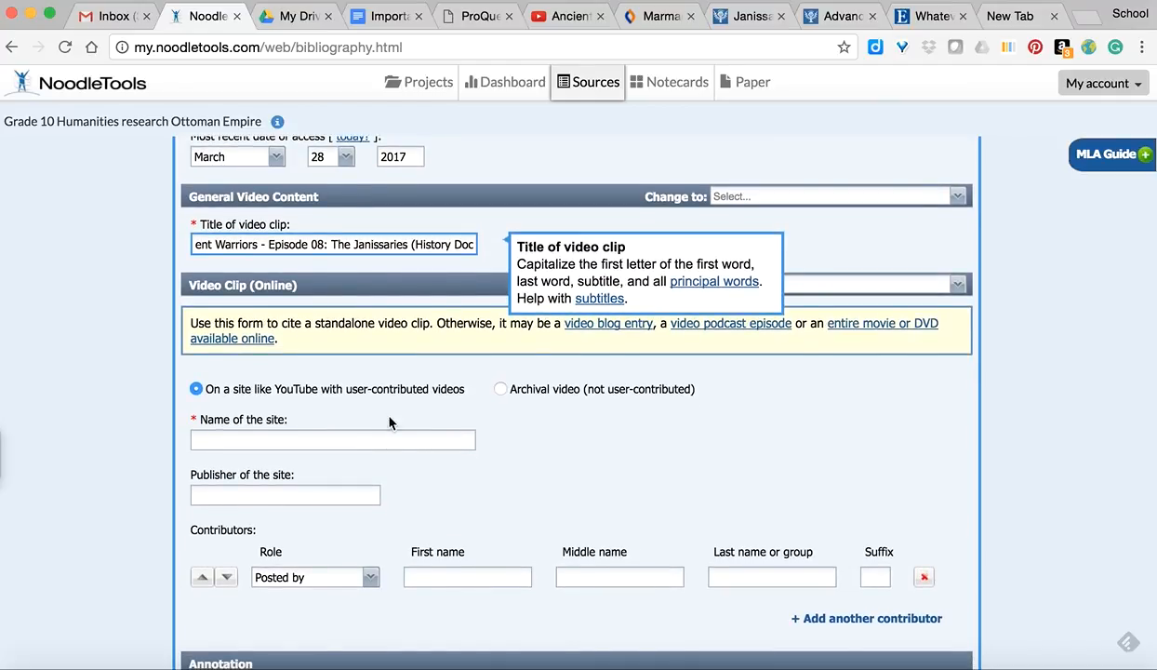
left_click(324, 436)
type("Y")
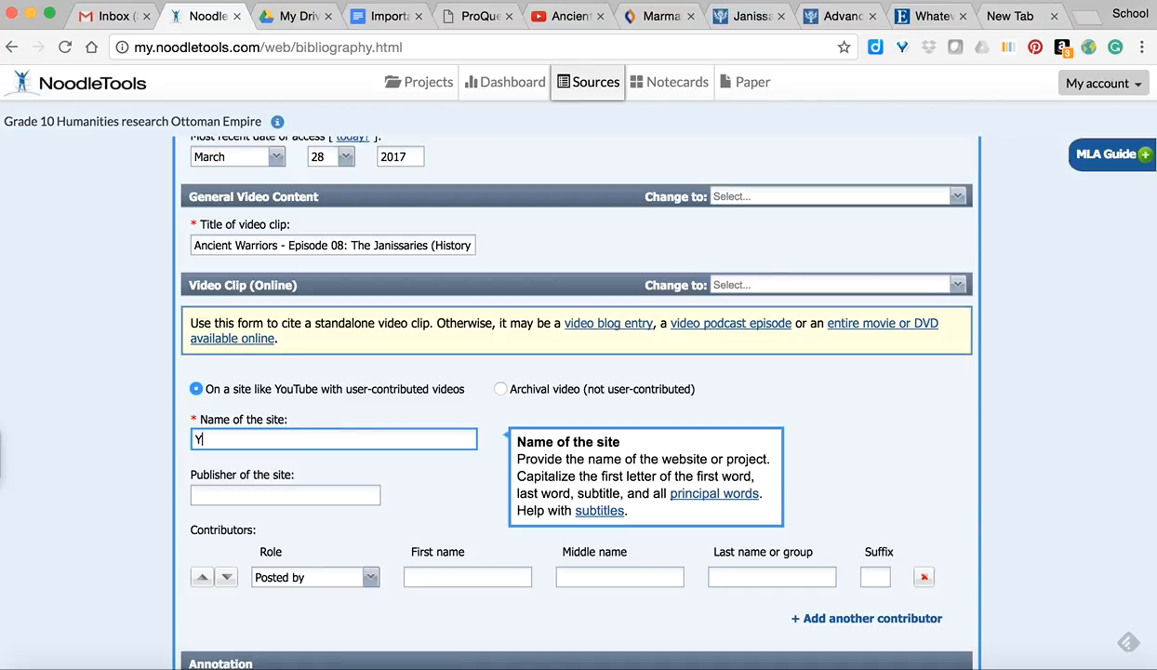
type("ouTube")
- Copy the channel name AncientWarriors from YouTube into the citation as the group that posted the video, and submit the citation in NoodleTools
scroll(463, 514, "down", 3)
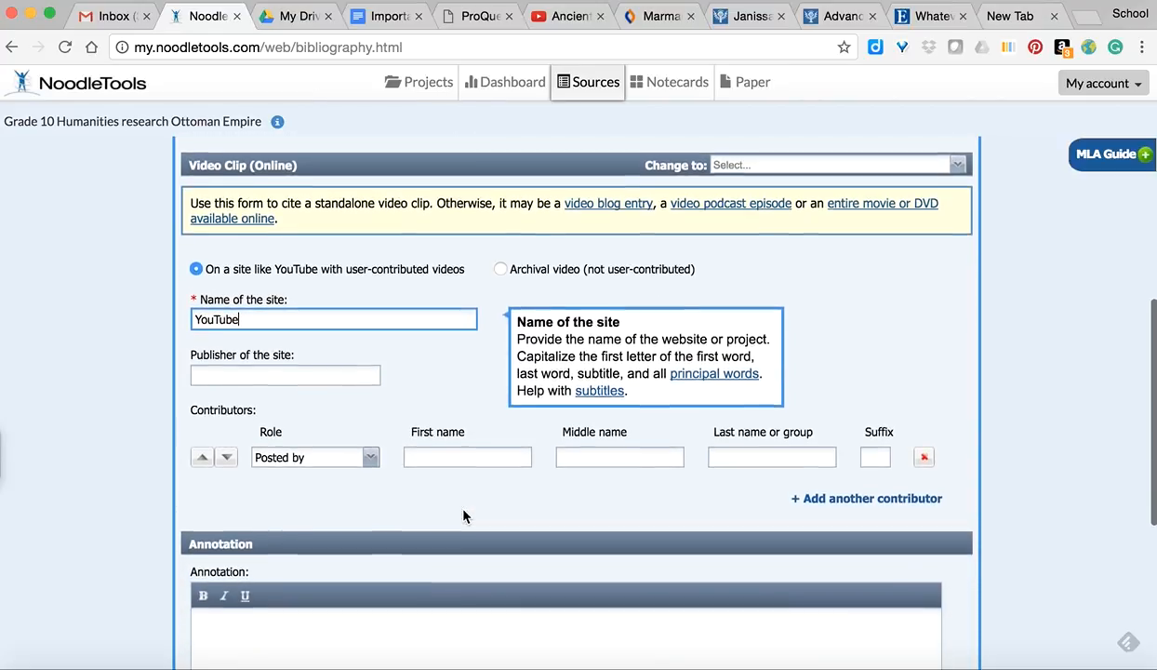
left_click(565, 14)
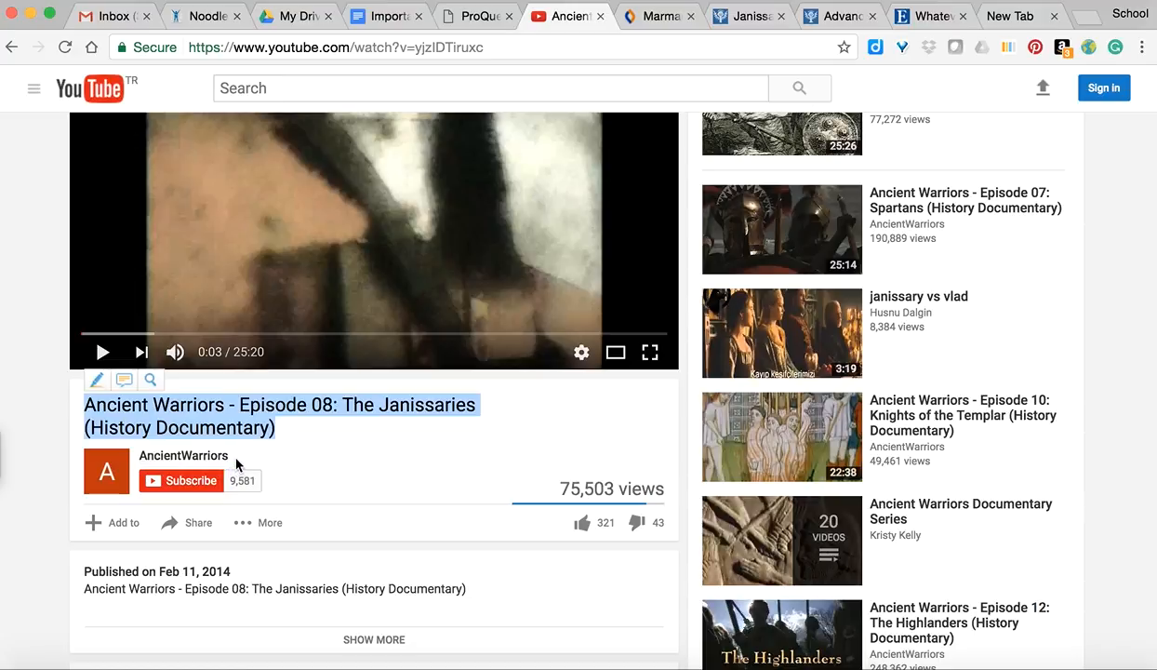
left_click_drag(233, 456, 142, 460)
key("super+c")
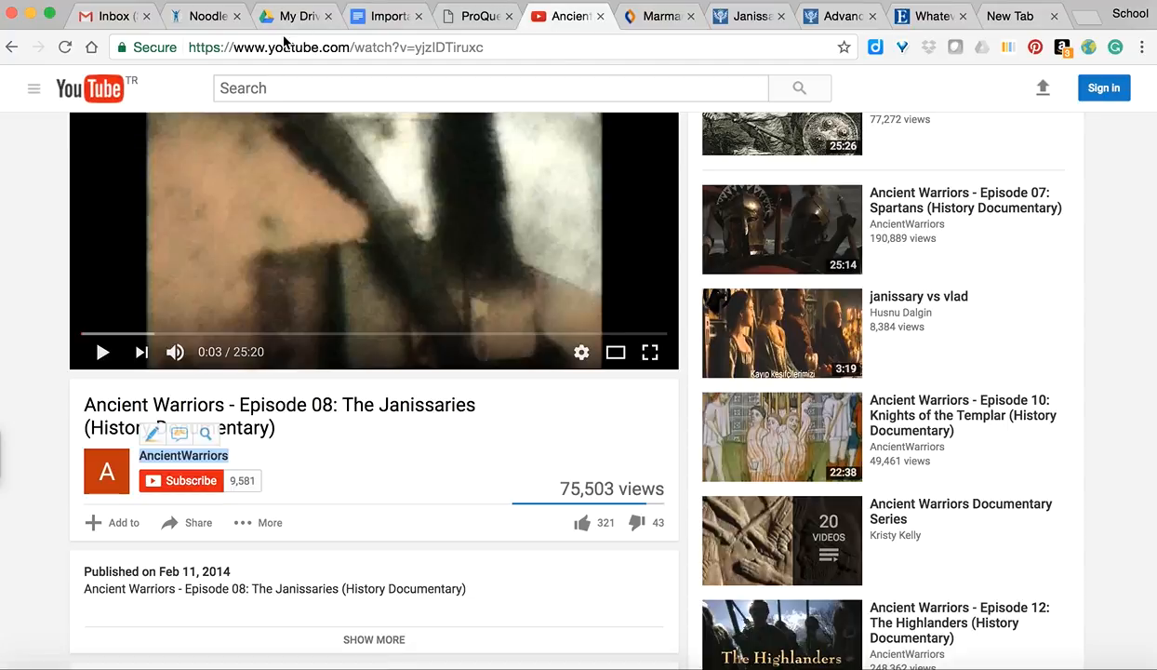
left_click(207, 17)
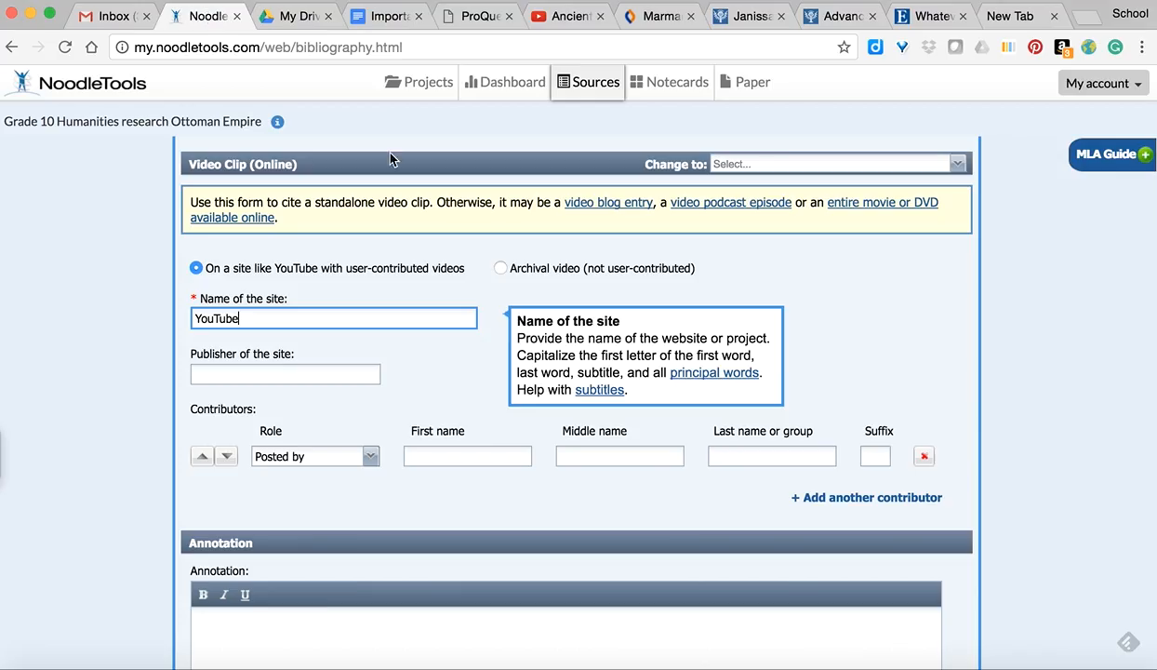
left_click(729, 453)
key("super+v")
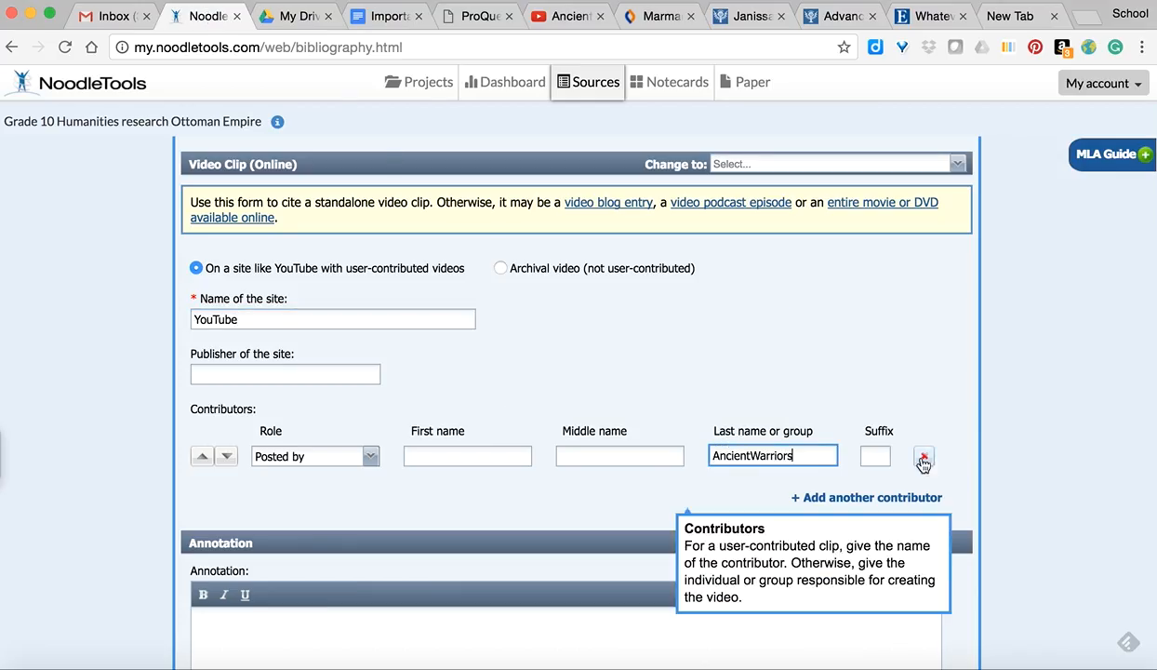
scroll(918, 377, "down", 5)
scroll(915, 372, "down", 2)
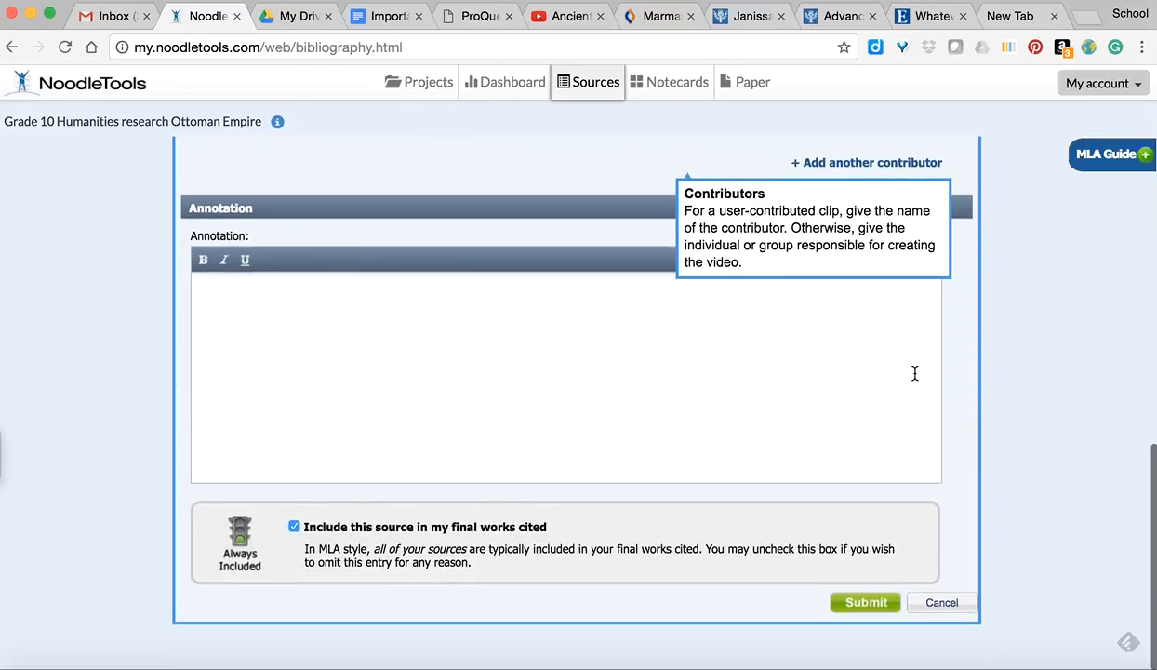
left_click(870, 609)
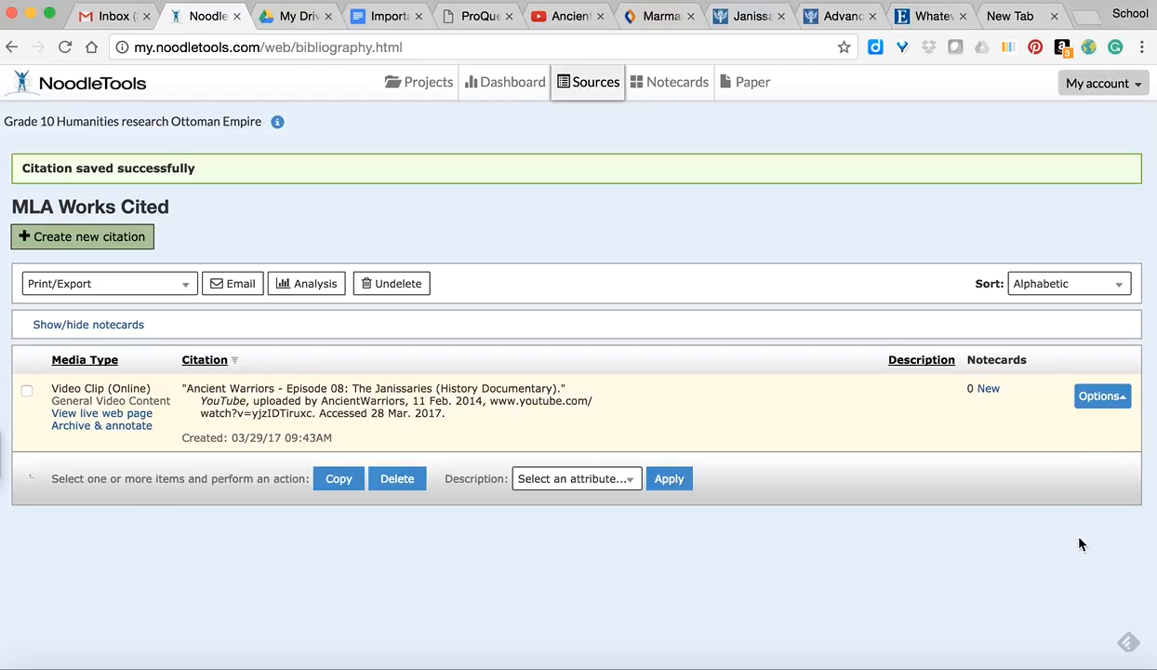
- Look up the MLA in-text reference example for the saved video citation, and close the help window
left_click(1099, 398)
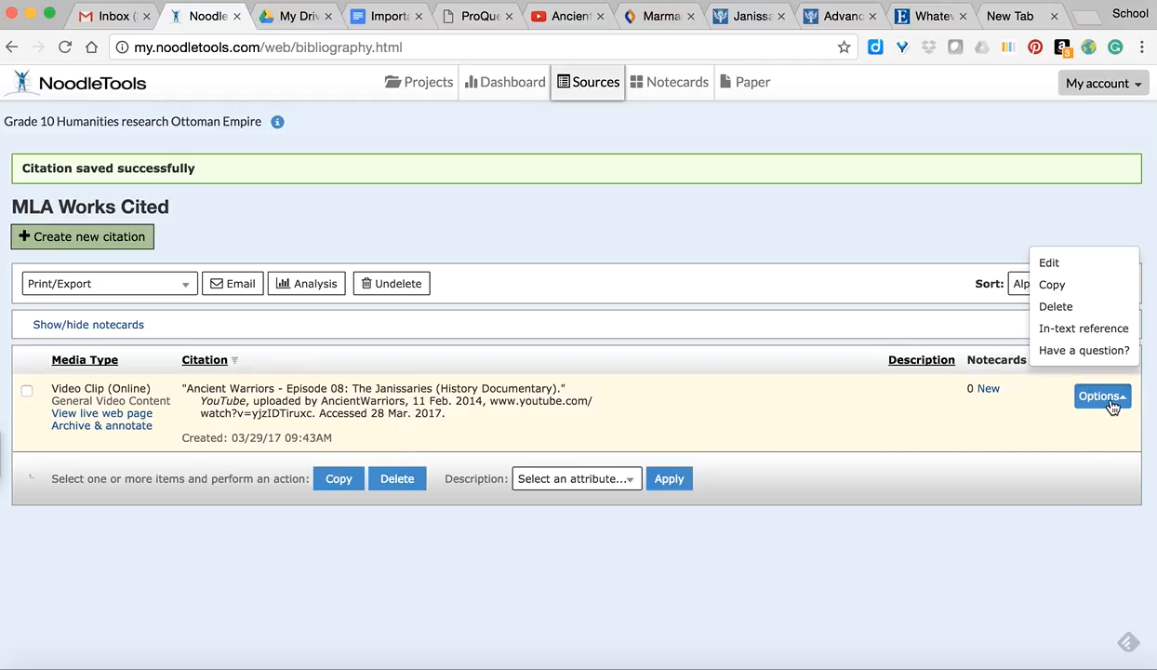
left_click(1085, 329)
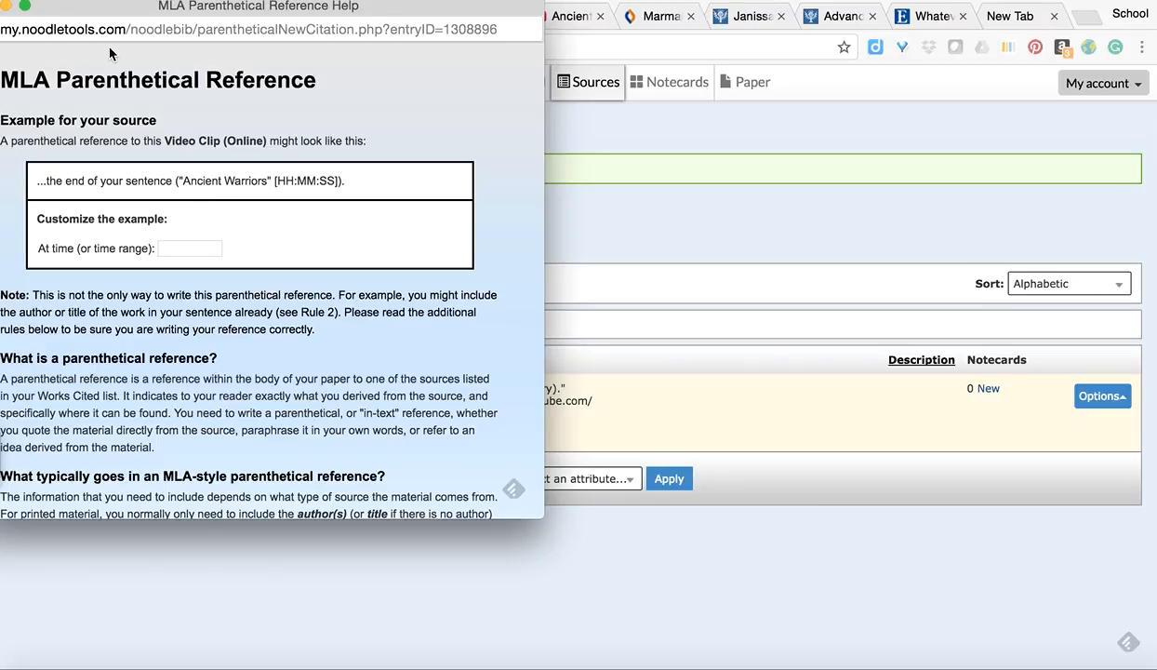
left_click(6, 6)
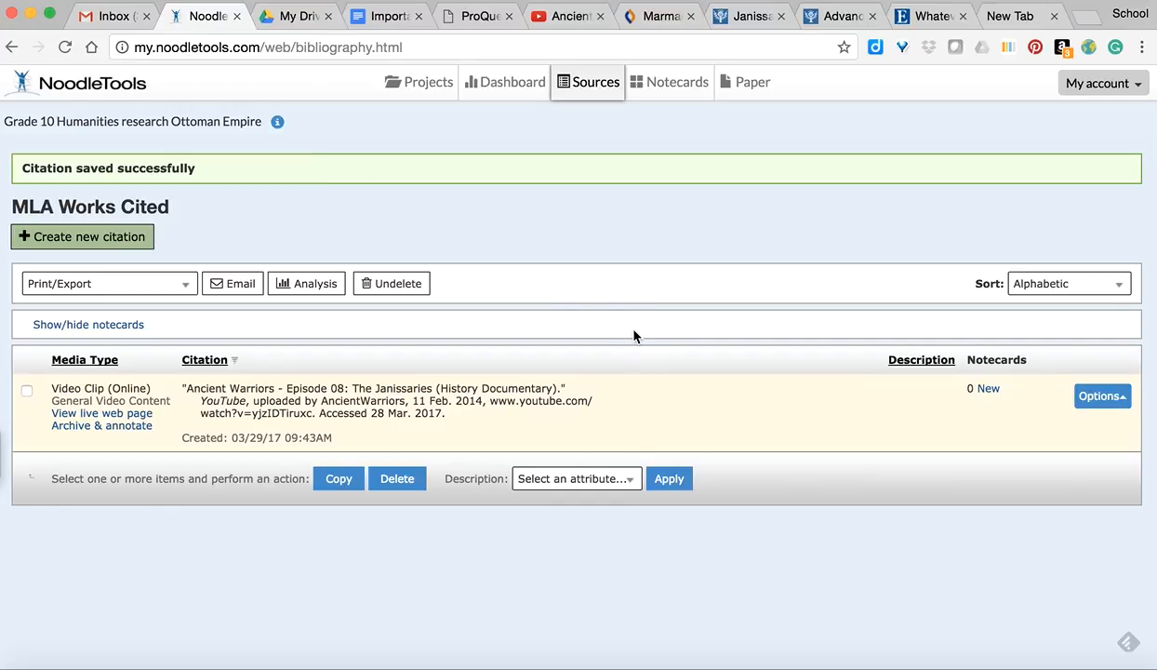
- Close the YouTube page and copy the MLA works cited entry for "Whatever Happened to the Janissaries?" from EBSCOhost's citation formats
left_click(599, 16)
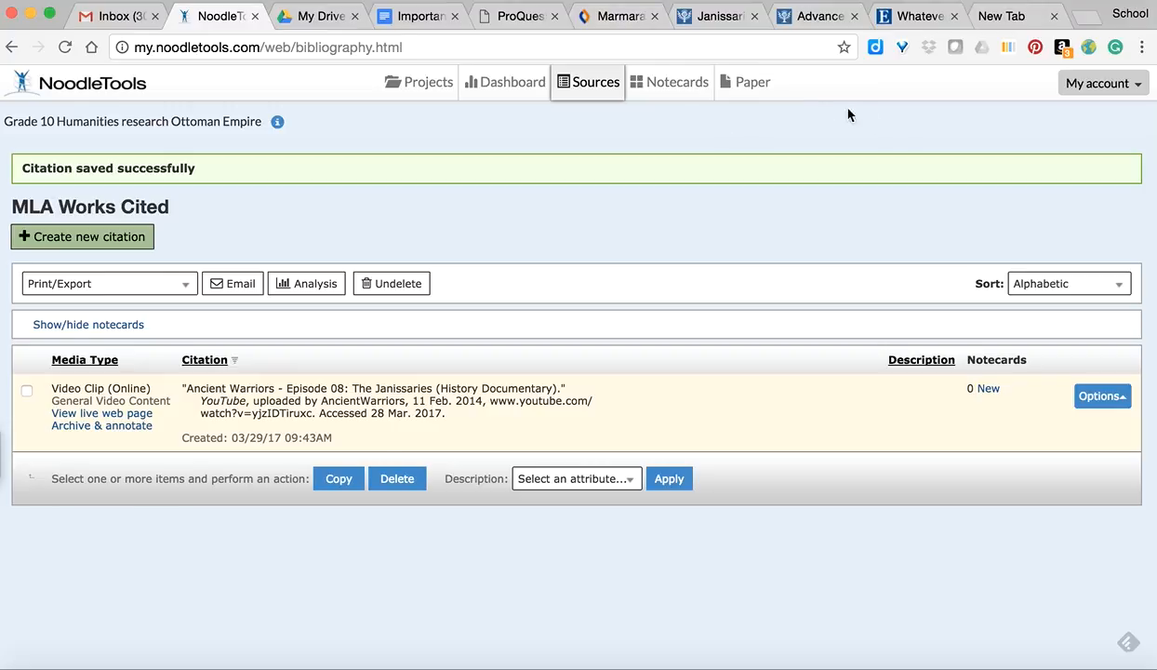
left_click(919, 15)
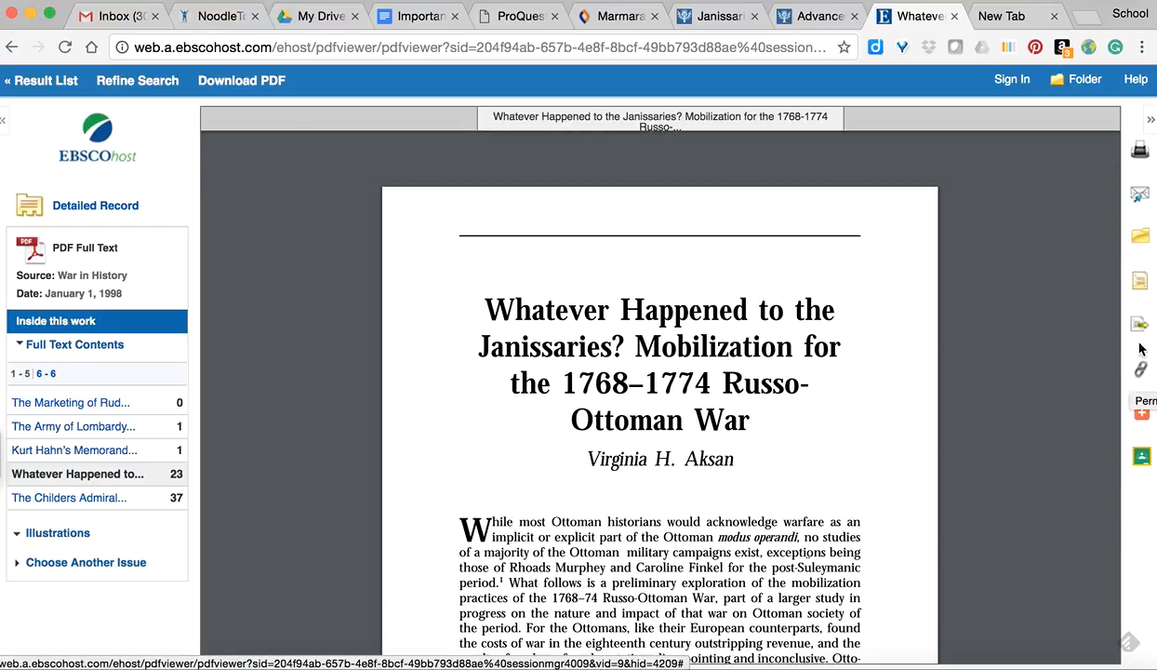
left_click(1139, 281)
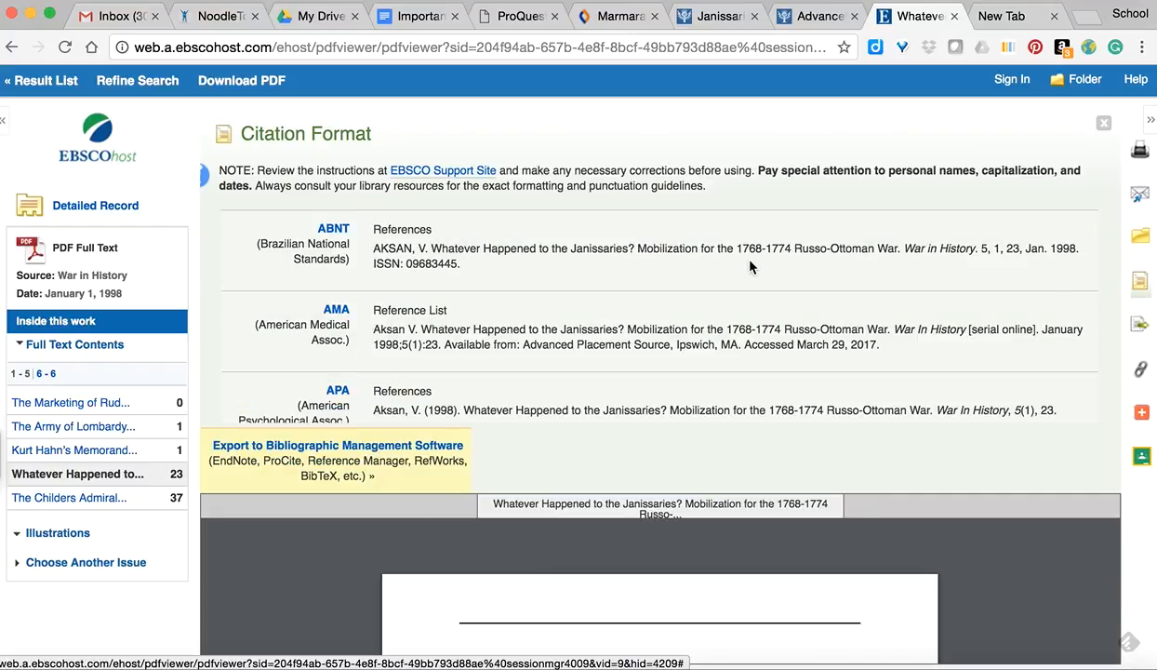
scroll(611, 323, "down", 5)
scroll(612, 322, "down", 3)
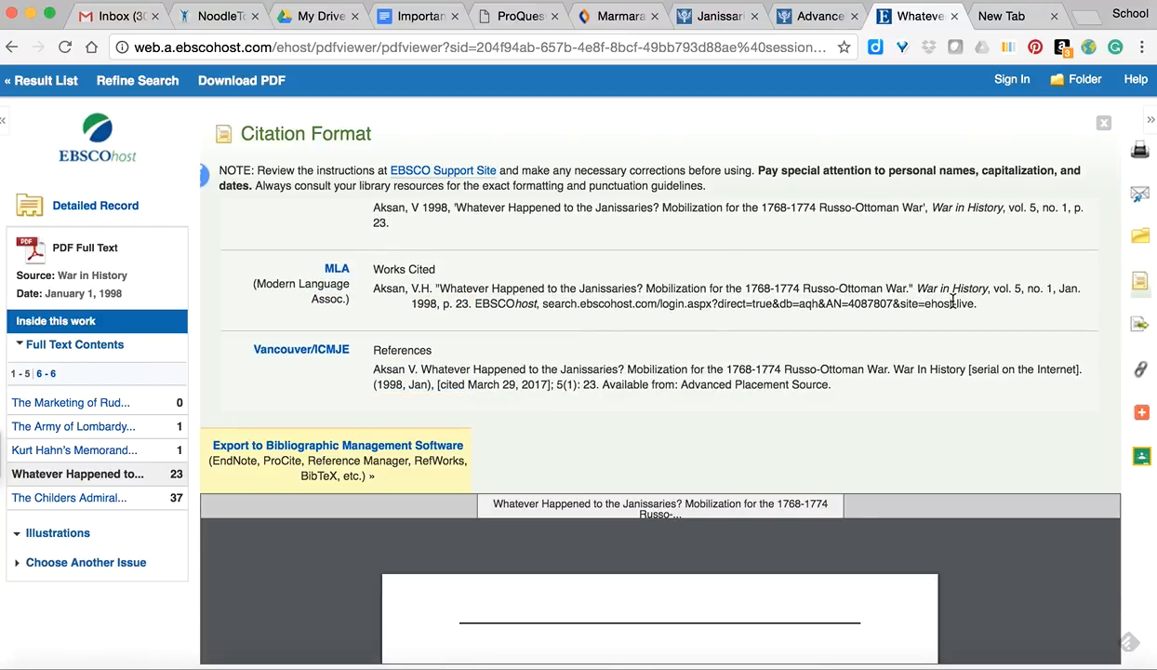
left_click_drag(975, 304, 371, 298)
key("ctrl+c")
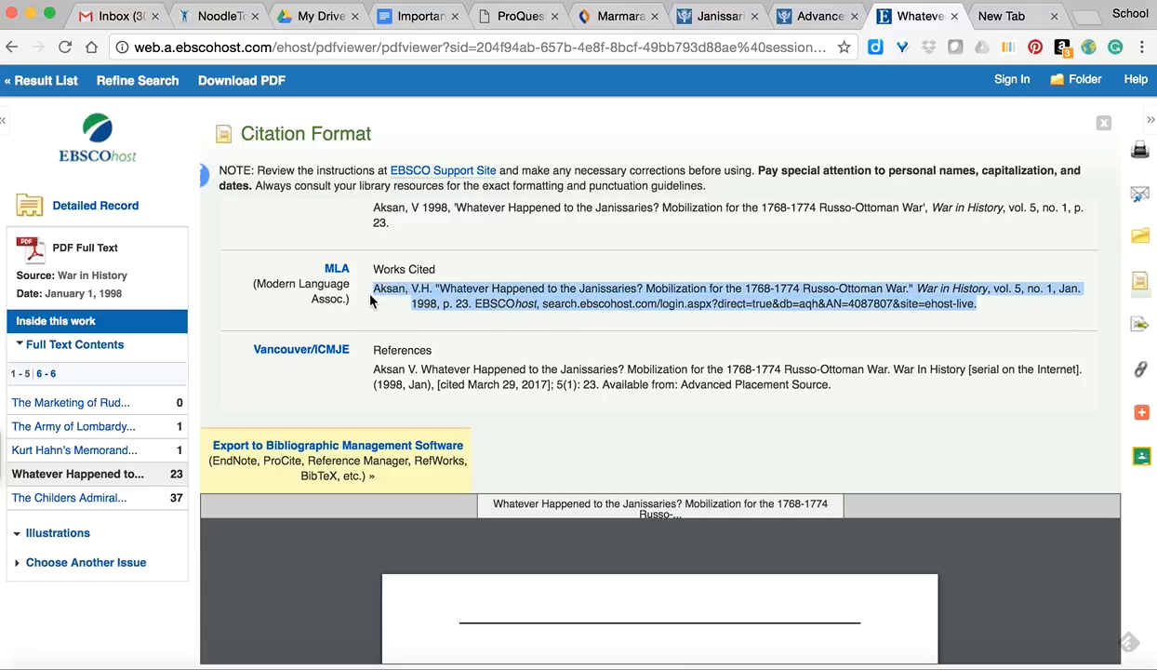
- Start a new NoodleTools citation for a journal article from a database, and switch the form to copying and pasting a citation
left_click(216, 16)
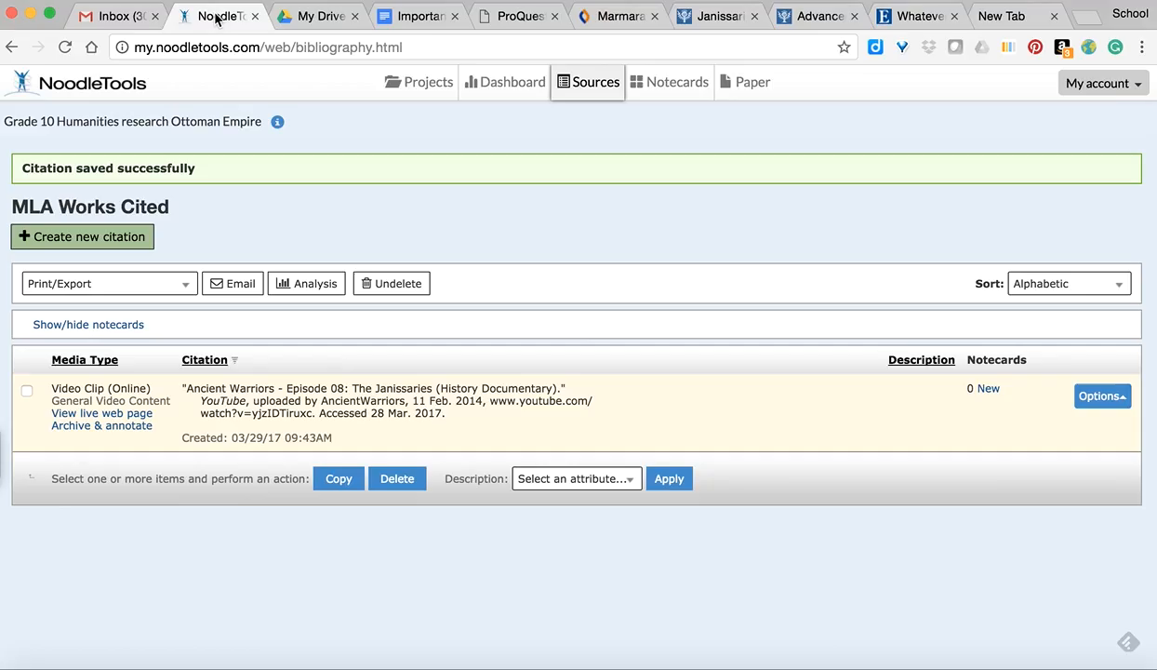
left_click(95, 236)
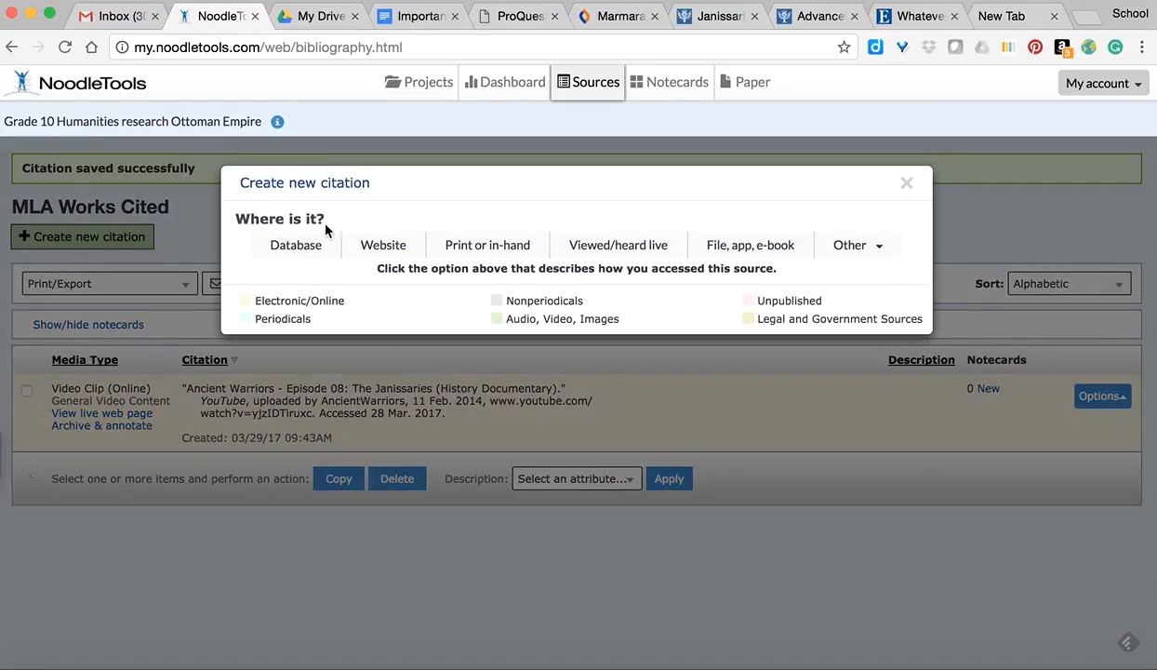
left_click(296, 248)
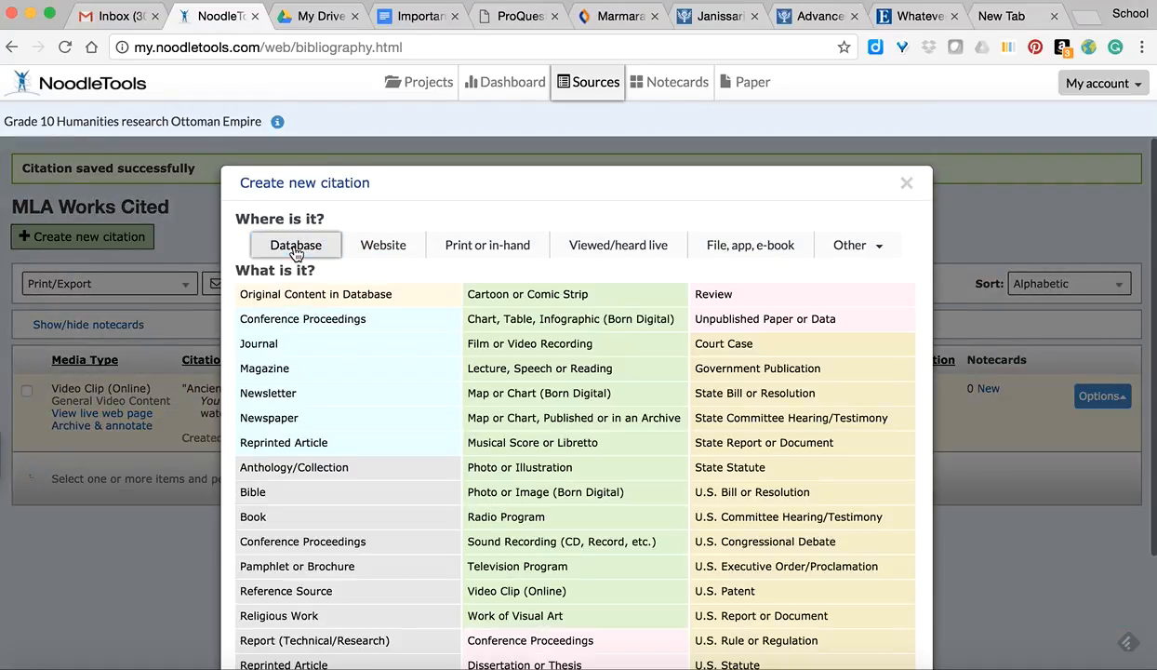
left_click(255, 341)
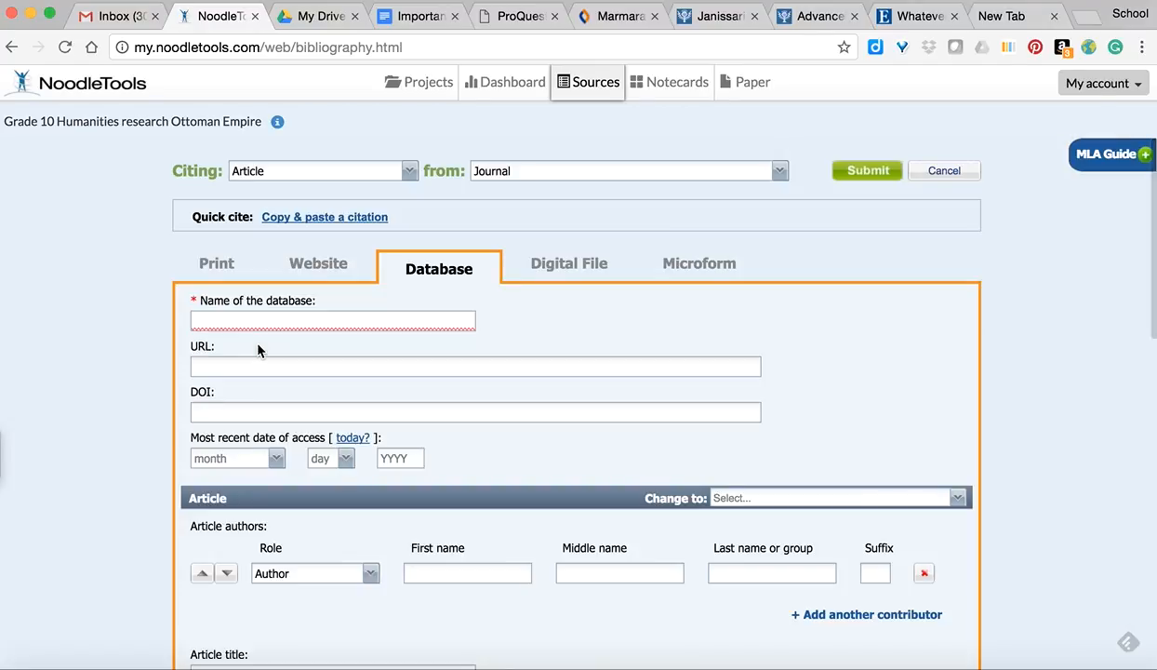
left_click(306, 219)
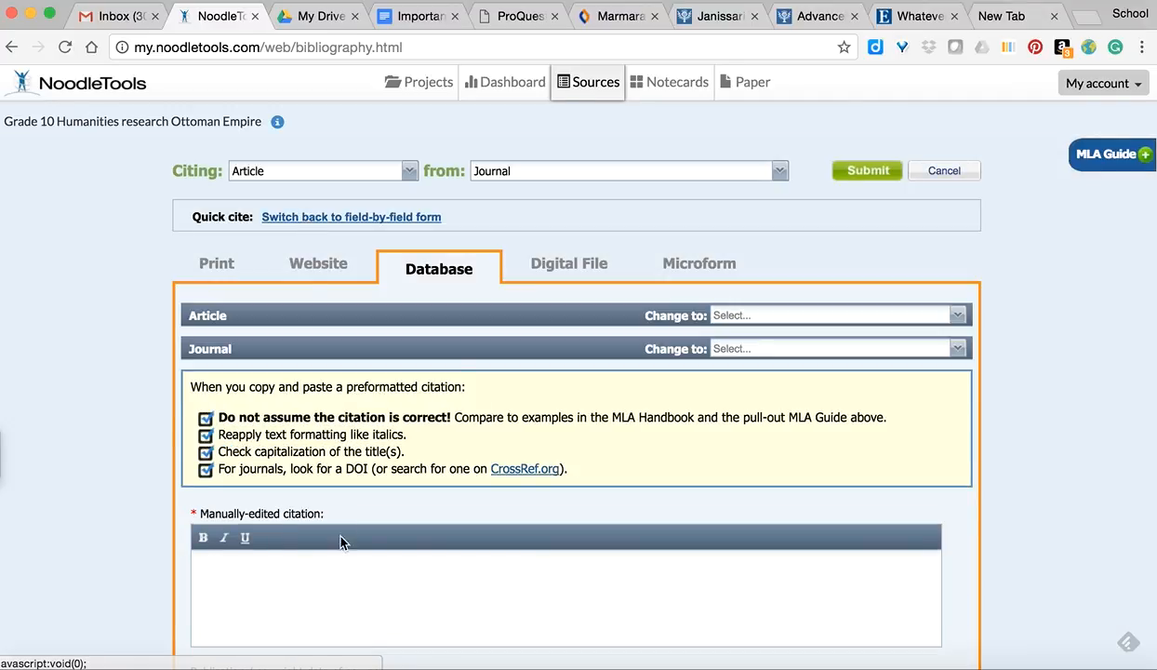
- Paste the copied EBSCOhost entry as the manually edited citation and submit it
left_click(277, 578)
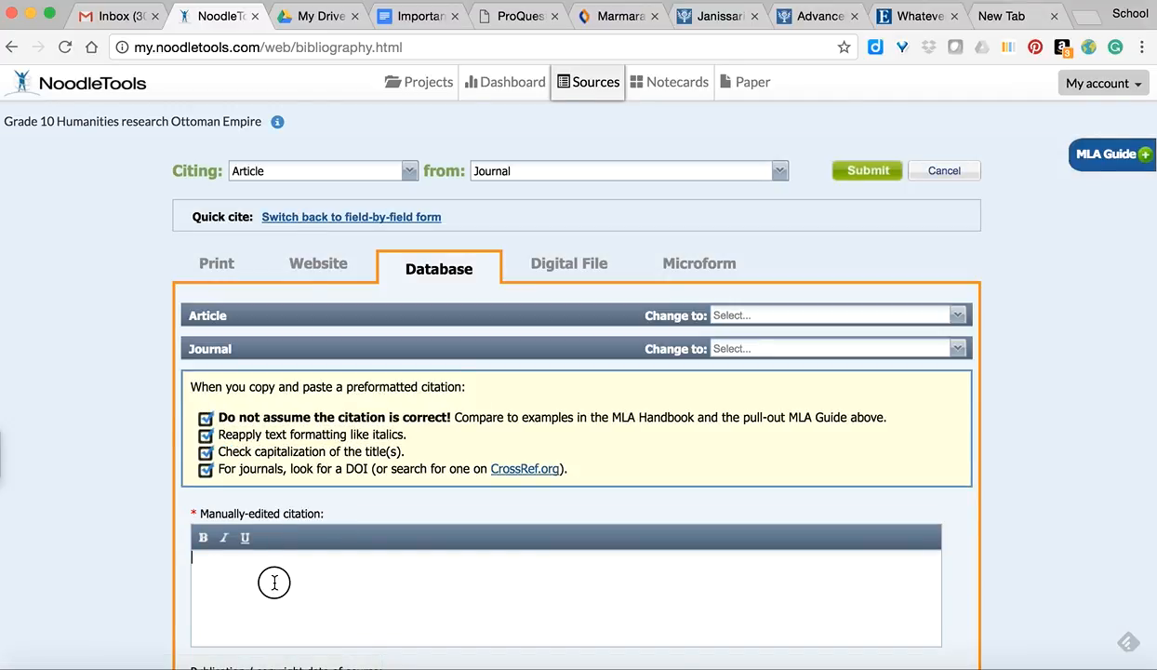
key("ctrl+v")
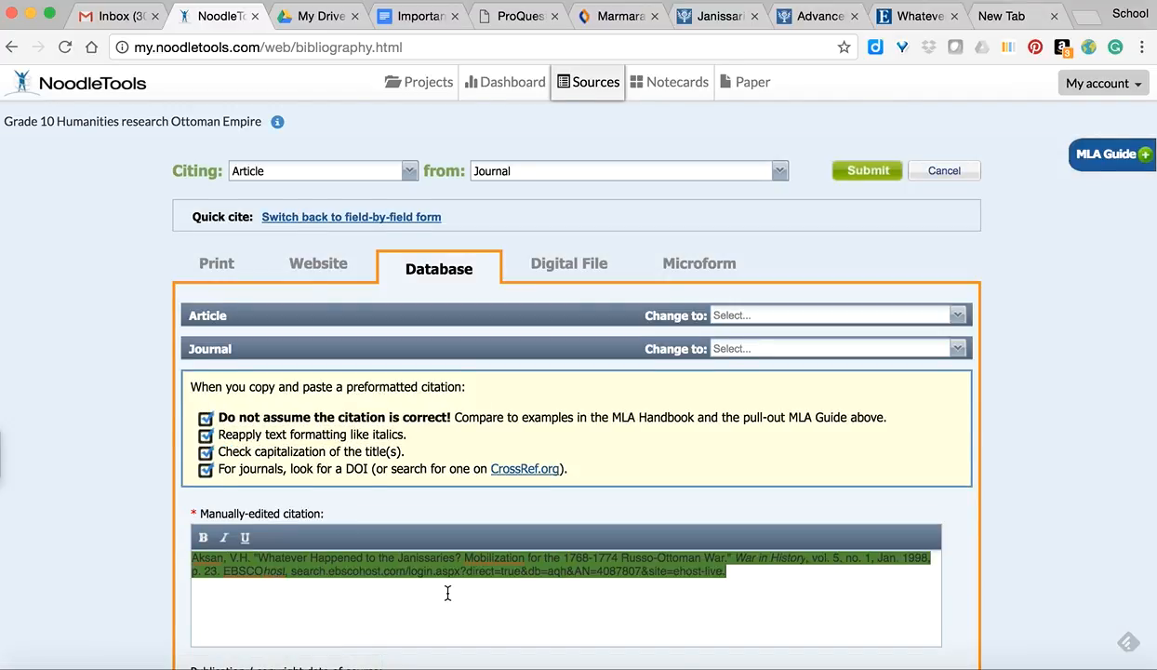
scroll(446, 592, "down", 7)
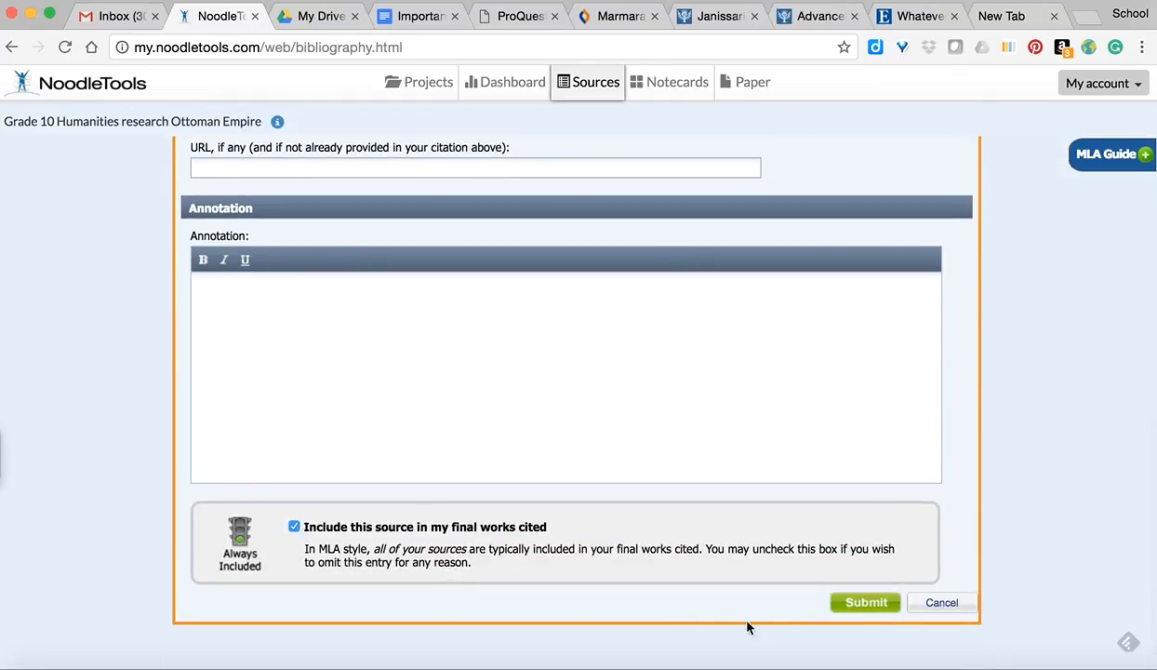
left_click(861, 603)
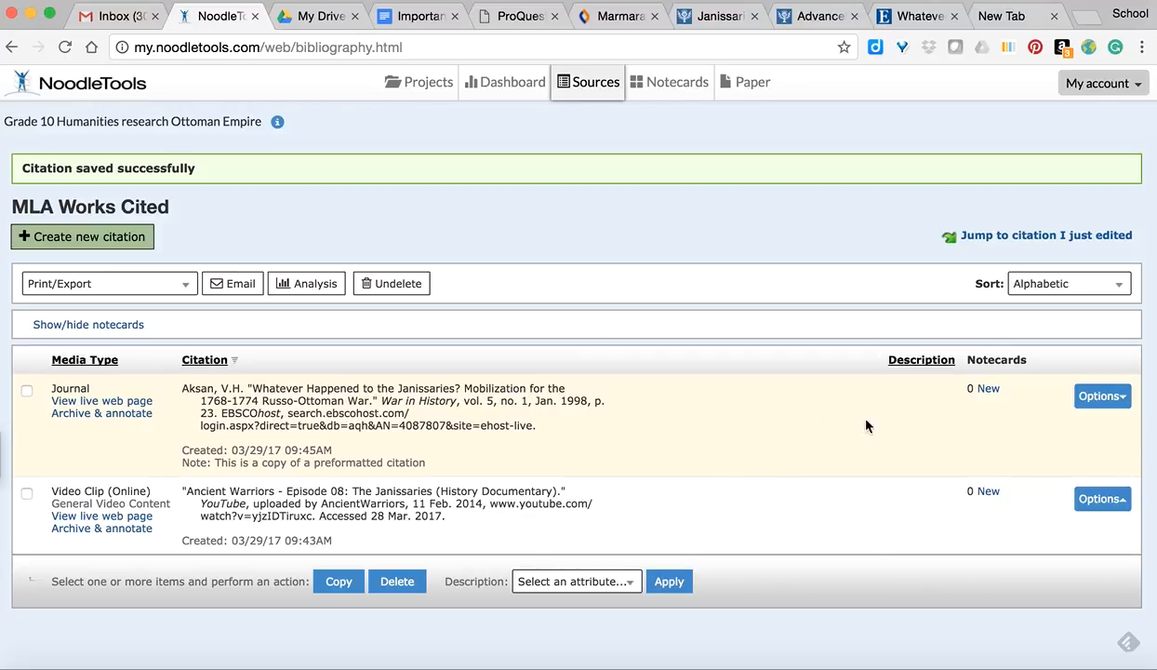
- Look up the MLA in-text reference help for the saved journal citation, and close the help window
left_click(1099, 407)
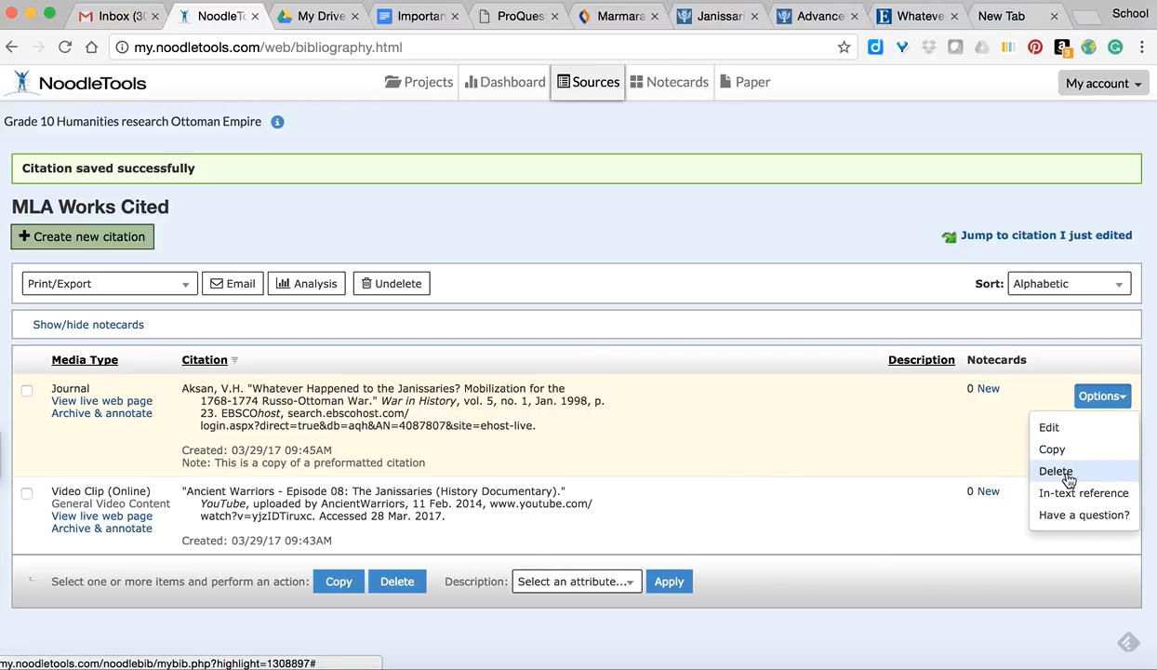
left_click(1037, 485)
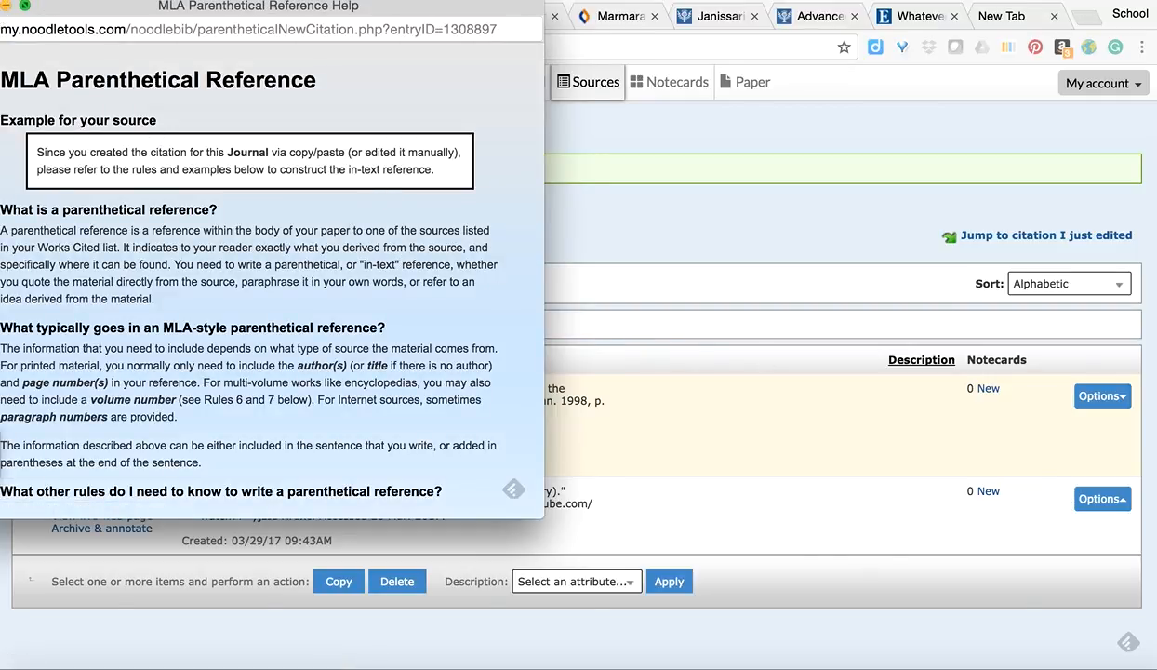
left_click(11, 7)
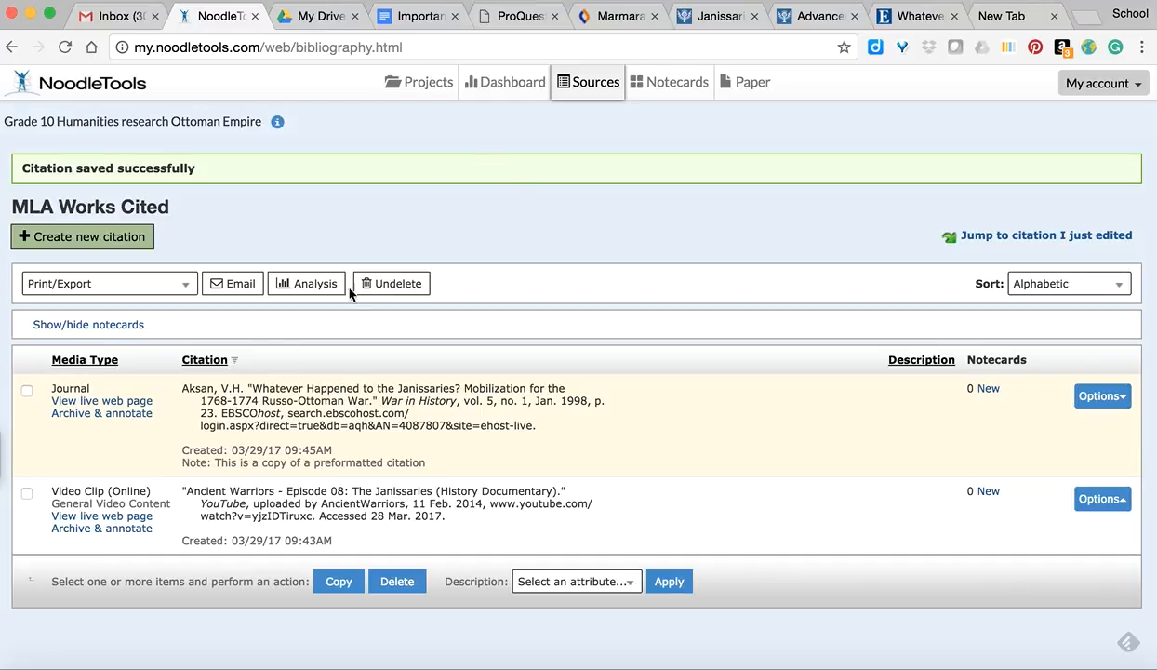
- Close the EBSCOhost article page and copy the MLA citation for the "Janissaries on horseback" woodcut from Britannica ImageQuest
left_click(911, 17)
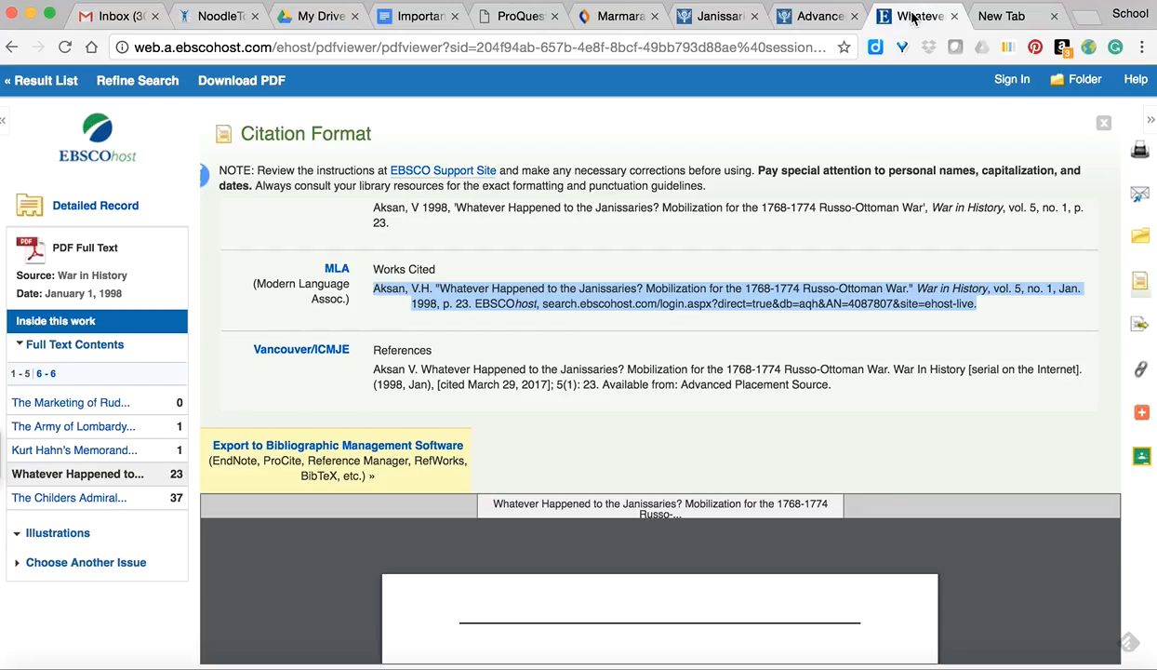
left_click(954, 16)
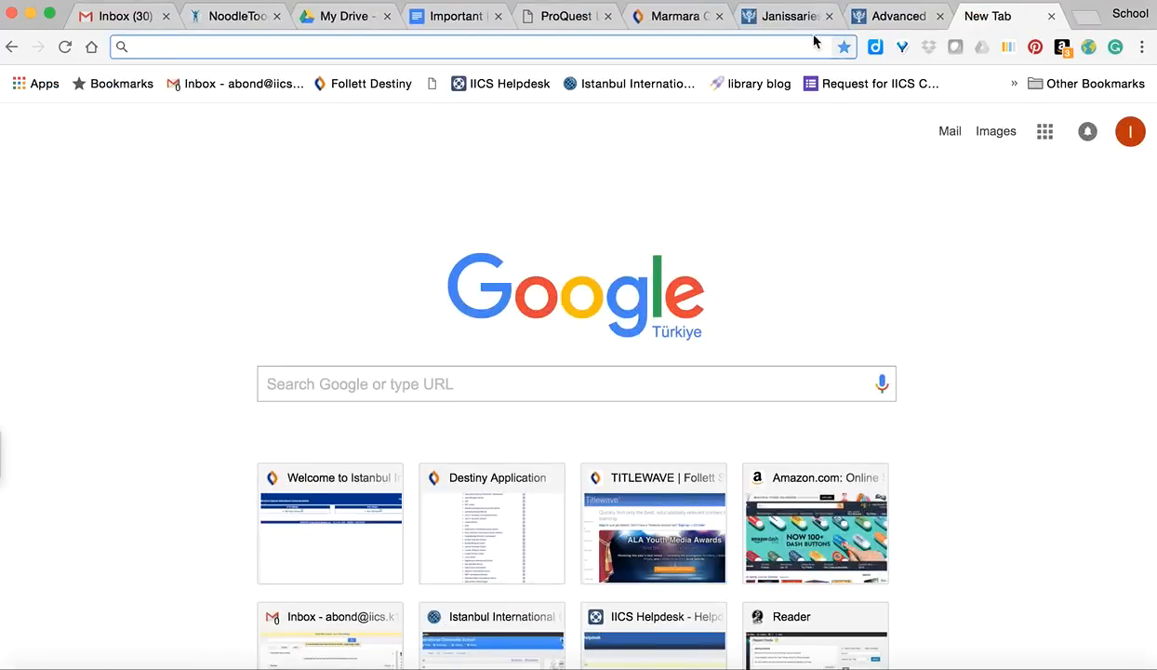
left_click(790, 19)
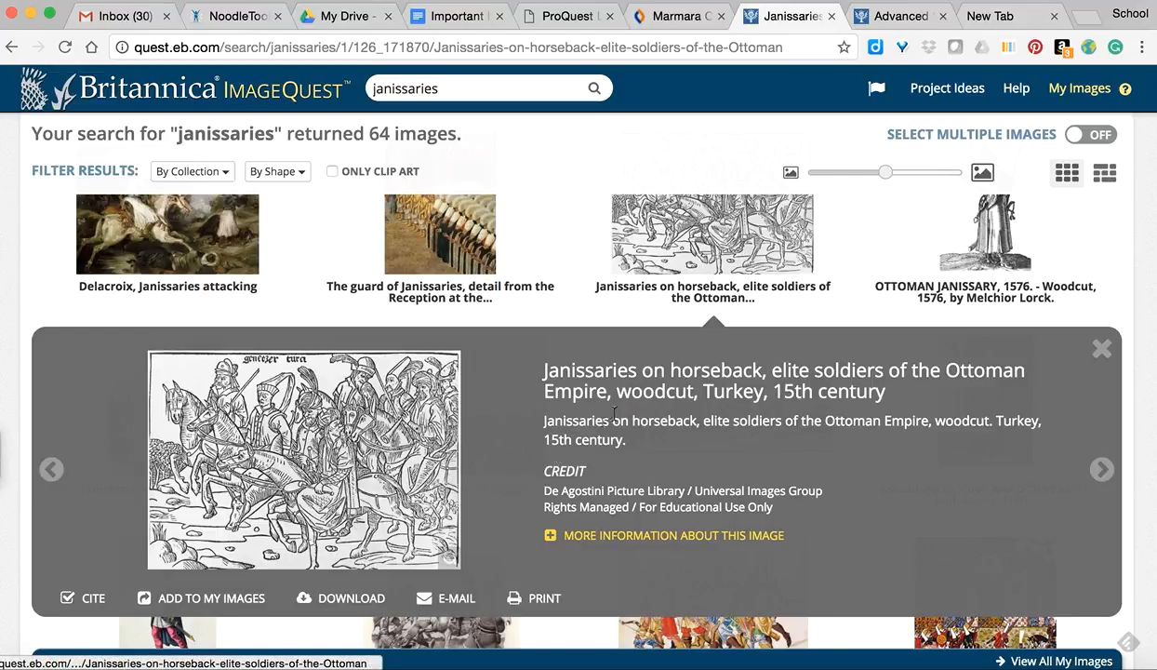
left_click(90, 603)
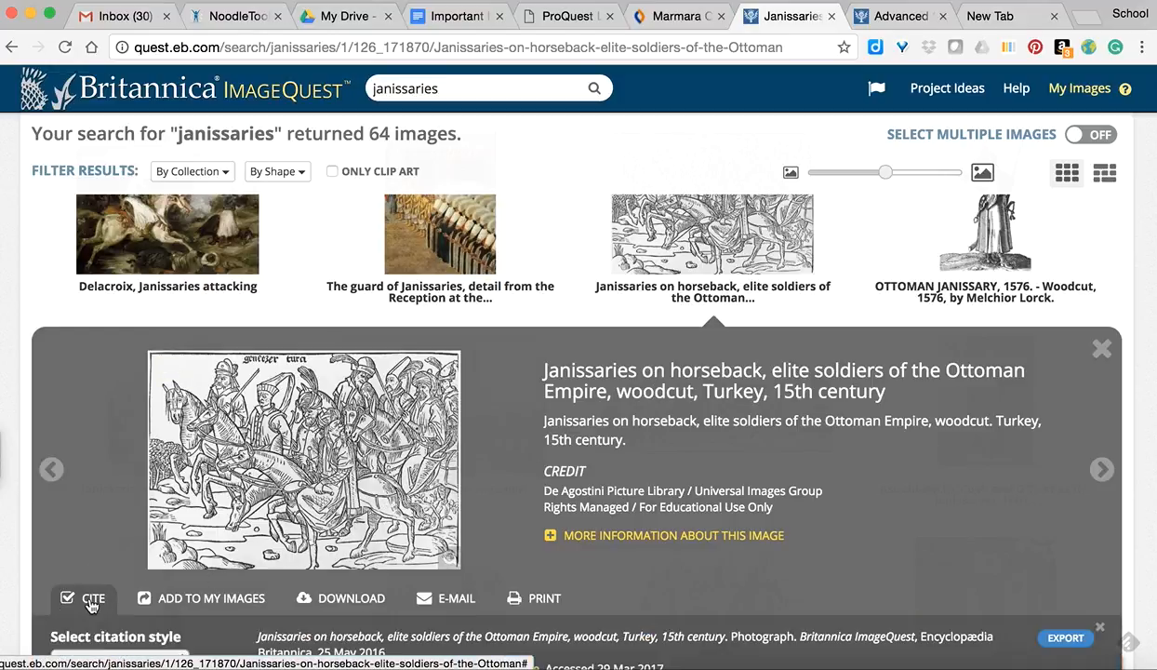
scroll(398, 549, "down", 5)
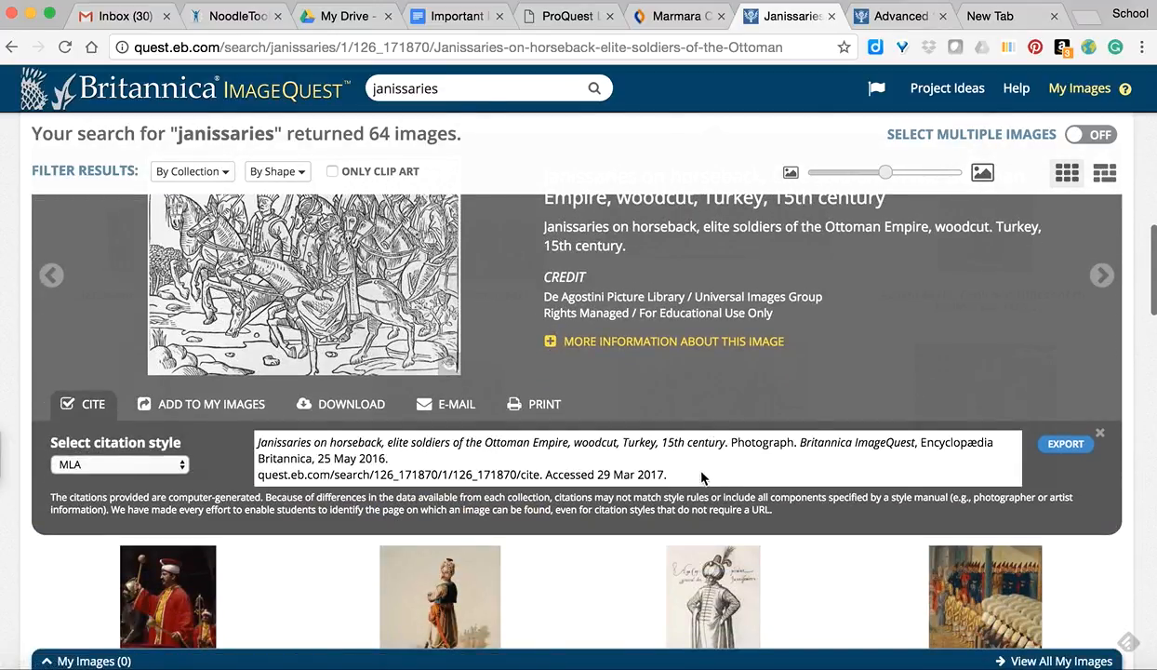
left_click(648, 474)
mouse_move(445, 465)
left_mouse_down()
mouse_move(292, 452)
mouse_move(258, 434)
mouse_move(254, 451)
left_mouse_up()
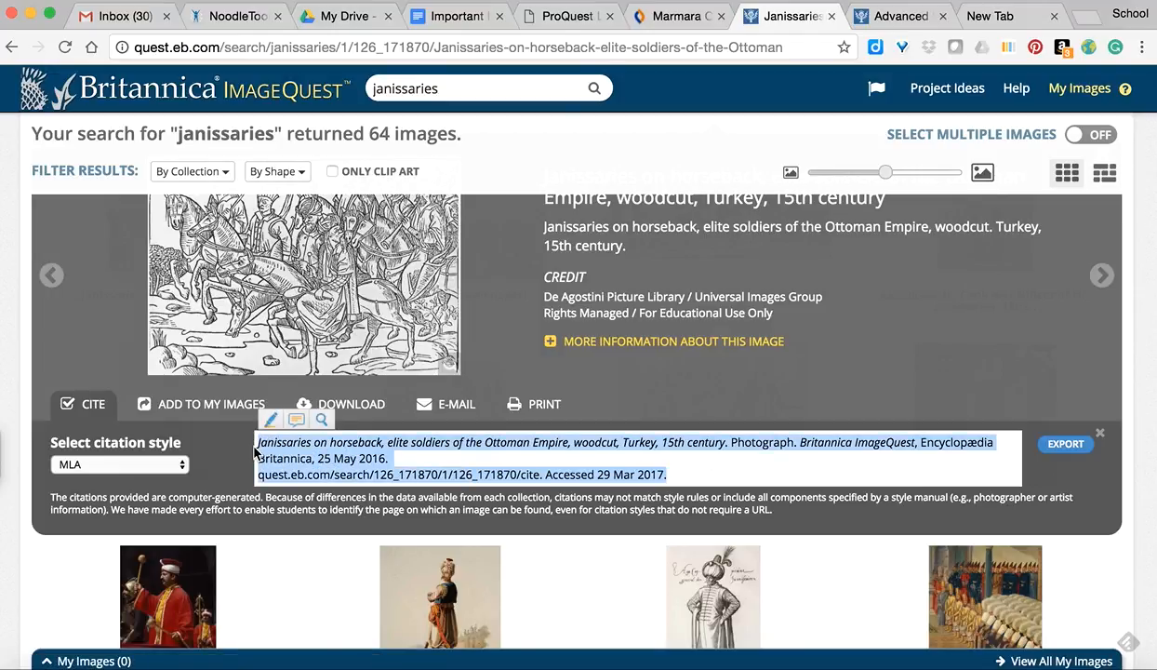
- Start a new NoodleTools citation for a Work of Visual Art viewed live, and switch the form to copying and pasting a citation
left_click(239, 17)
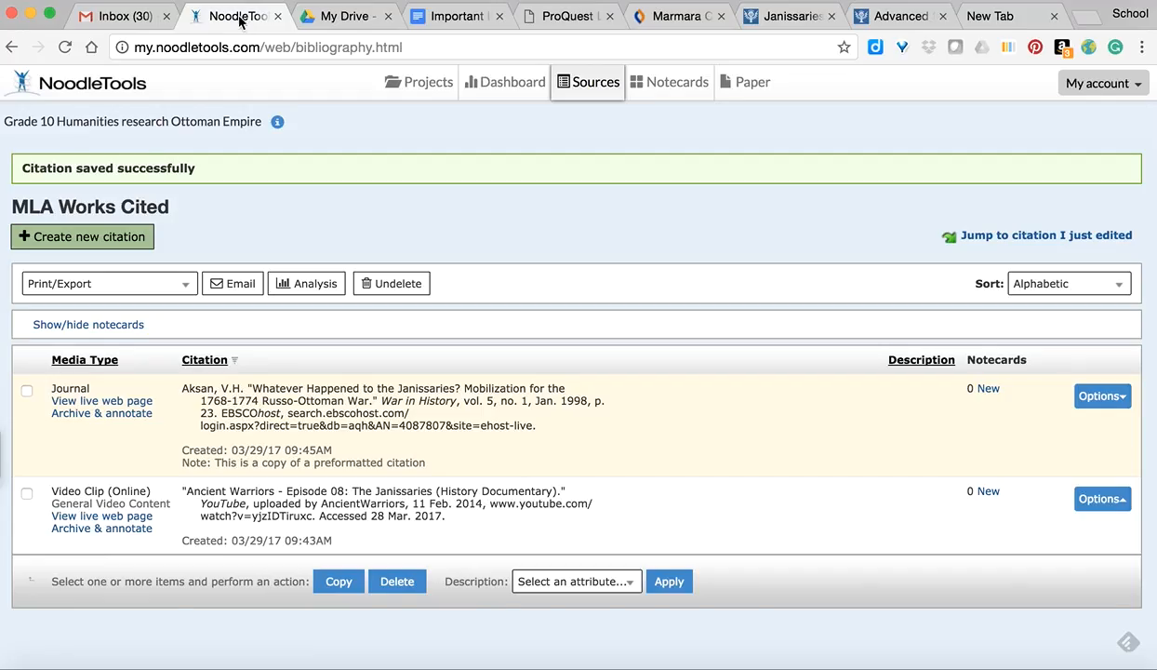
left_click(72, 235)
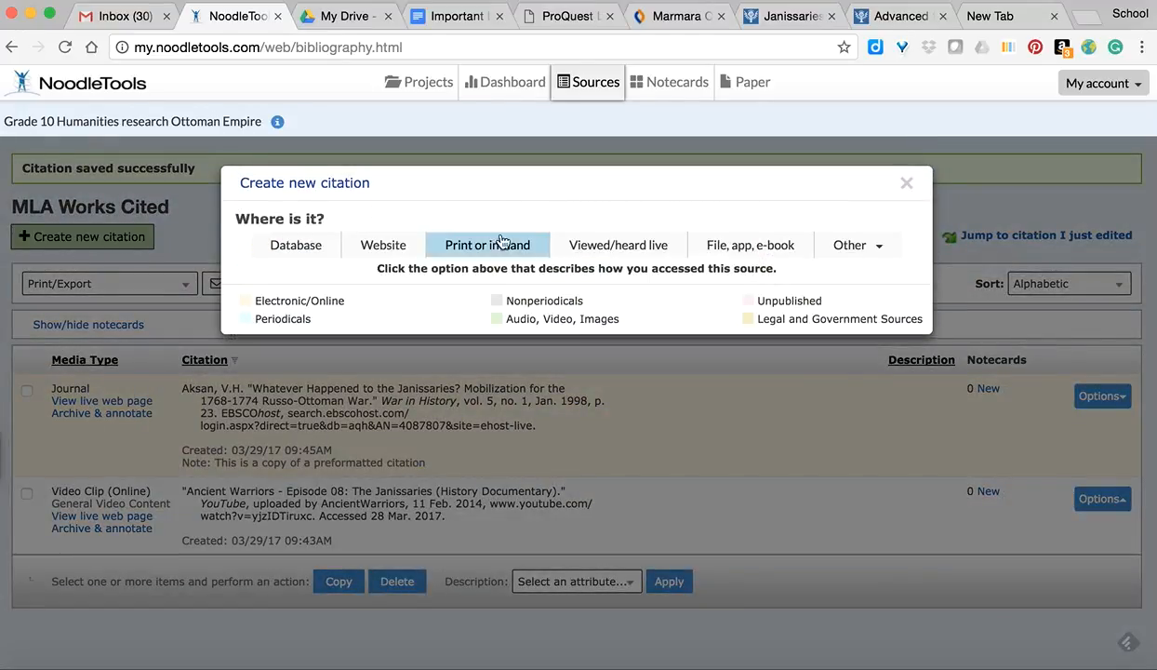
left_click(646, 250)
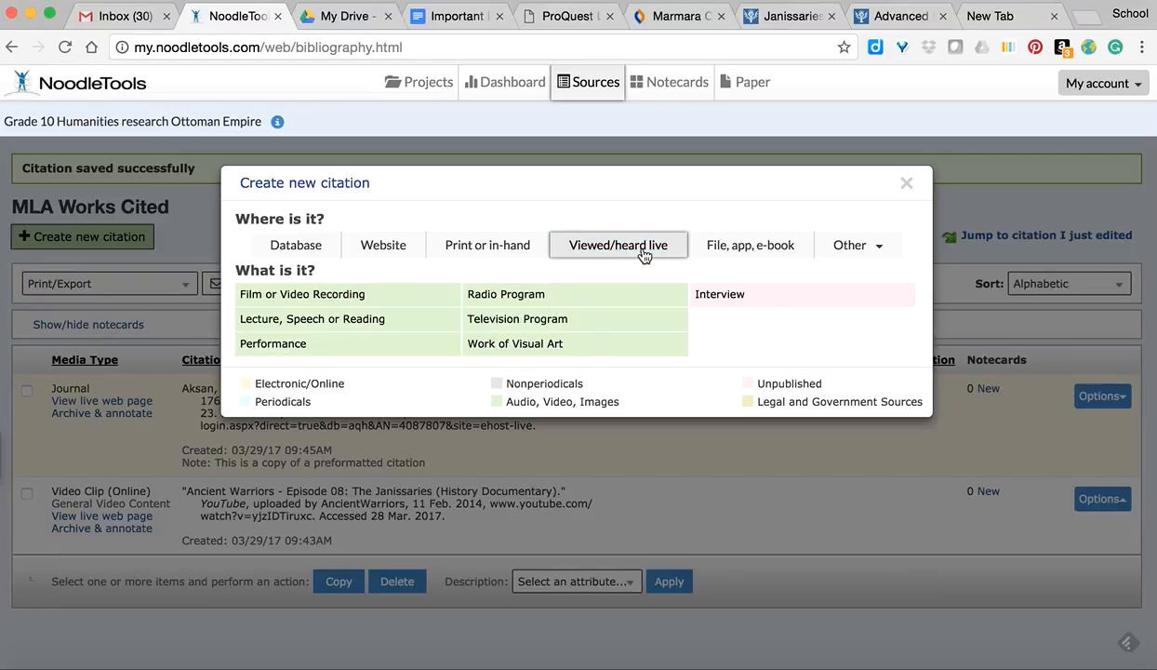
left_click(538, 348)
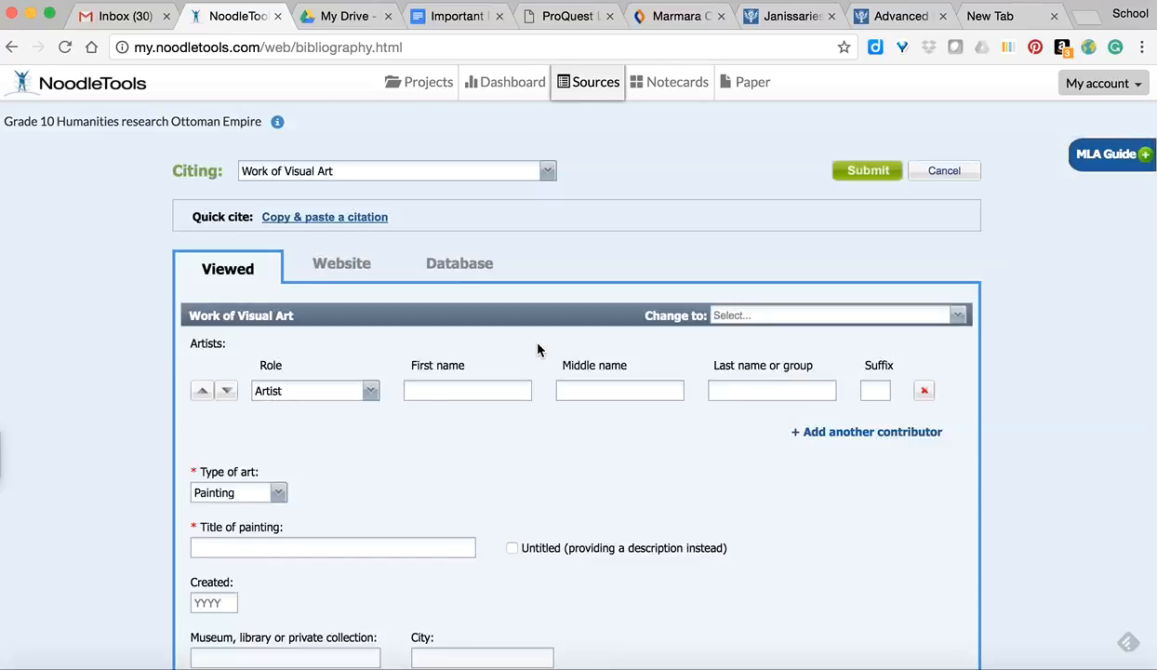
left_click(298, 217)
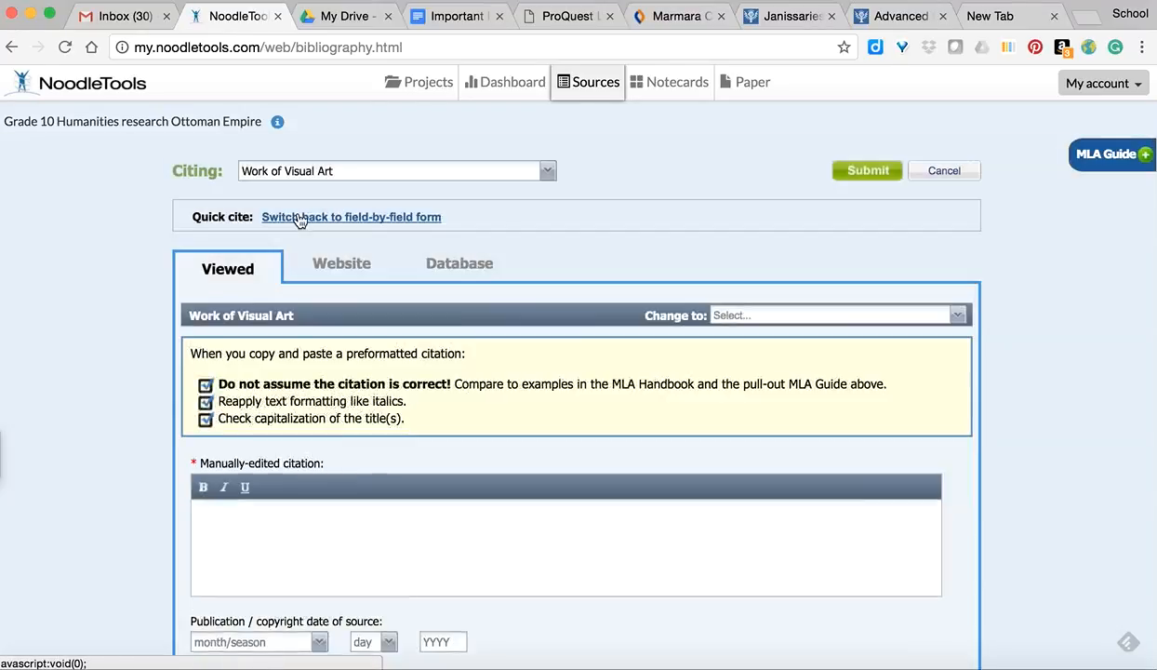
- Paste the copied ImageQuest entry as the manually edited citation and submit it
left_click(210, 515)
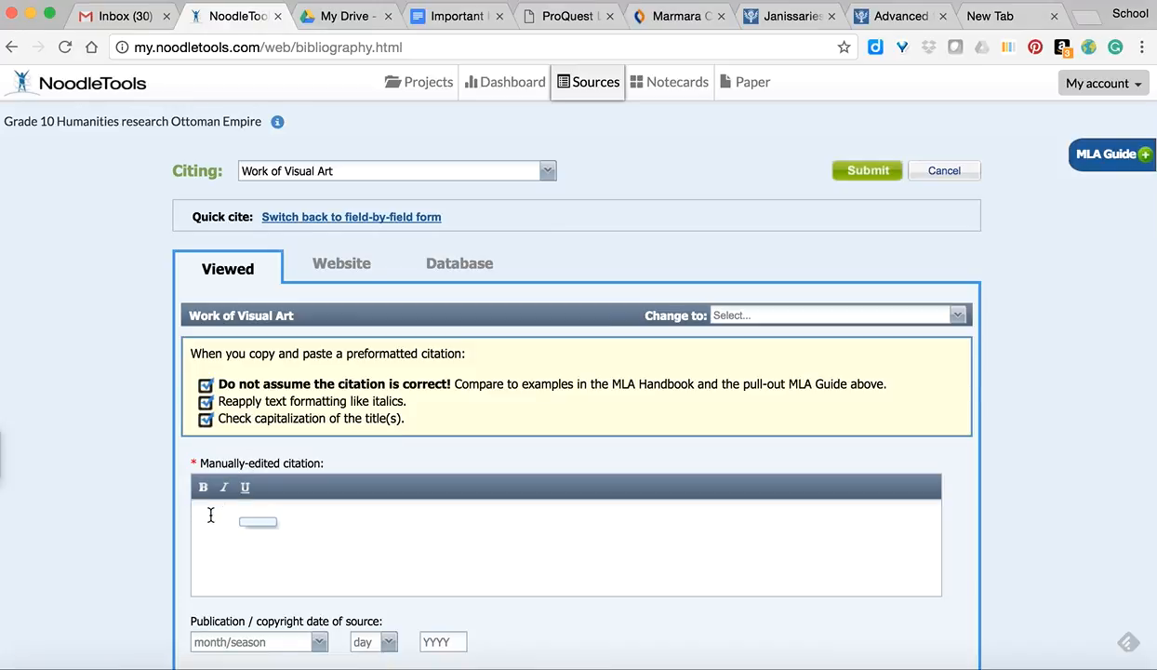
key("ctrl+v")
scroll(503, 575, "down", 3)
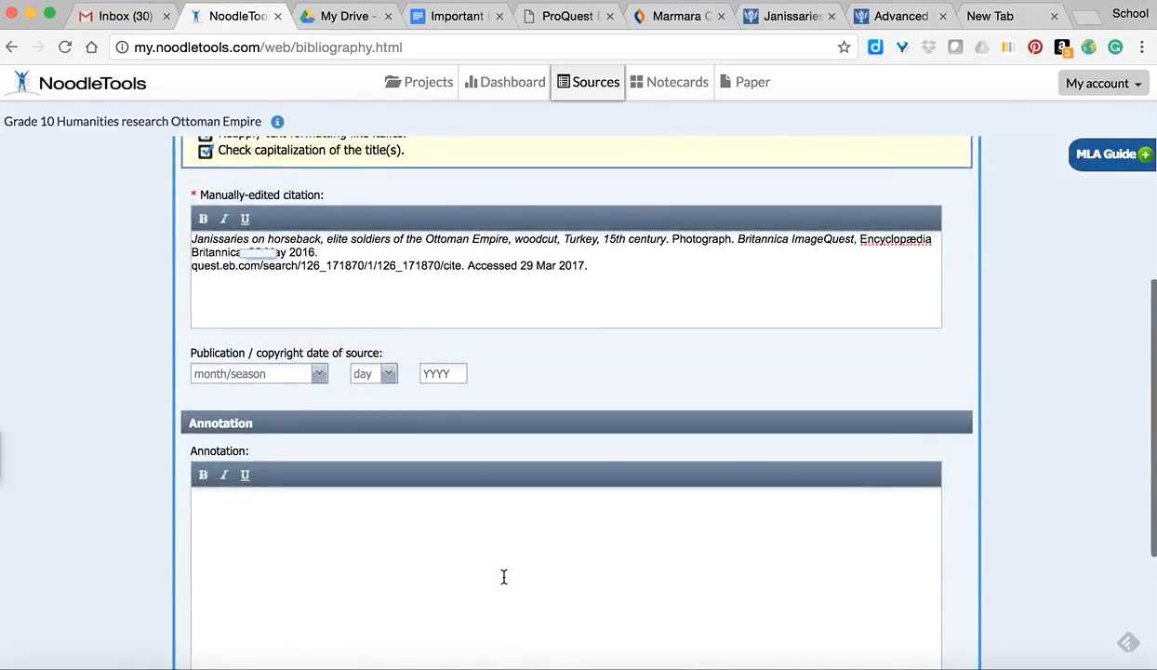
scroll(504, 576, "down", 3)
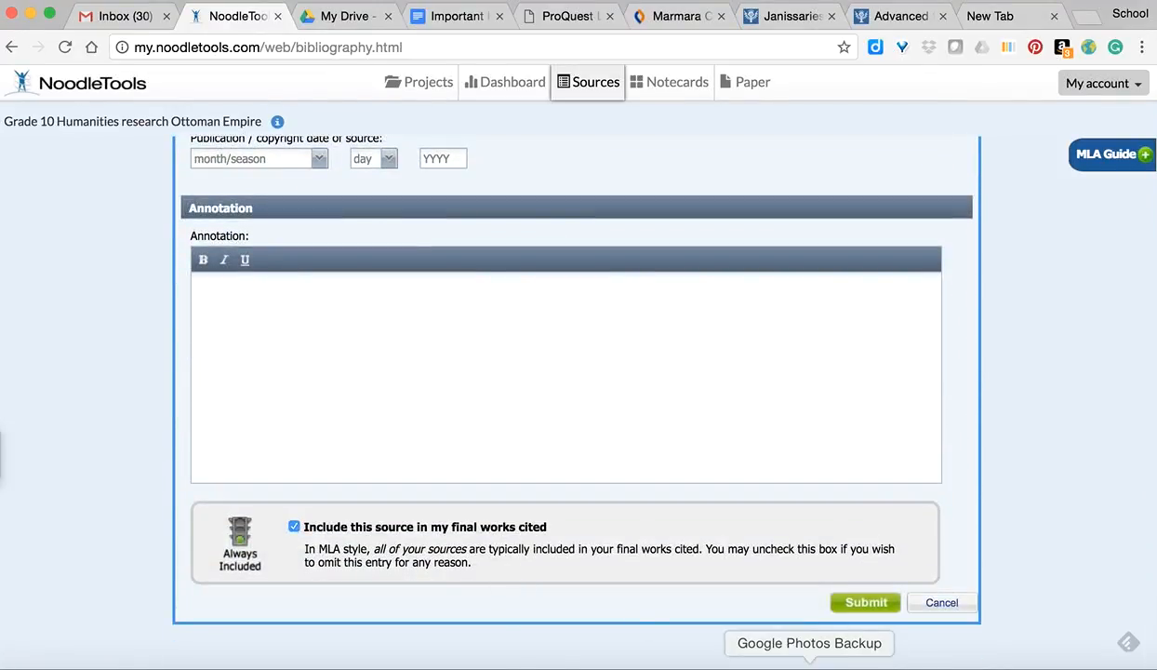
left_click(870, 604)
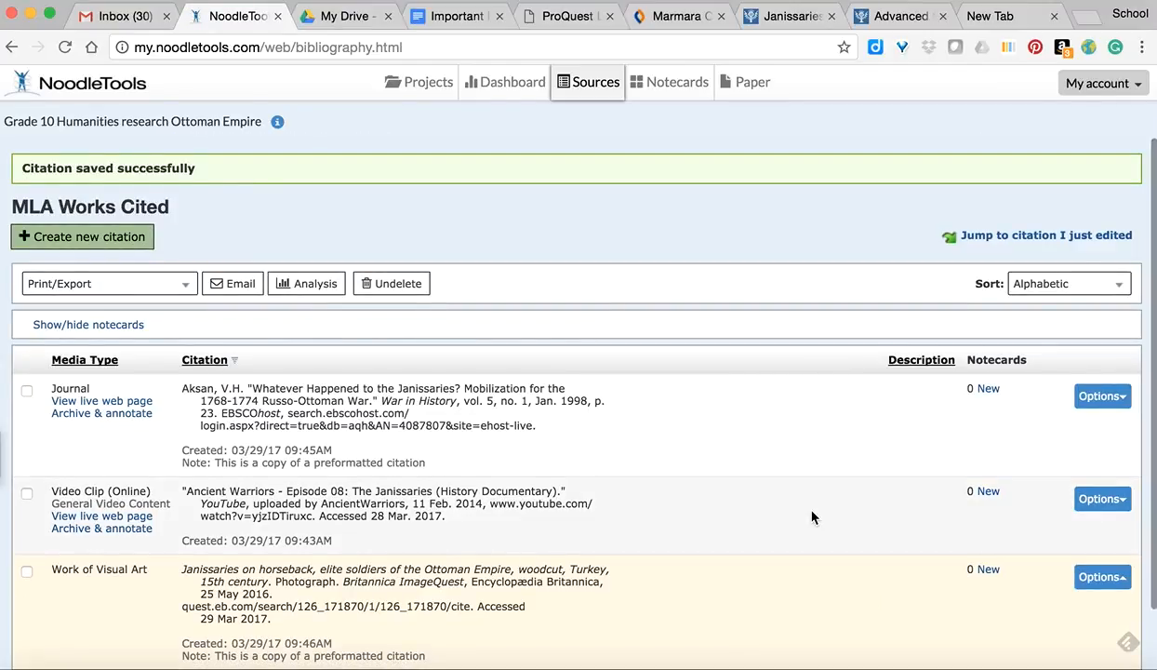
scroll(812, 518, "down", 2)
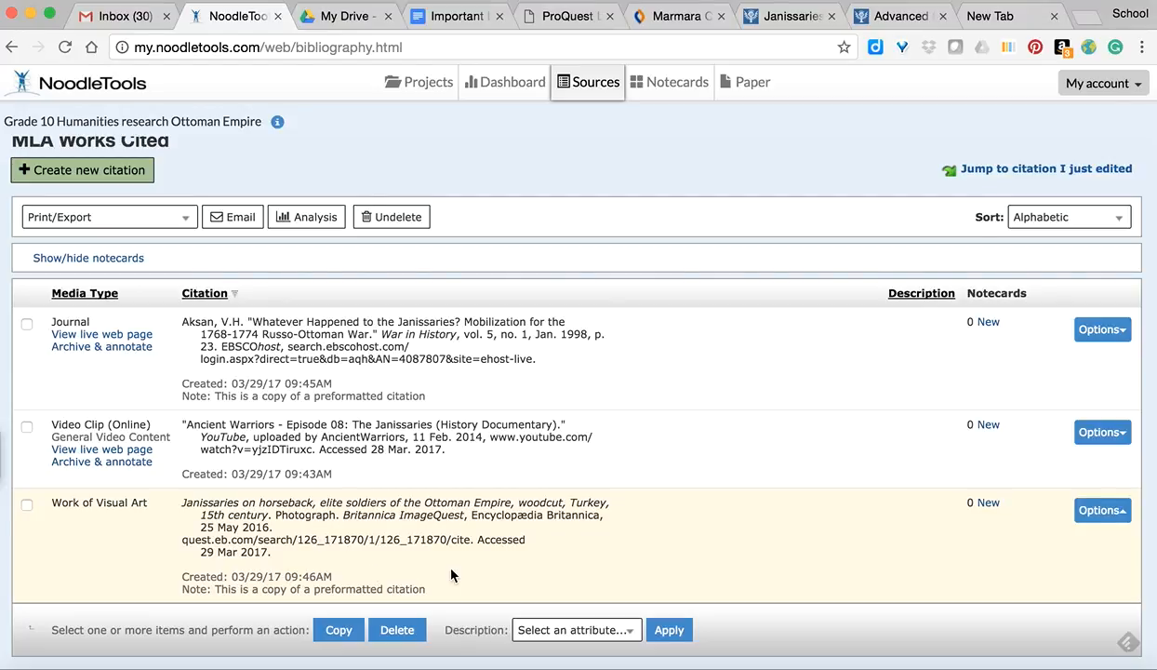
- Go back to the ImageQuest results for janissaries, look over the images and close that page
left_click(784, 17)
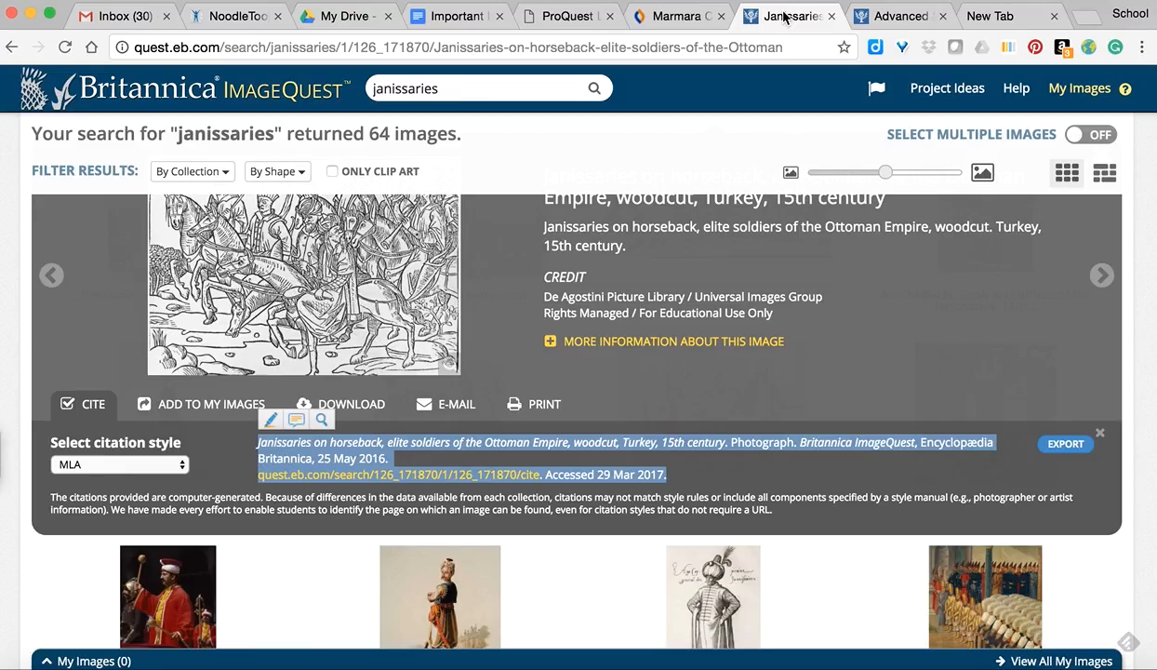
scroll(749, 165, "up", 5)
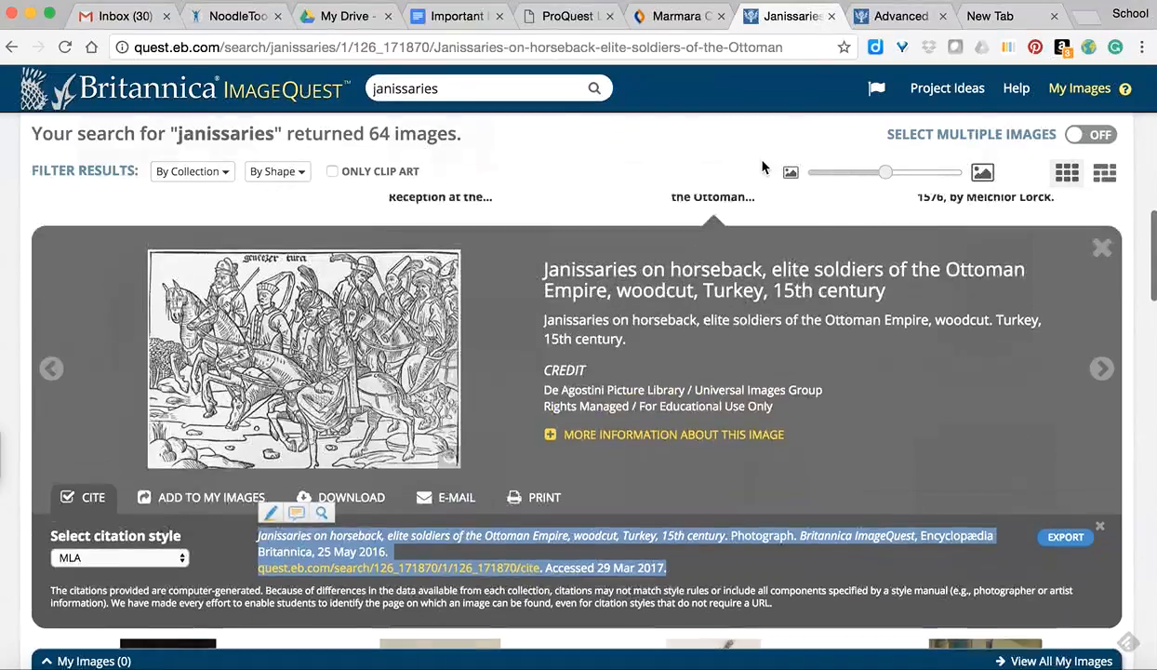
scroll(762, 167, "up", 10)
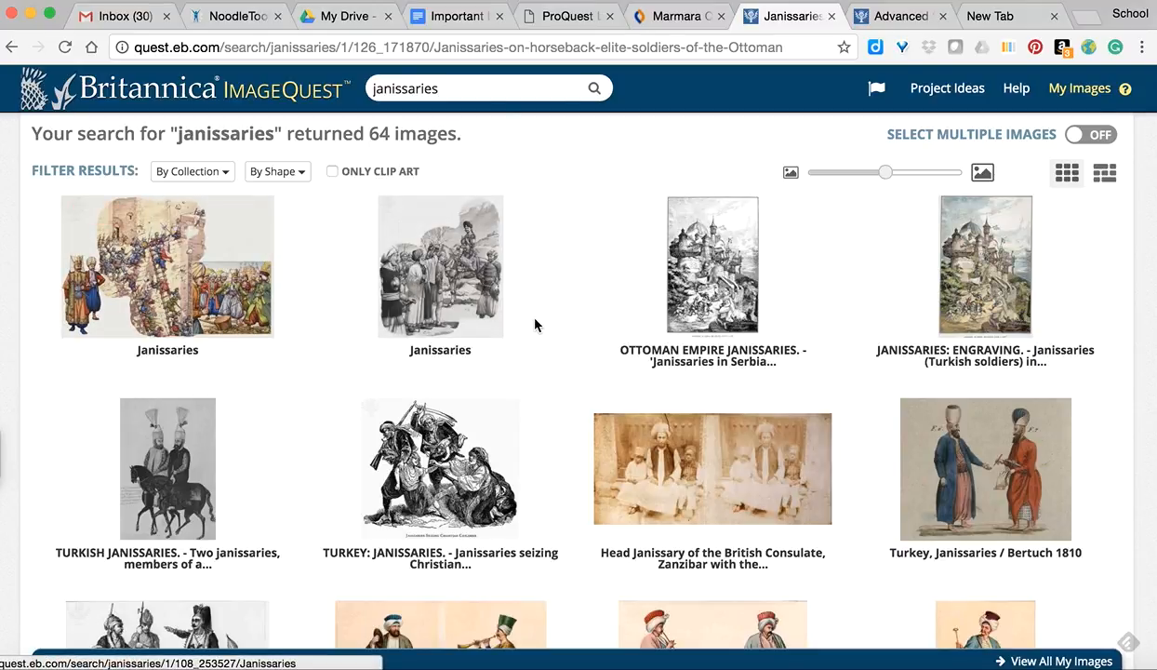
left_click(831, 16)
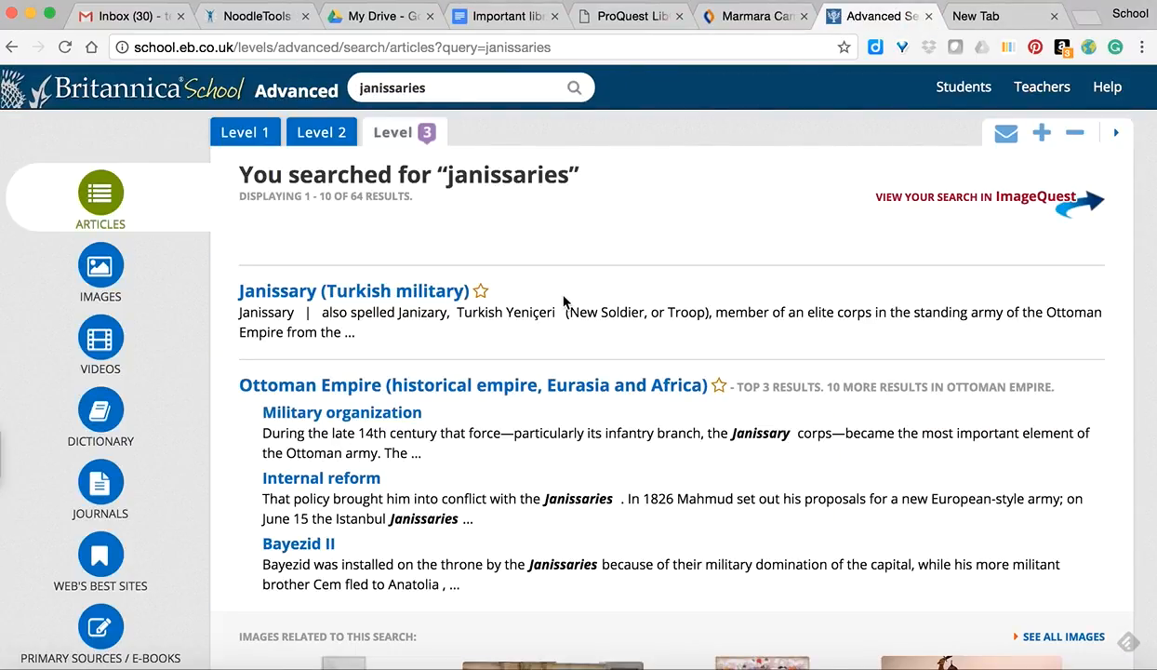
- Open the "Janissary (Turkish military)" article on Britannica School and copy its MLA citation
left_click(380, 296)
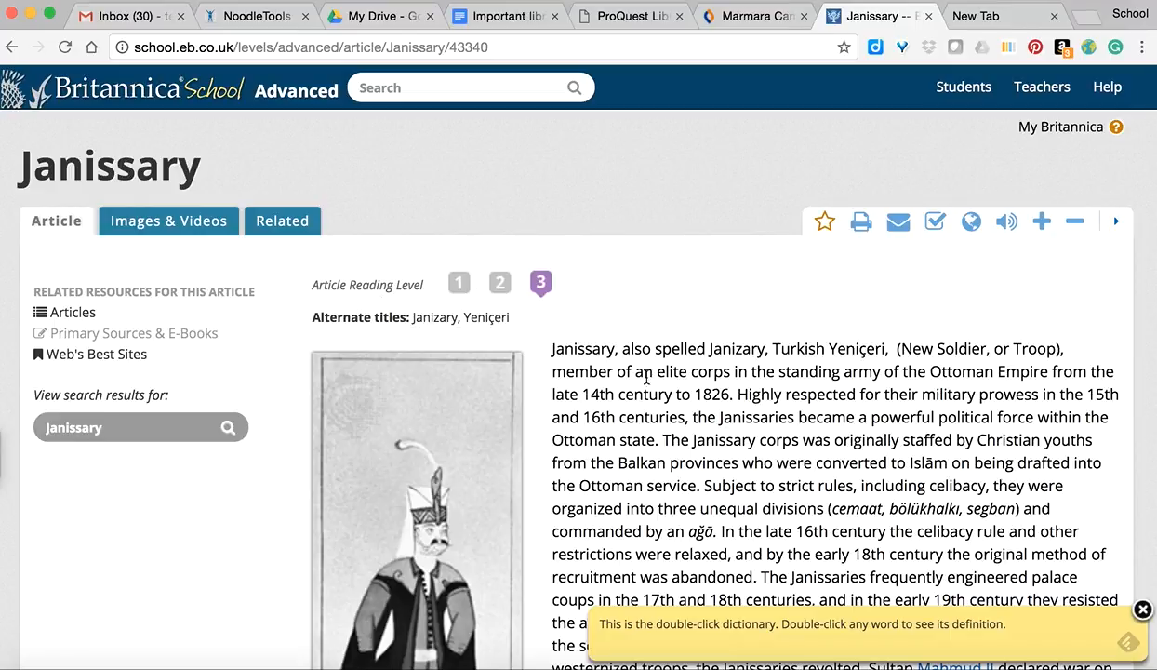
scroll(678, 456, "down", 5)
scroll(680, 461, "down", 3)
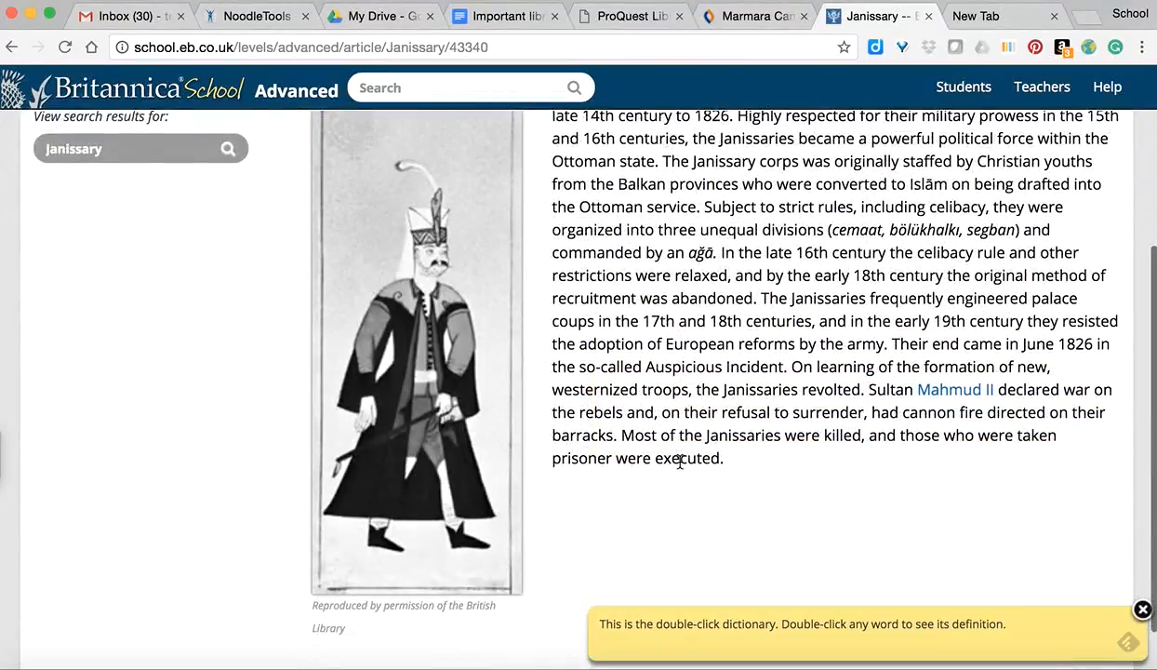
scroll(680, 461, "up", 8)
scroll(680, 461, "down", 3)
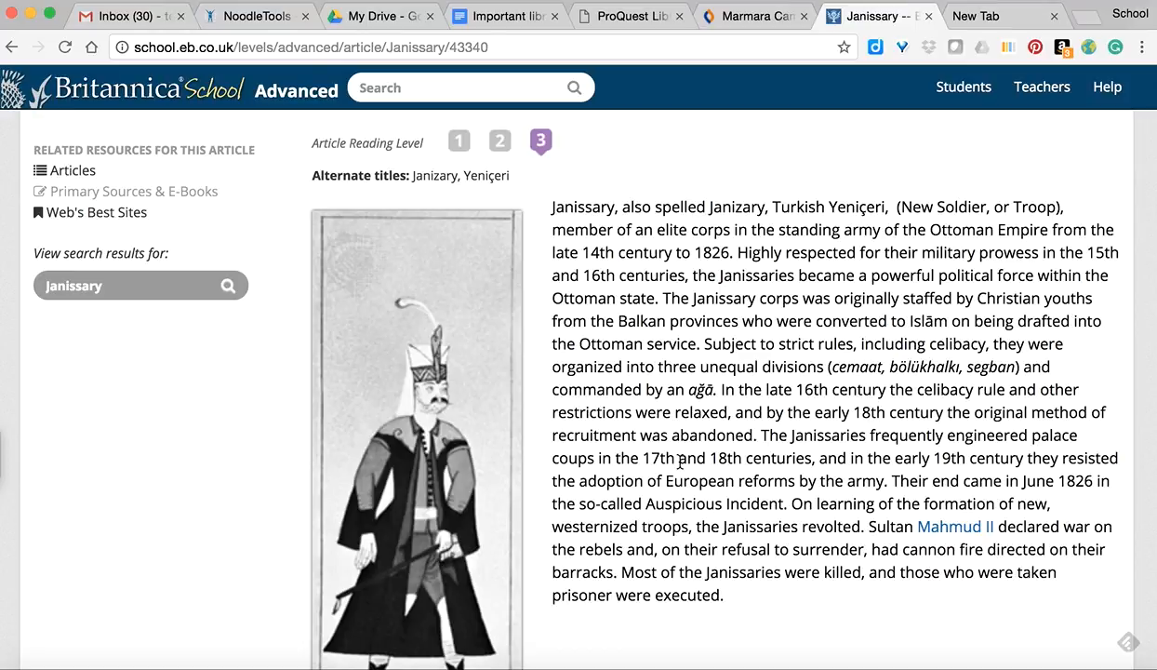
scroll(681, 460, "up", 3)
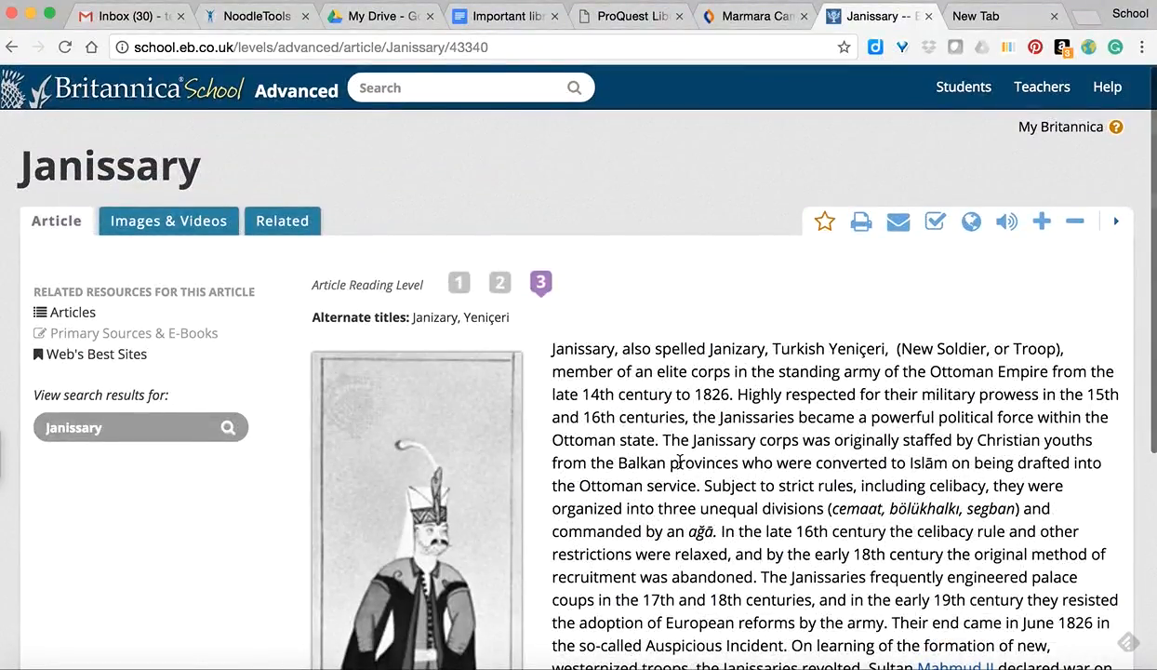
left_click(932, 230)
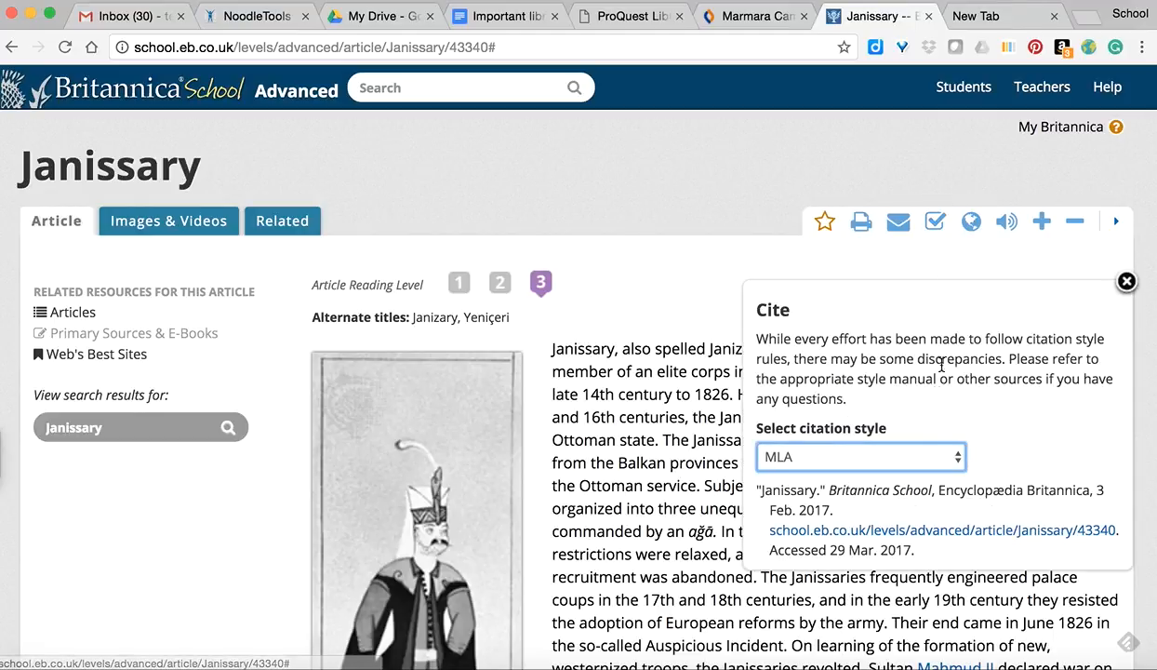
mouse_move(915, 548)
left_mouse_down()
mouse_move(769, 547)
mouse_move(747, 489)
mouse_move(750, 498)
left_mouse_up()
key("super+c")
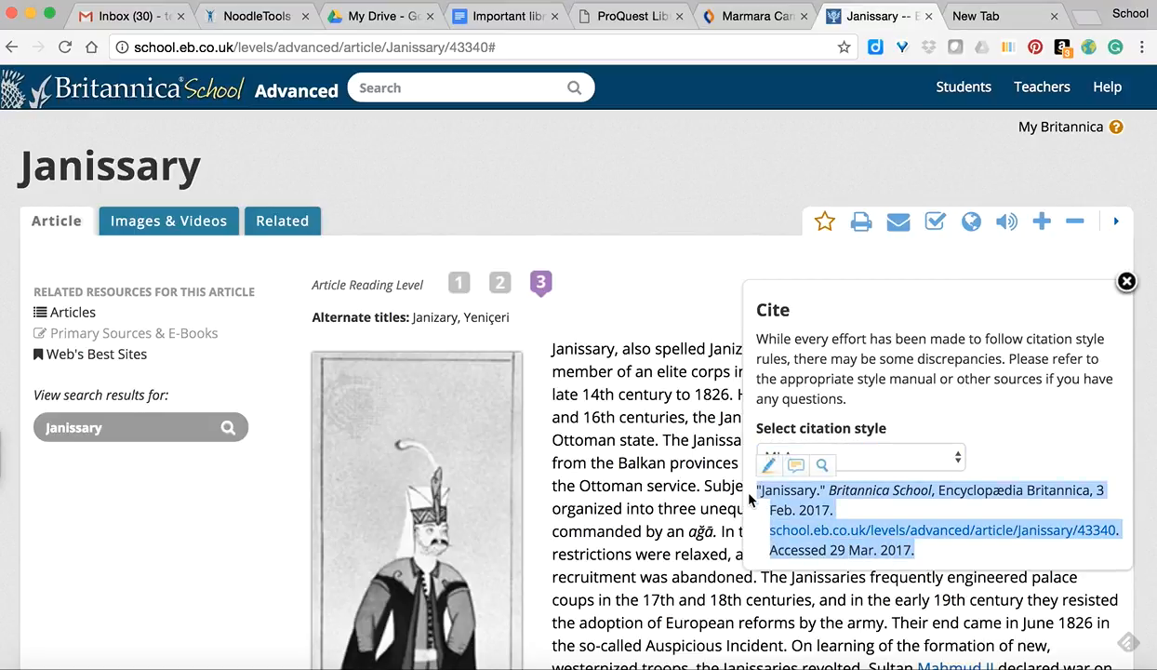
- Start a new NoodleTools citation for a print or in-hand Reprinted Article of the Book type, and switch the form to copying and pasting a citation
left_click(264, 17)
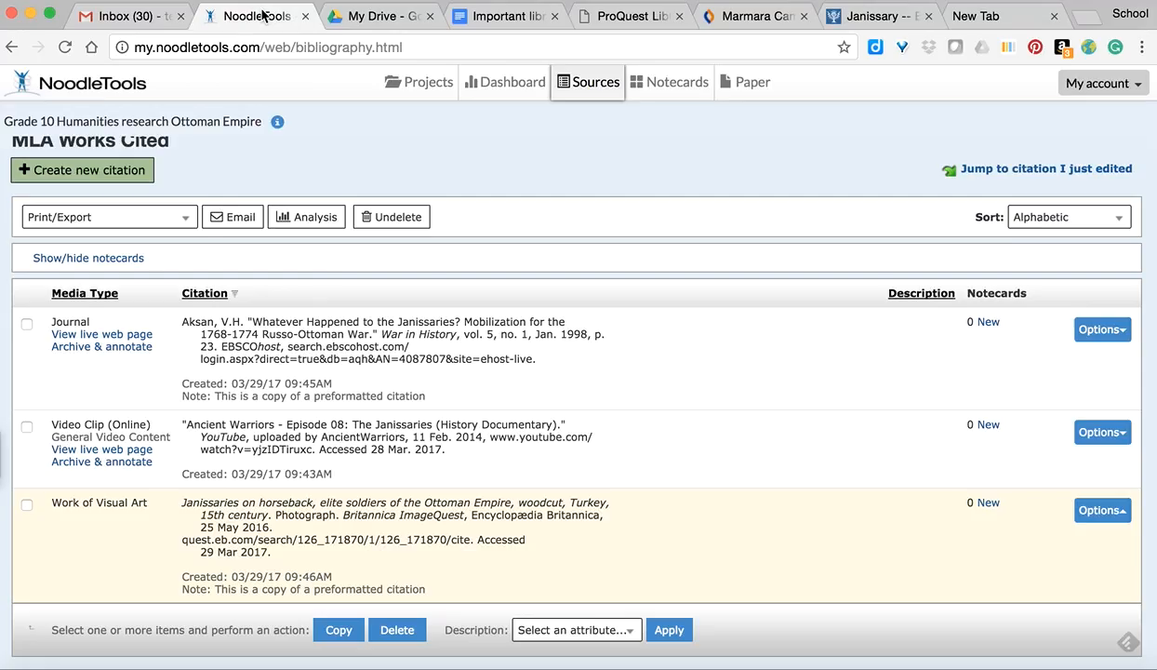
left_click(105, 168)
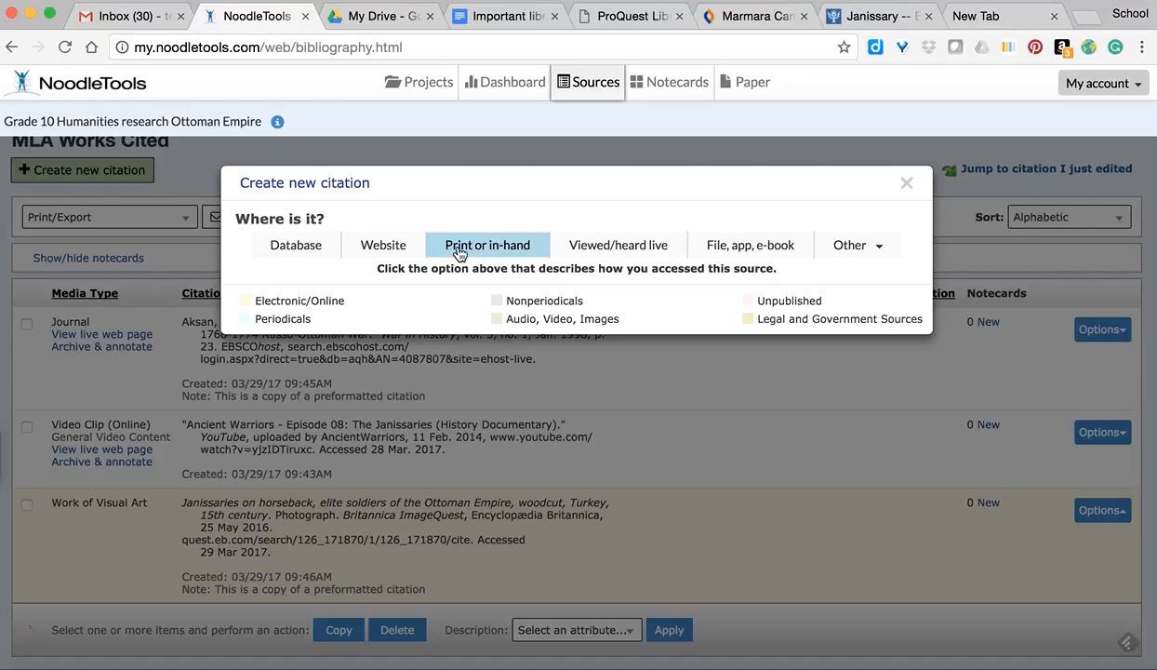
left_click(459, 249)
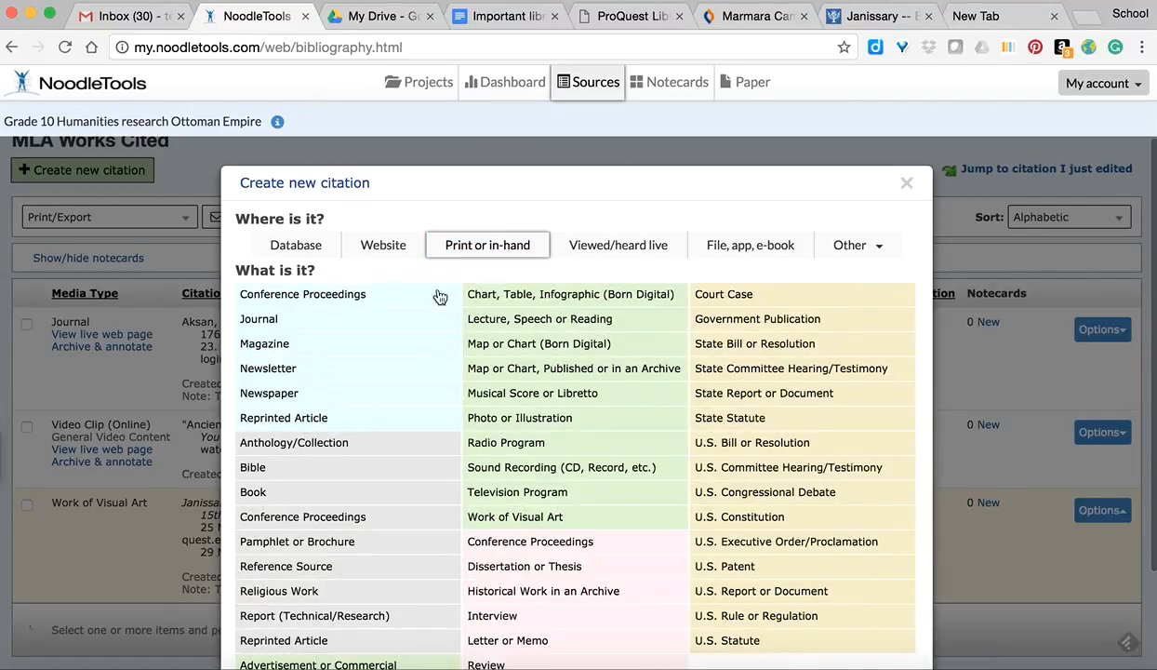
scroll(436, 536, "down", 3)
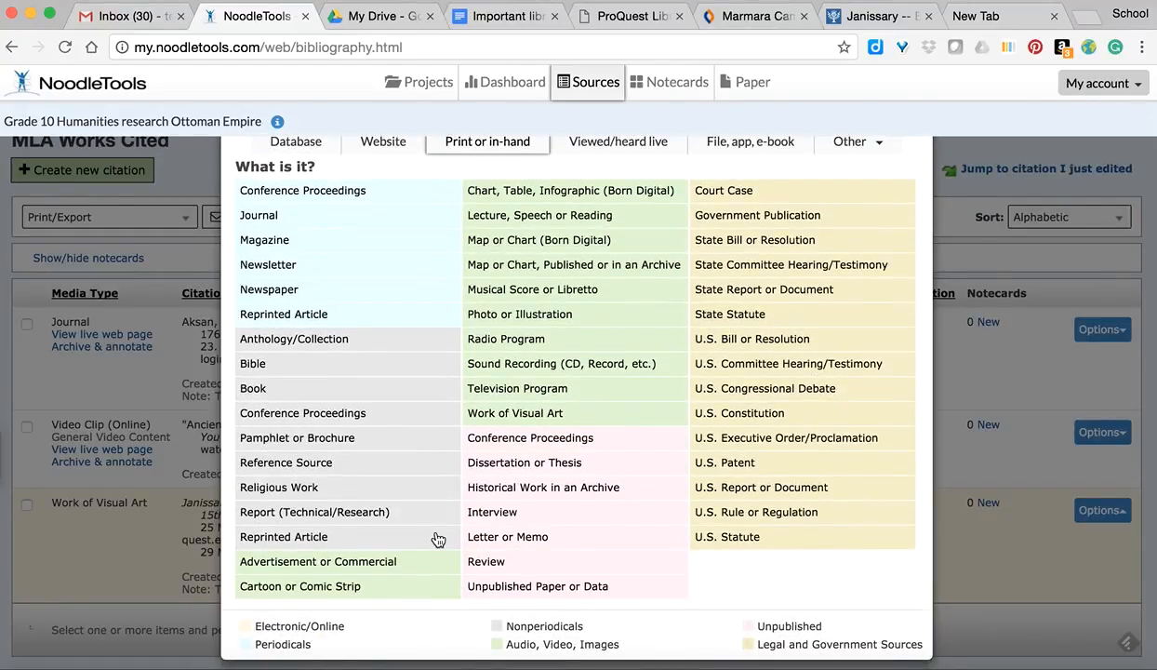
scroll(437, 539, "up", 1)
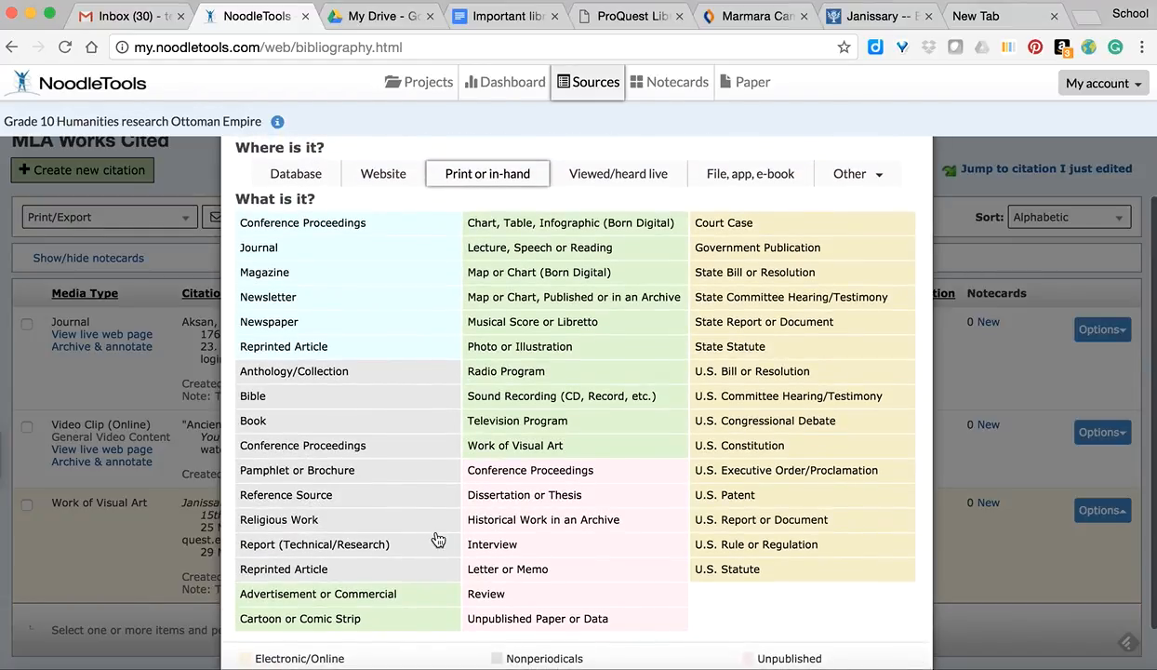
scroll(438, 540, "down", 1)
scroll(438, 539, "down", 1)
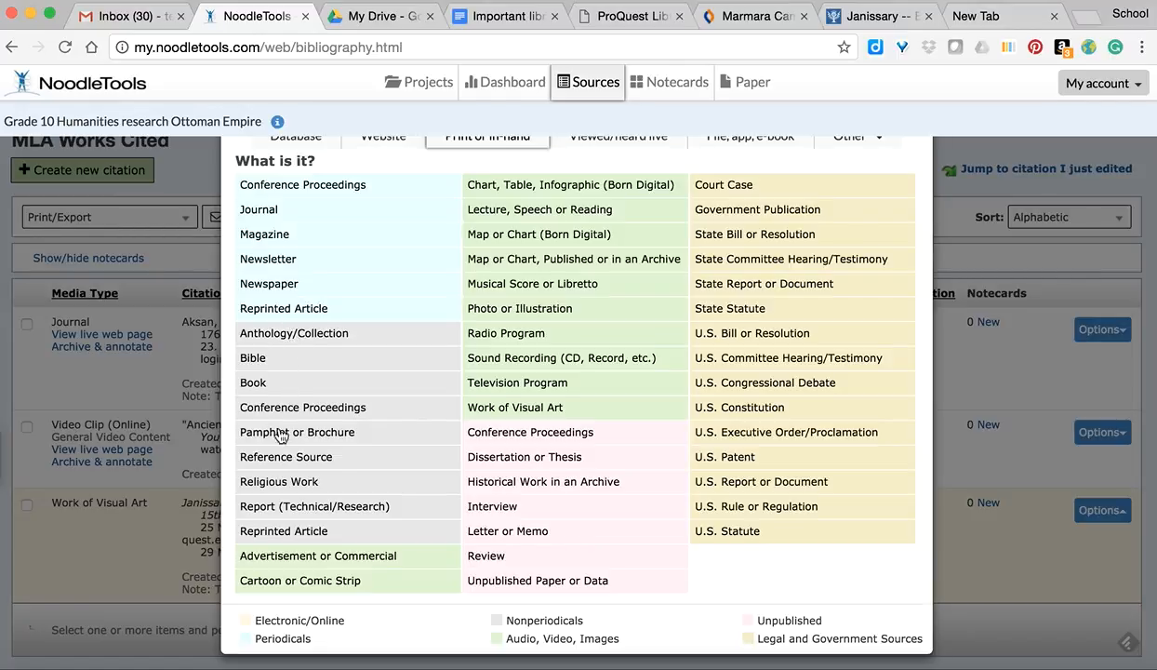
left_click(265, 536)
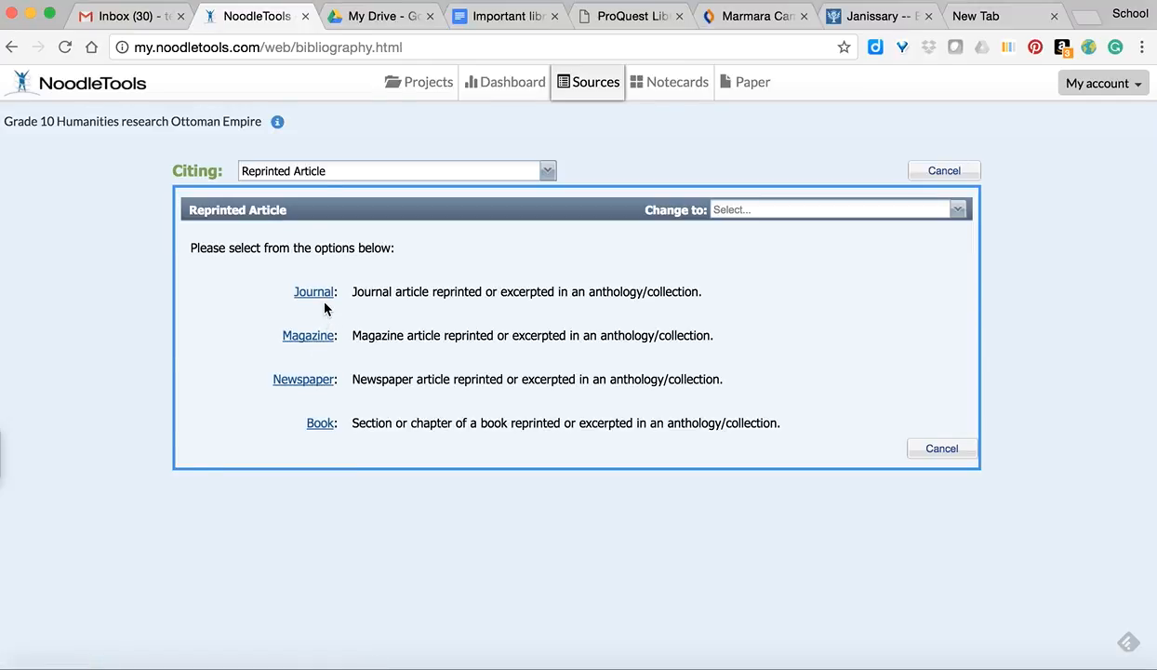
left_click(321, 426)
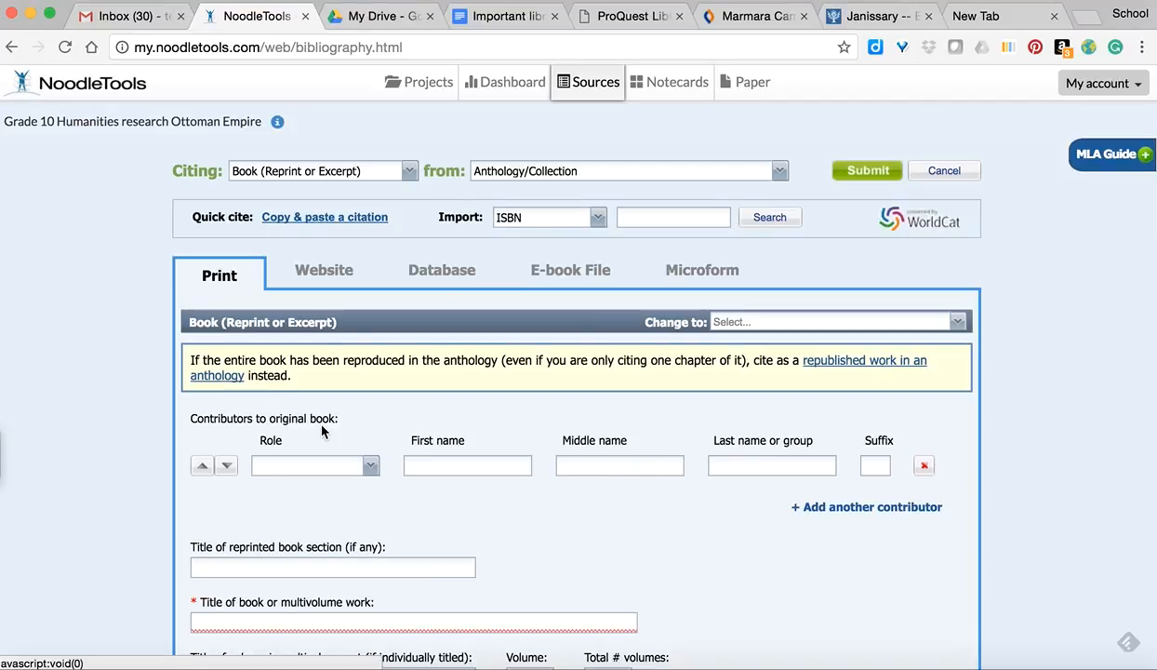
left_click(318, 220)
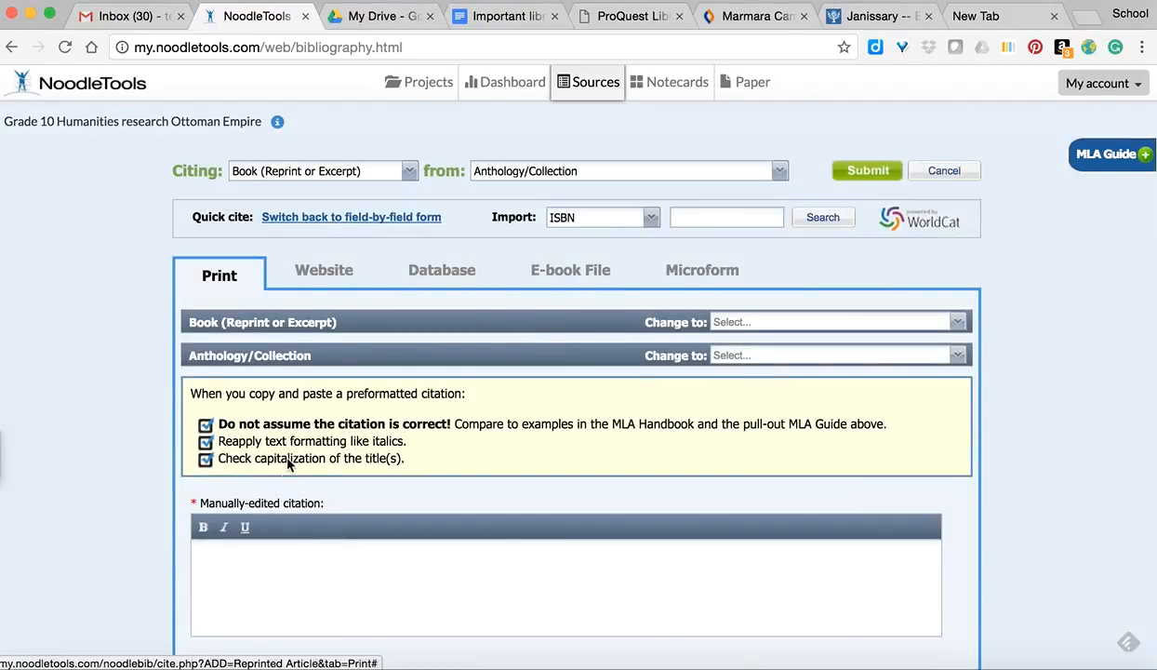
- Paste the copied Britannica School "Janissary" entry as the manually edited citation and submit it
left_click(237, 572)
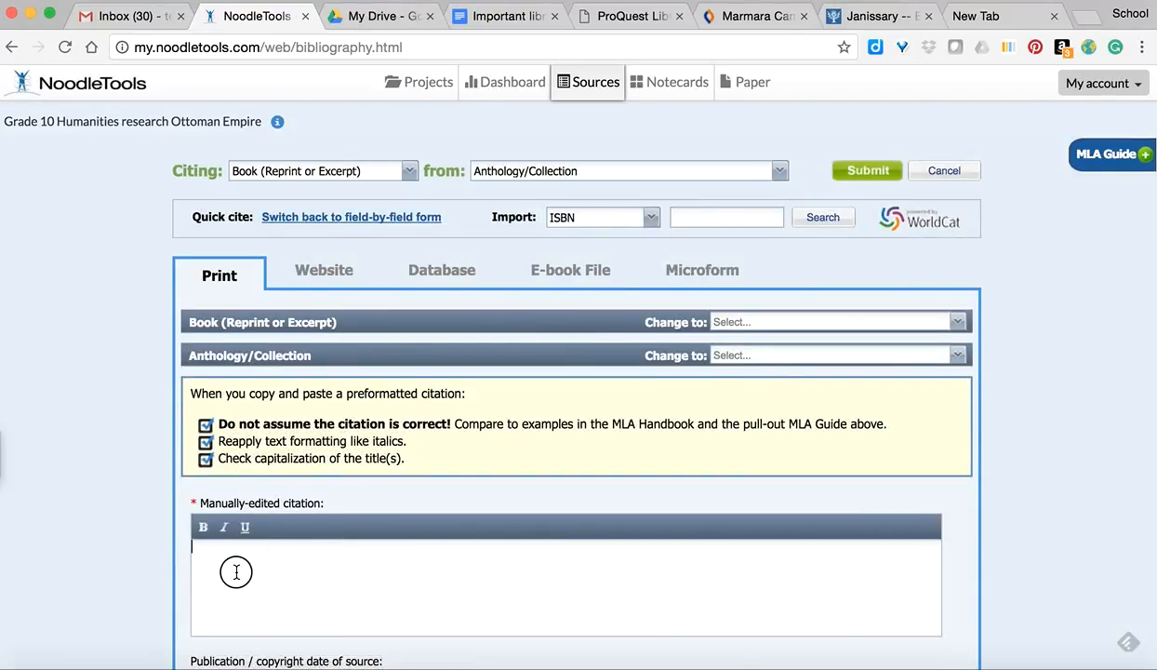
key("super+v")
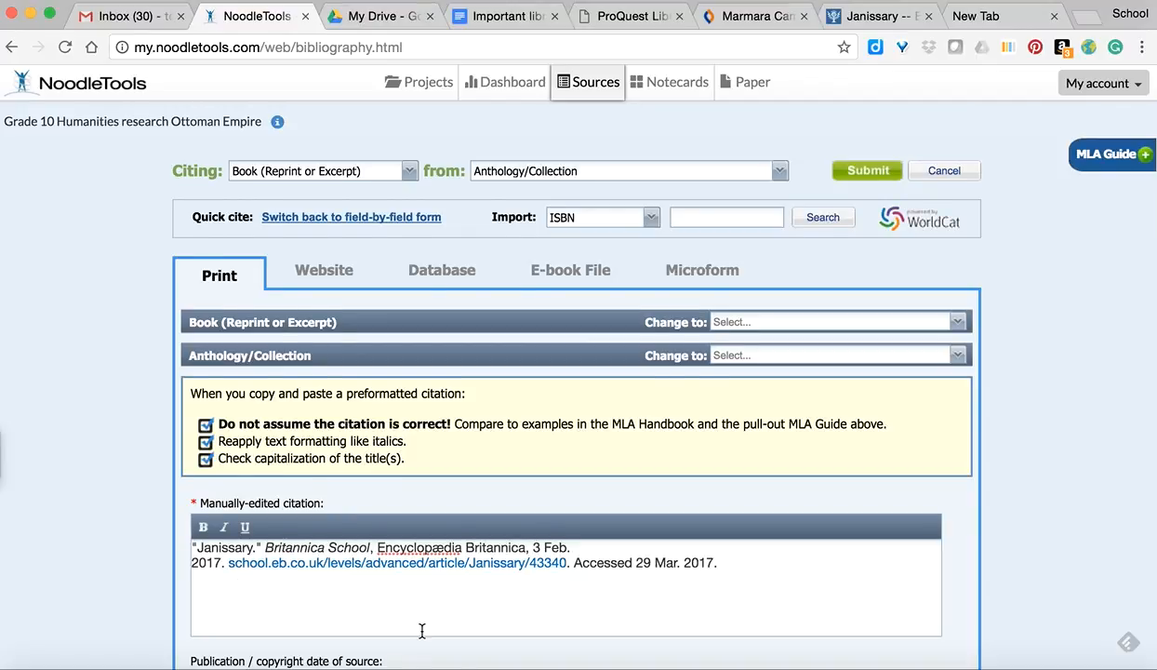
scroll(422, 627, "down", 4)
scroll(421, 631, "down", 5)
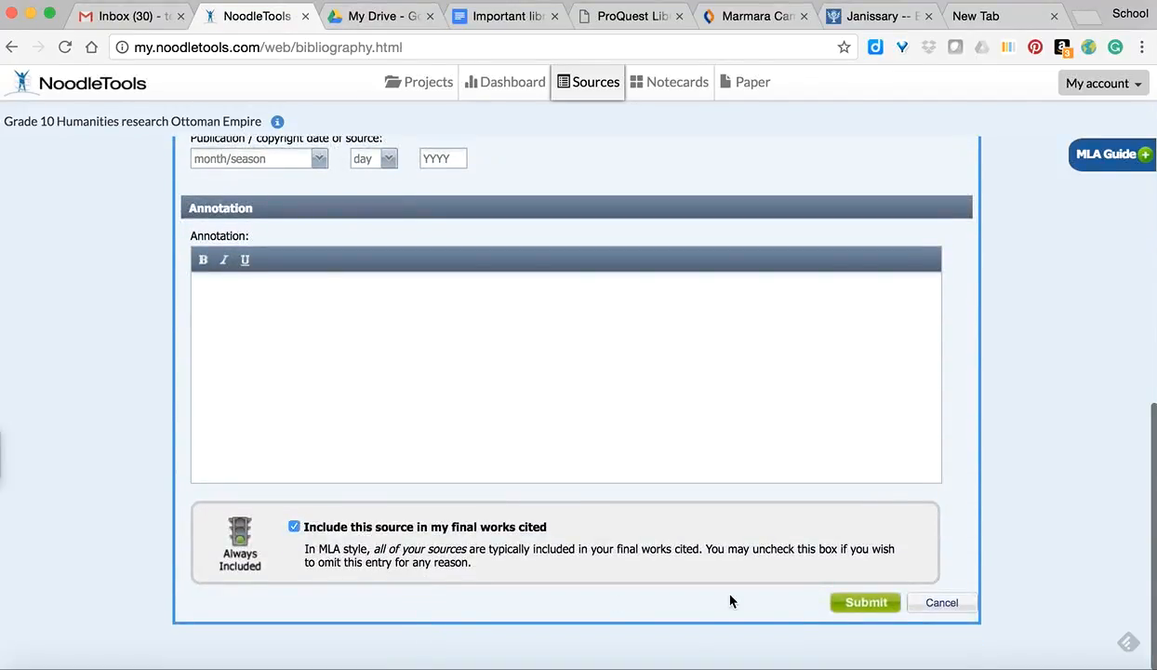
left_click(866, 603)
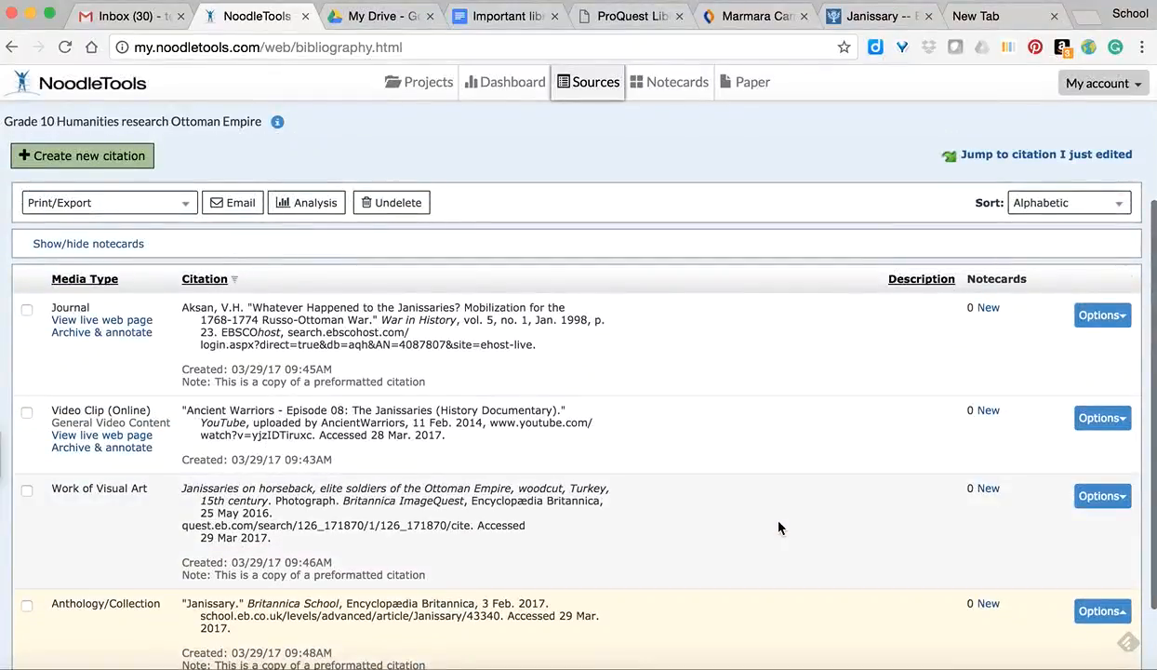
- Export the finished works cited list to Word and open the downloaded document
scroll(782, 528, "down", 1)
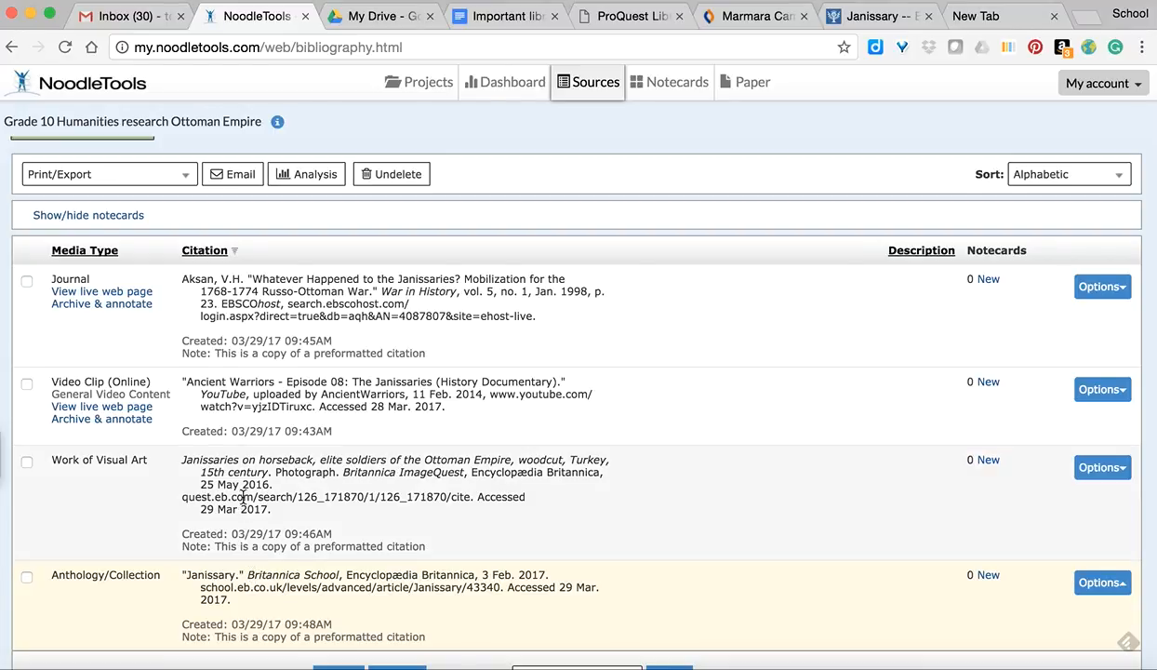
scroll(243, 497, "down", 1)
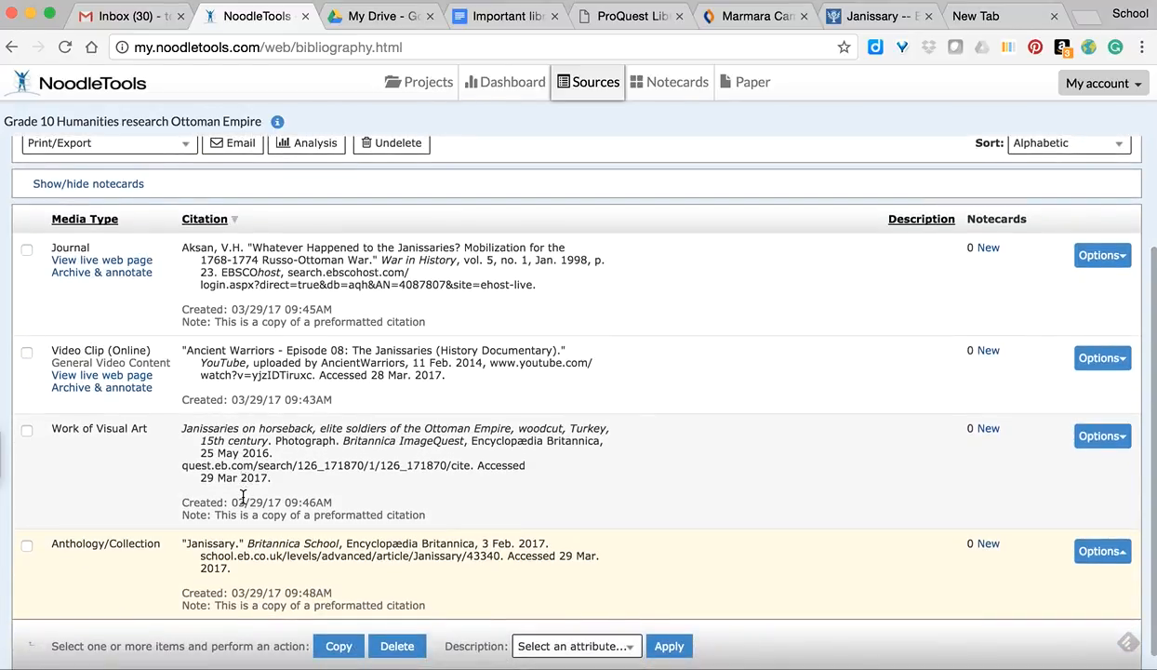
scroll(243, 496, "up", 1)
scroll(244, 497, "up", 1)
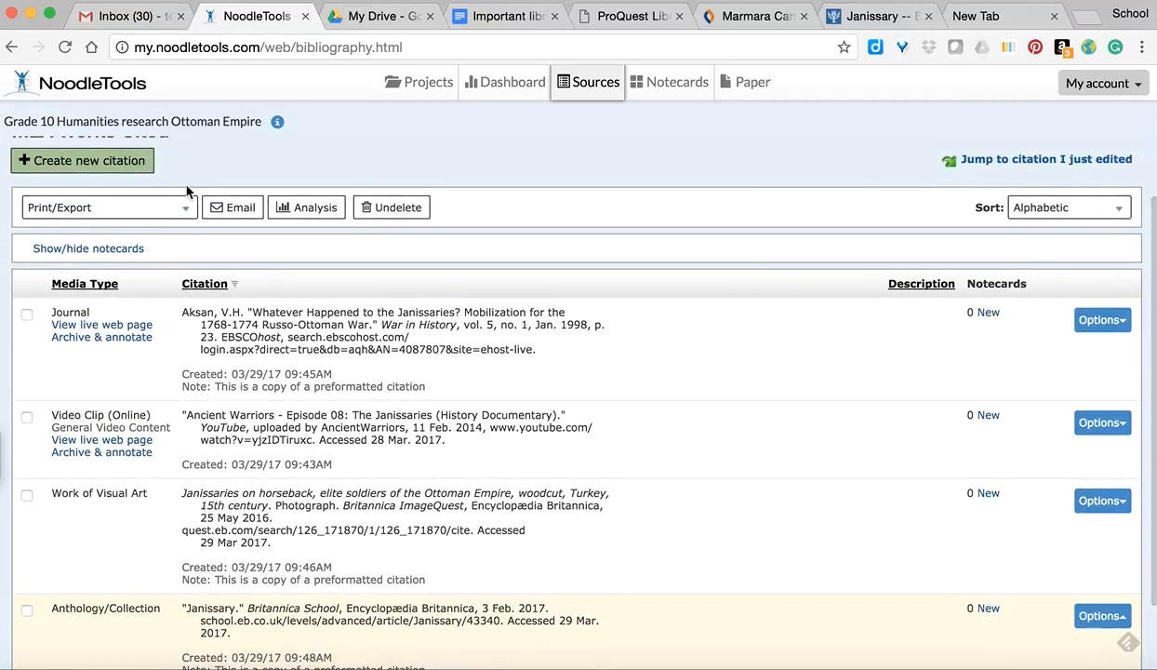
left_click(187, 209)
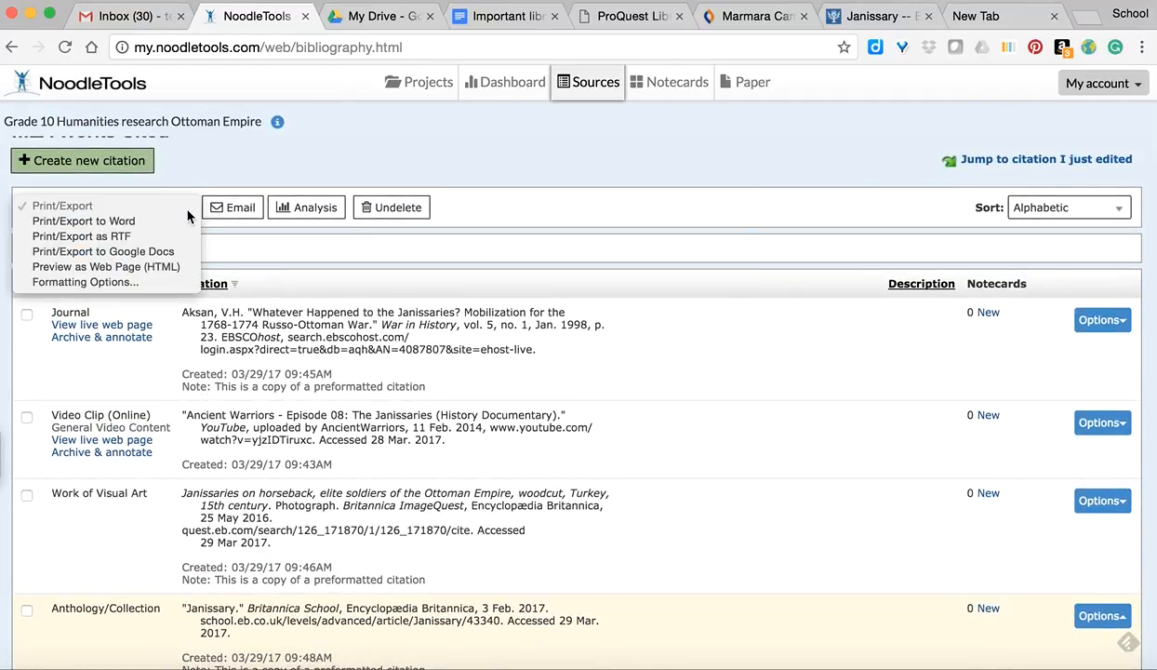
left_click(133, 223)
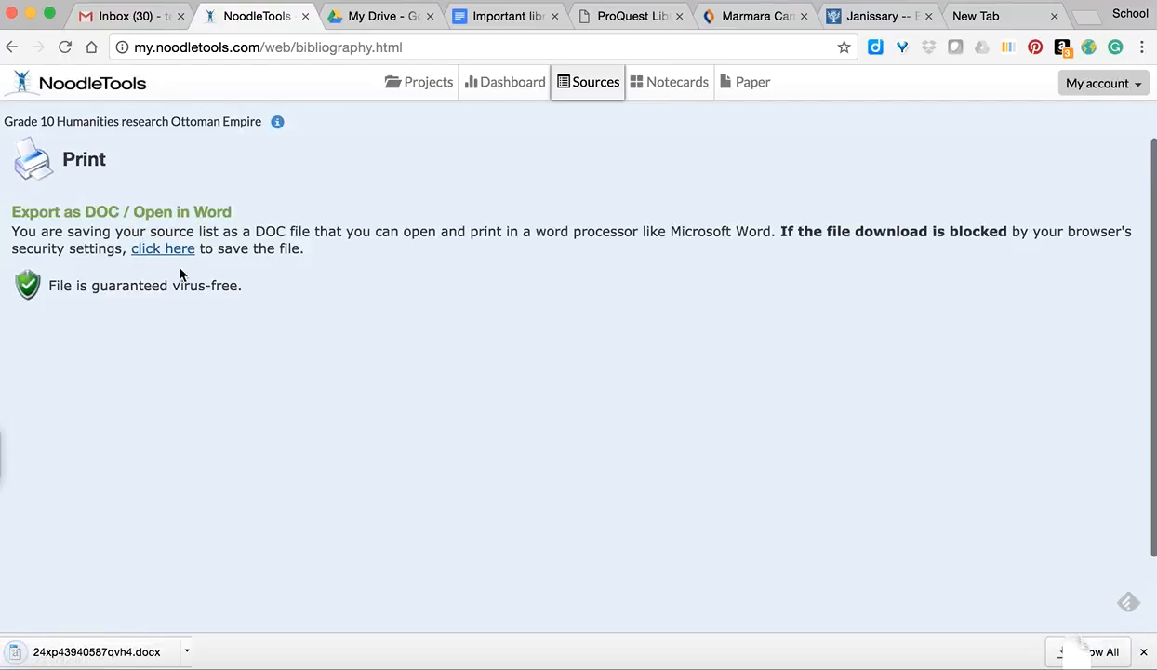
left_click(109, 656)
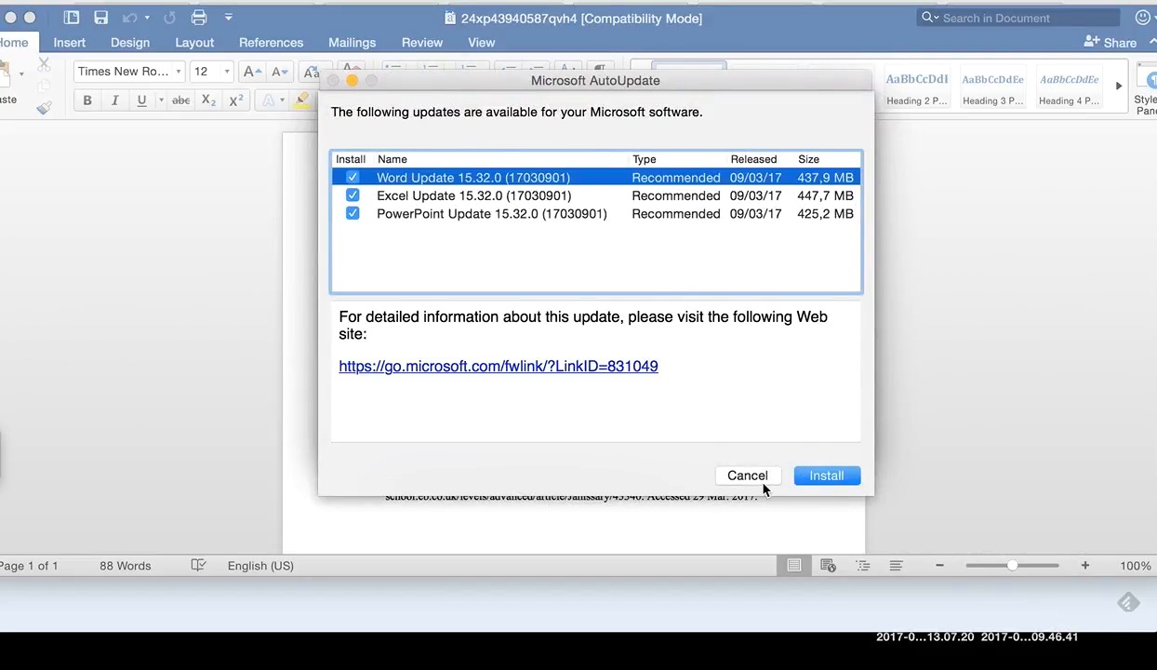
- Dismiss the Microsoft AutoUpdate windows without installing anything and close the exported Word document
left_click(755, 478)
left_click(333, 82)
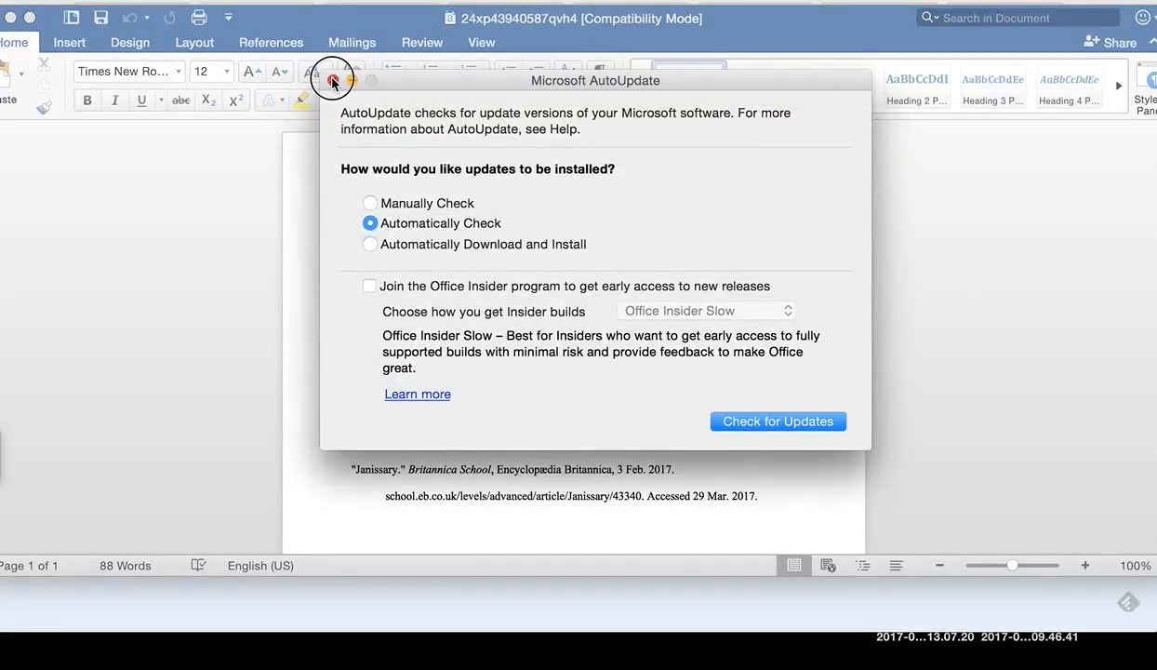
left_click(0, 22)
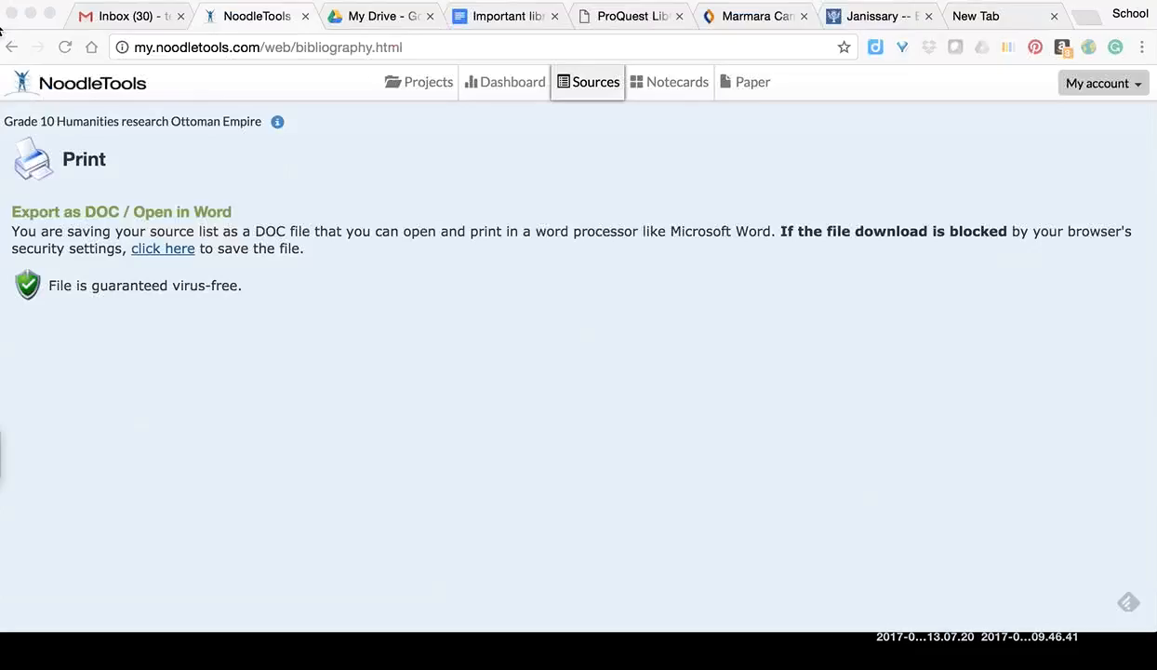
- Reopen the Grade 10 Humanities research Ottoman Empire project from the project list and look over its MLA works cited entries
left_click(431, 88)
left_click(430, 84)
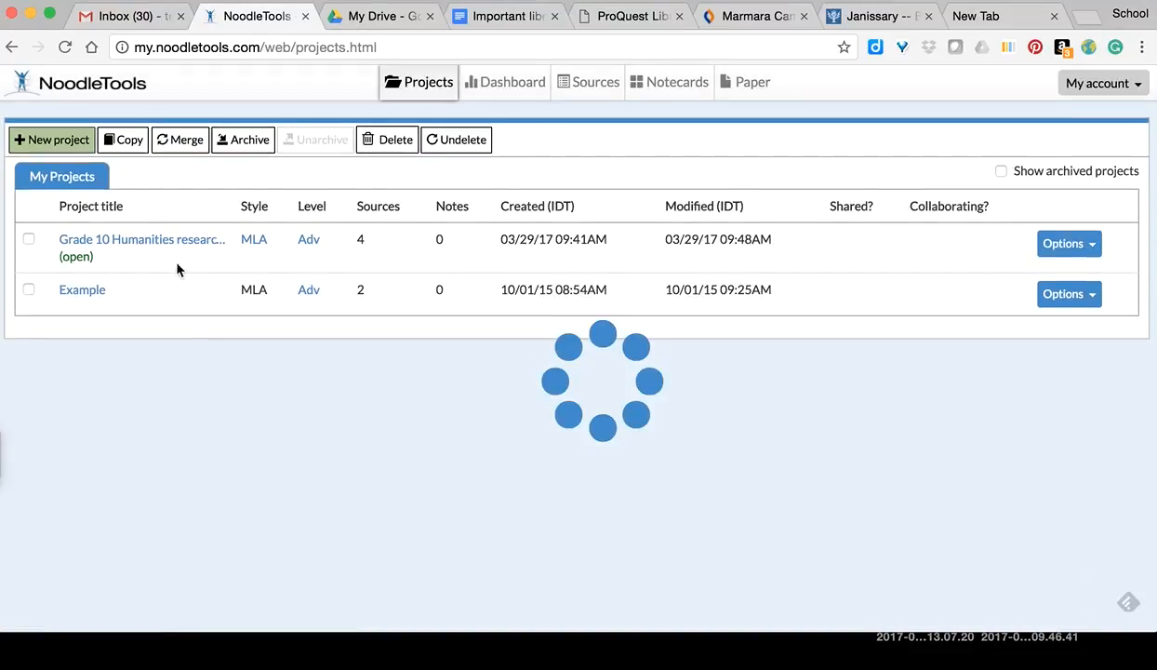
left_click(167, 244)
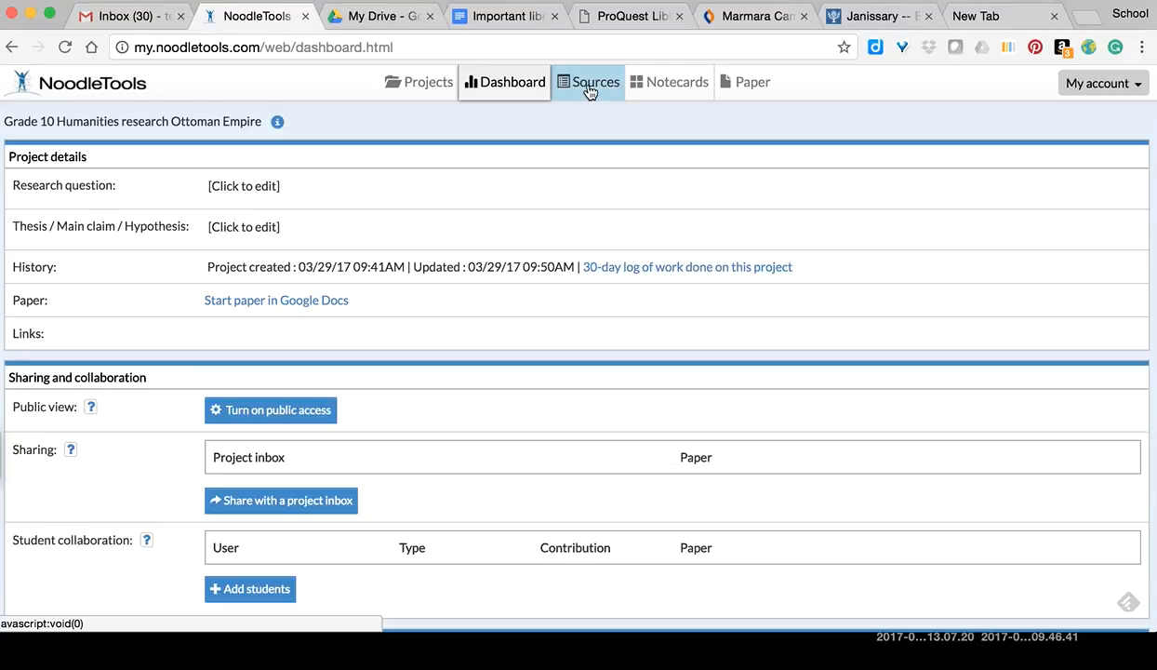
left_click(589, 90)
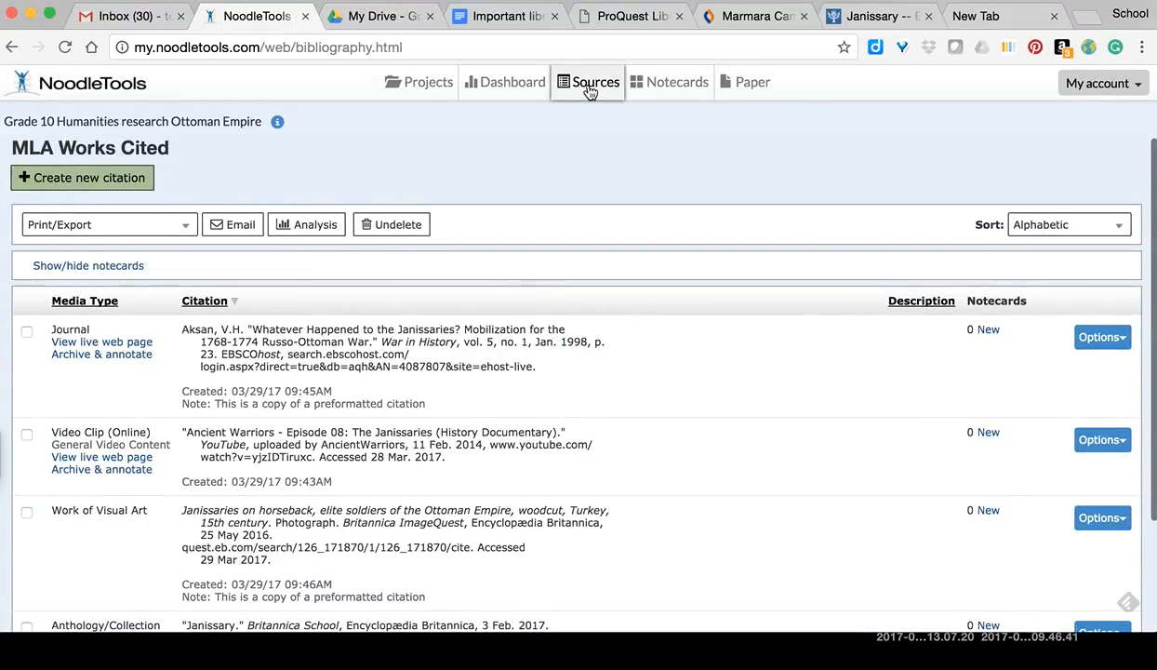
scroll(517, 372, "down", 3)
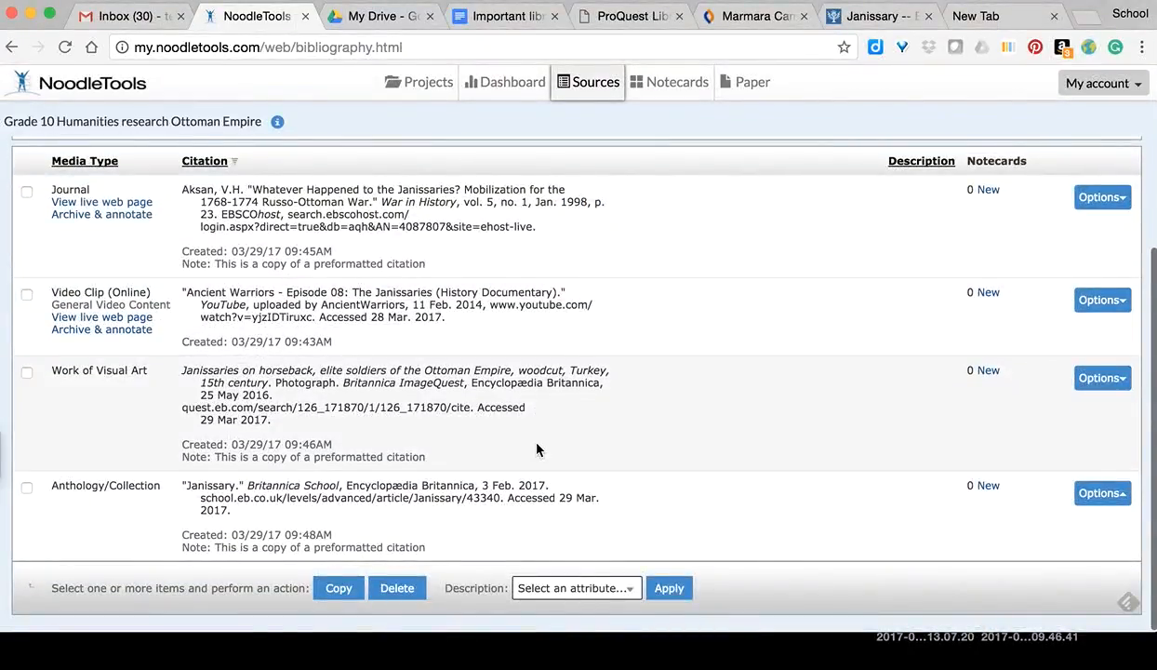
scroll(521, 430, "up", 3)
scroll(537, 444, "down", 3)
scroll(537, 444, "up", 2)
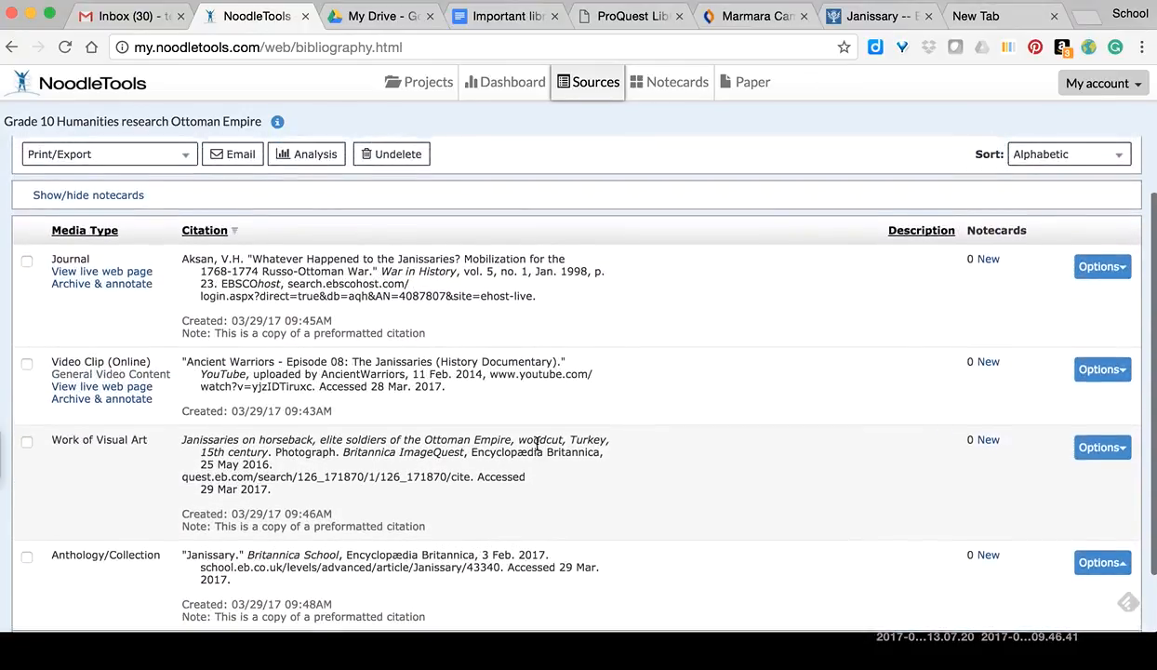
scroll(536, 444, "up", 1)
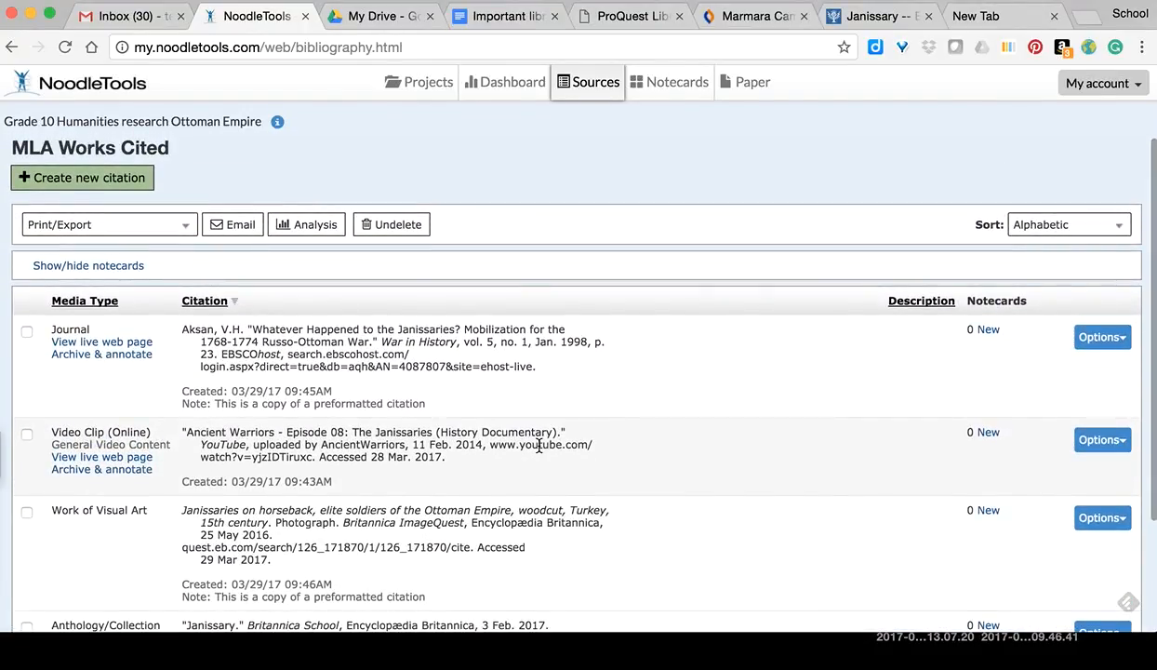